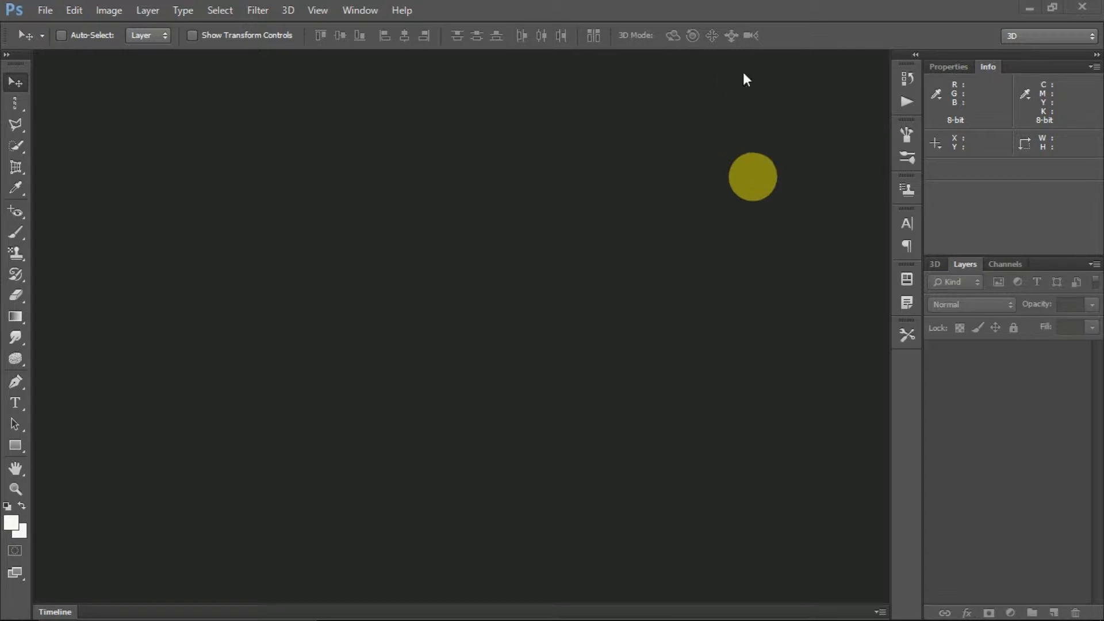
Activate the Eraser tool and open the dubai_building_sky_beautiful_landscape_architecture_850_1920x1080.jpg image from the Photoshop related photos folder.
{"action": "left_click", "coordinate": [20, 297]}
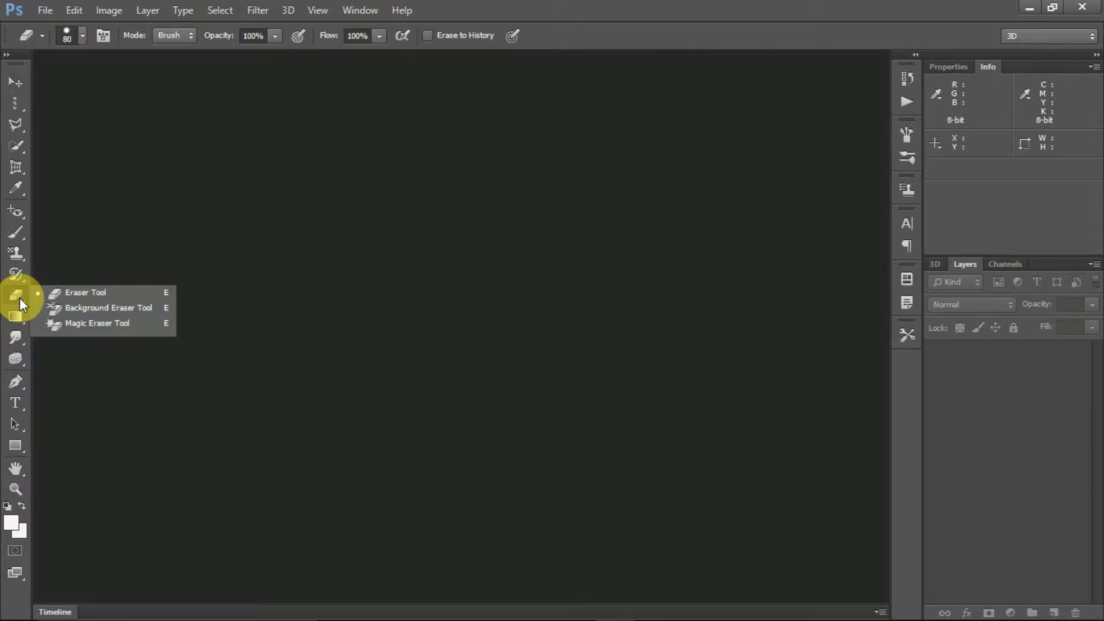
{"action": "left_click", "coordinate": [97, 298]}
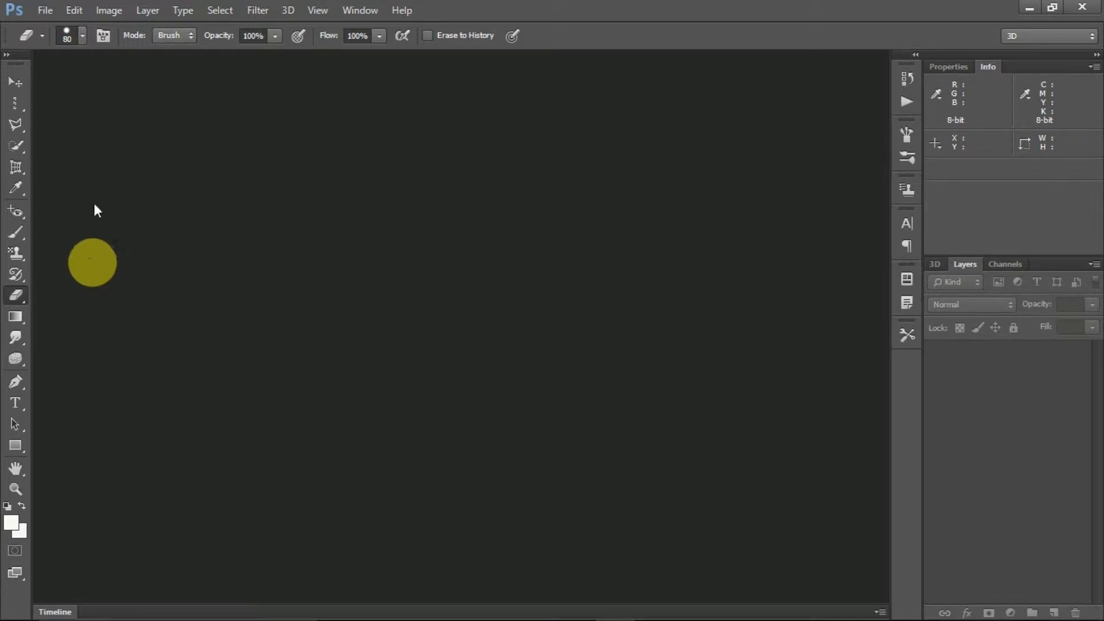
{"action": "left_click", "coordinate": [45, 9]}
{"action": "left_click", "coordinate": [70, 39]}
{"action": "scroll", "coordinate": [525, 368], "scroll_direction": "down", "scroll_amount": 5}
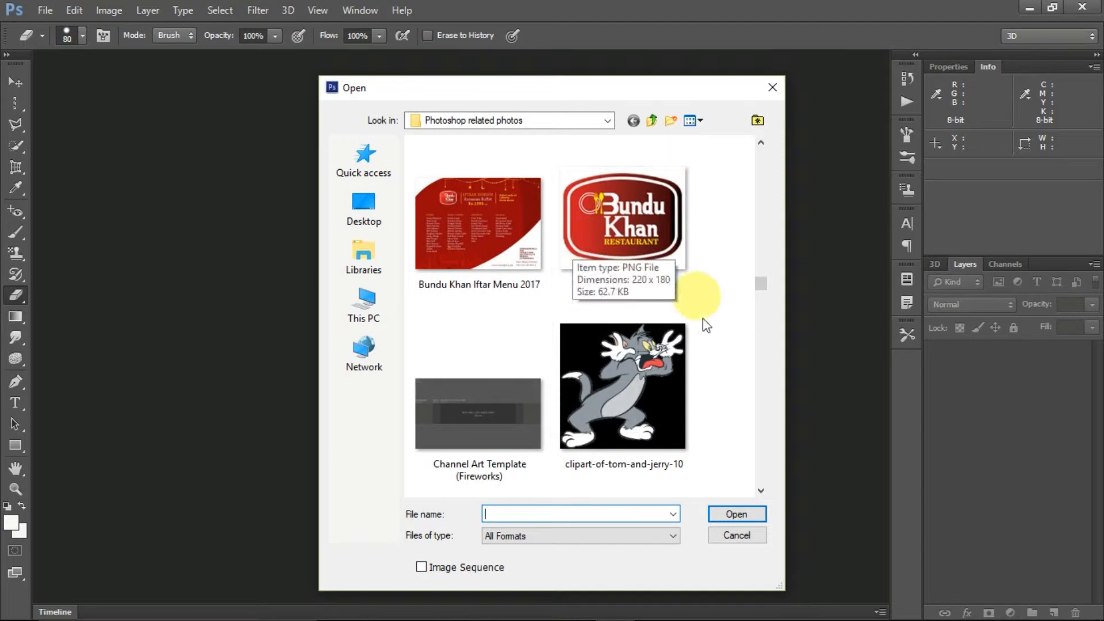
{"action": "scroll", "coordinate": [628, 398], "scroll_direction": "down", "scroll_amount": 3}
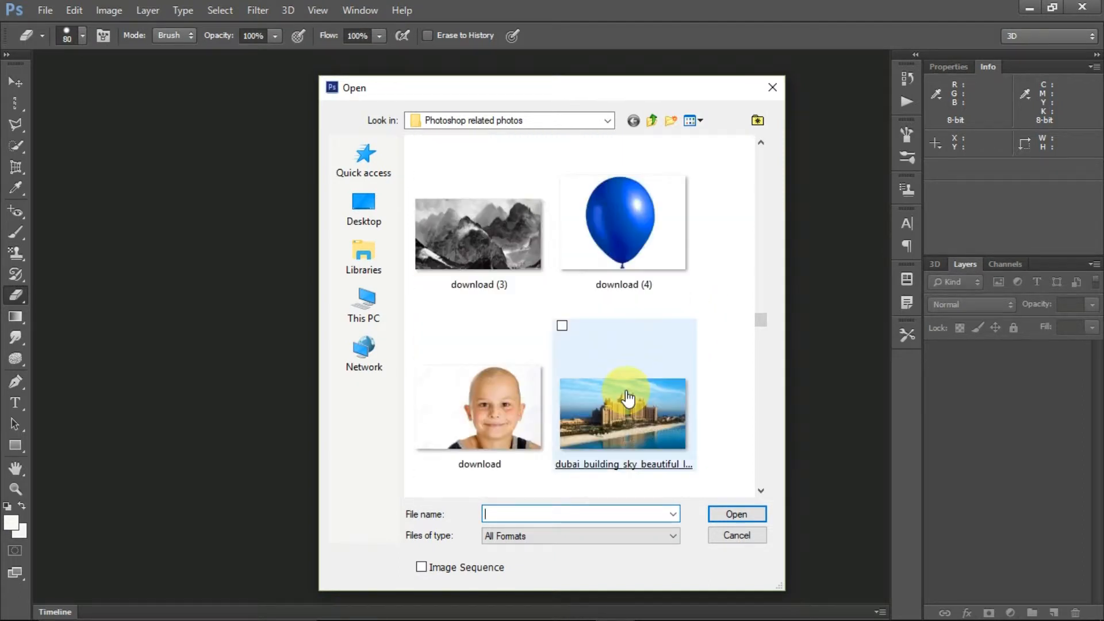
{"action": "left_click", "coordinate": [632, 410]}
{"action": "double_click", "coordinate": [633, 410]}
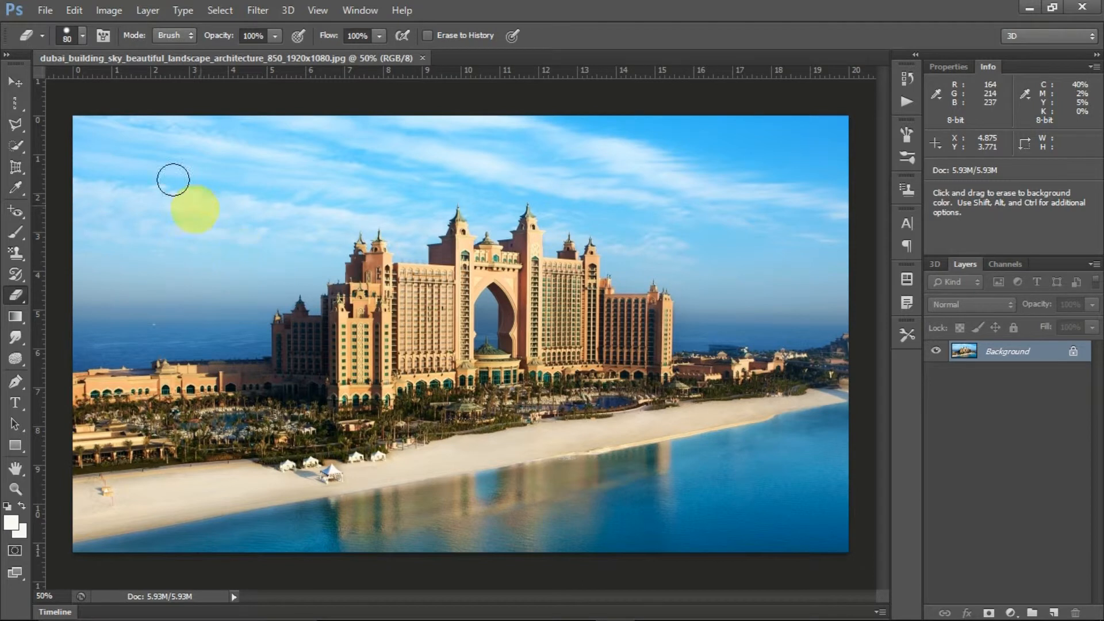
Try an eraser stroke on the locked Background layer, undo it, and convert the background to an editable layer named Layer 0.
{"action": "mouse_move", "coordinate": [157, 167]}
{"action": "left_mouse_down"}
{"action": "mouse_move", "coordinate": [234, 217]}
{"action": "mouse_move", "coordinate": [236, 230]}
{"action": "left_mouse_up"}
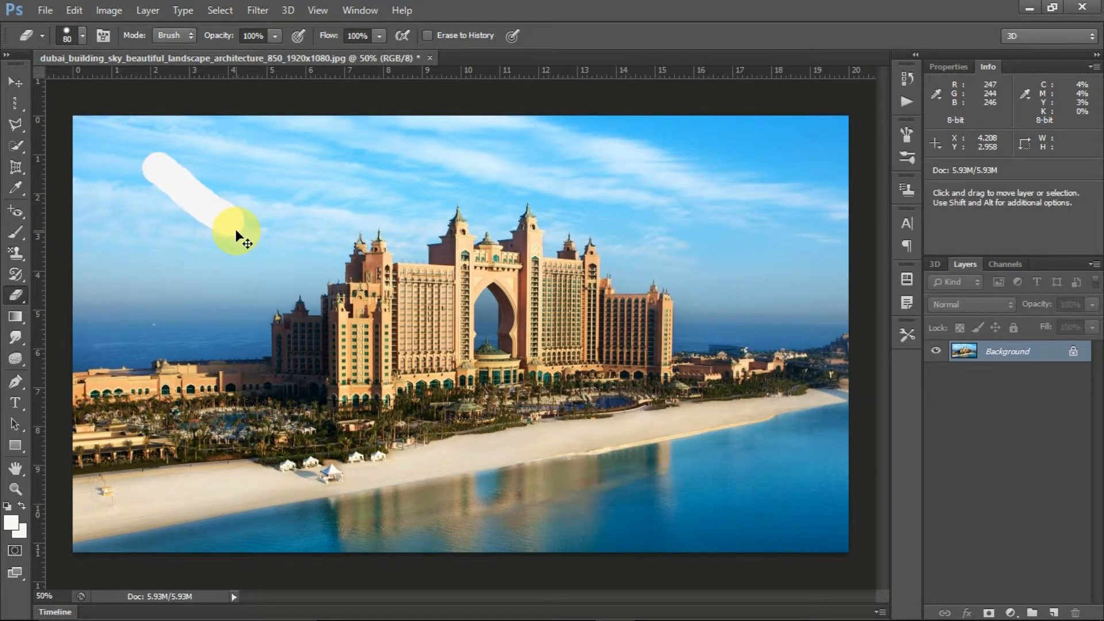
{"action": "key", "text": "ctrl+z"}
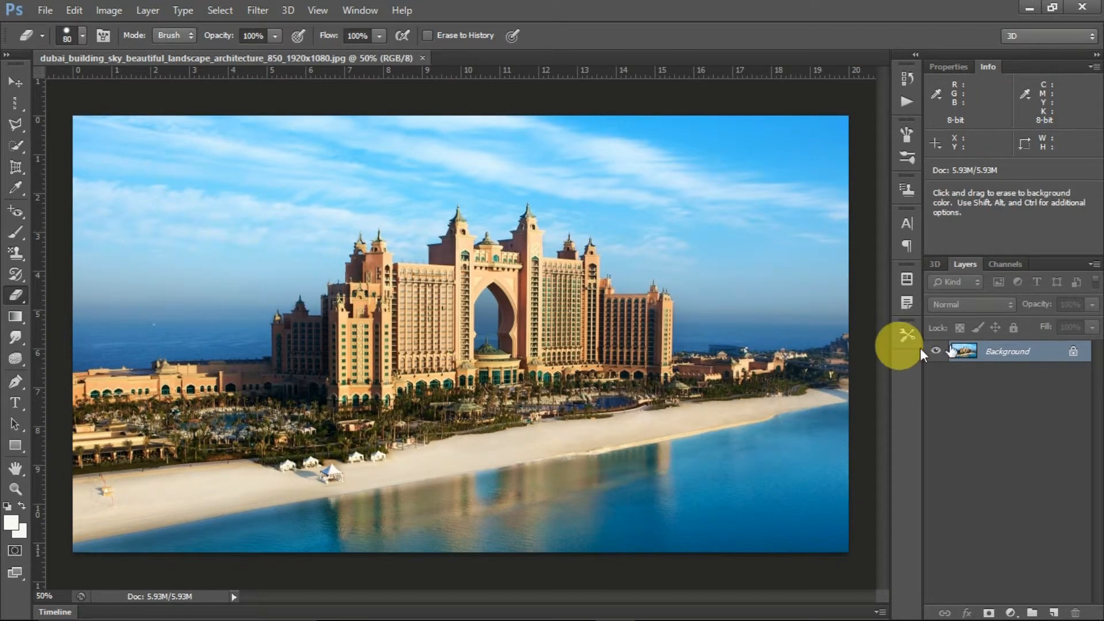
{"action": "double_click", "coordinate": [1043, 356]}
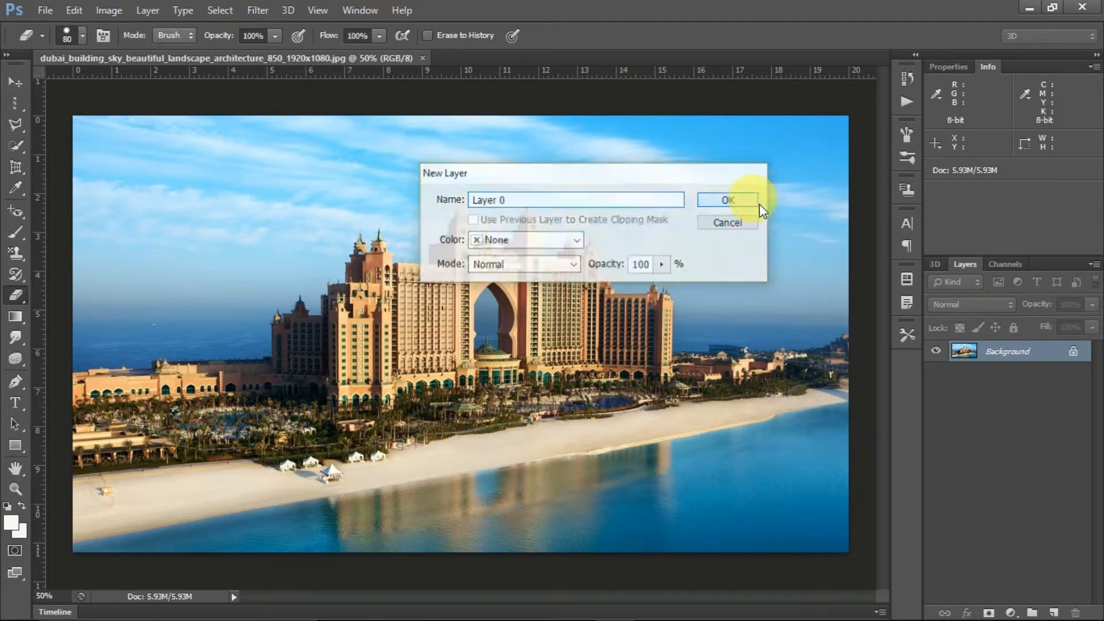
{"action": "left_click", "coordinate": [744, 198]}
Undo a trial stroke on Layer 0 and erase the upper-left area of the sky with the 80 px eraser.
{"action": "left_click_drag", "start_coordinate": [161, 167], "coordinate": [328, 197]}
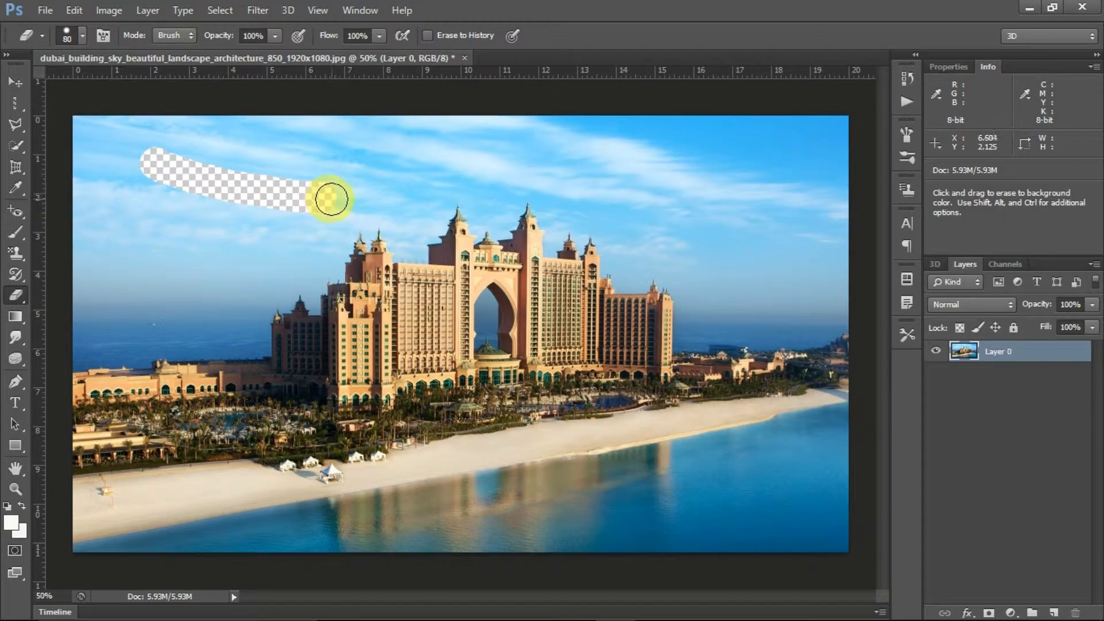
{"action": "key", "text": "ctrl+z"}
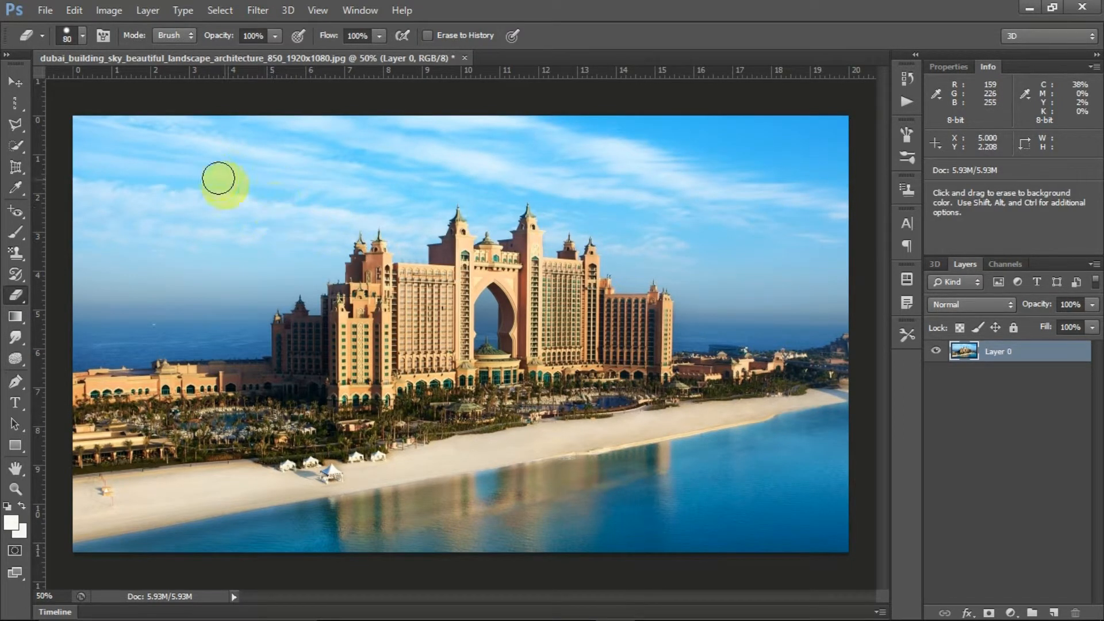
{"action": "mouse_move", "coordinate": [95, 135]}
{"action": "left_mouse_down"}
{"action": "mouse_move", "coordinate": [416, 128]}
{"action": "mouse_move", "coordinate": [422, 138]}
{"action": "mouse_move", "coordinate": [391, 144]}
{"action": "left_mouse_up"}
{"action": "mouse_move", "coordinate": [274, 152]}
{"action": "left_mouse_down"}
{"action": "mouse_move", "coordinate": [84, 154]}
{"action": "mouse_move", "coordinate": [82, 140]}
{"action": "mouse_move", "coordinate": [85, 265]}
{"action": "mouse_move", "coordinate": [106, 220]}
{"action": "mouse_move", "coordinate": [107, 171]}
{"action": "mouse_move", "coordinate": [115, 181]}
{"action": "mouse_move", "coordinate": [305, 180]}
{"action": "mouse_move", "coordinate": [259, 181]}
{"action": "left_mouse_up"}
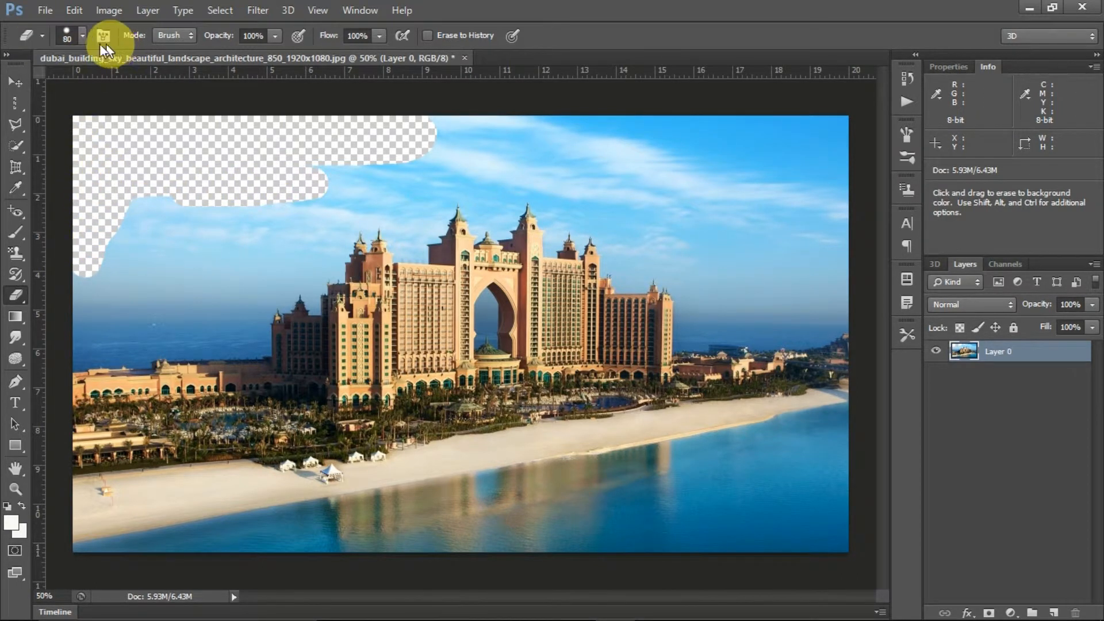
Set the eraser size to 178 px and browse the available brush tips.
{"action": "left_click", "coordinate": [79, 43]}
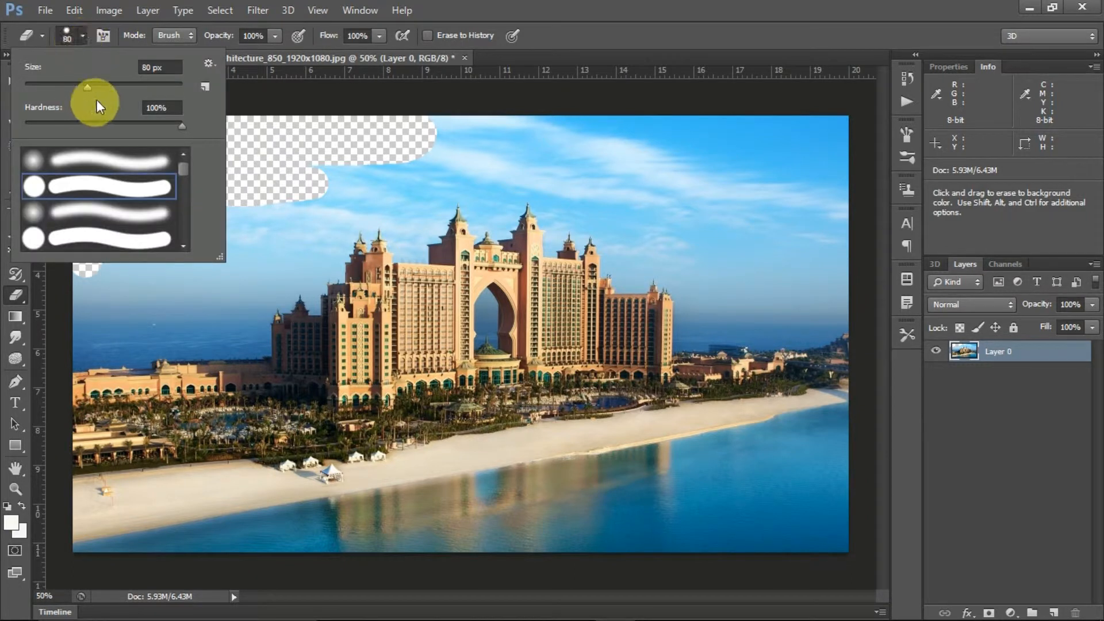
{"action": "left_click_drag", "start_coordinate": [90, 88], "coordinate": [134, 87]}
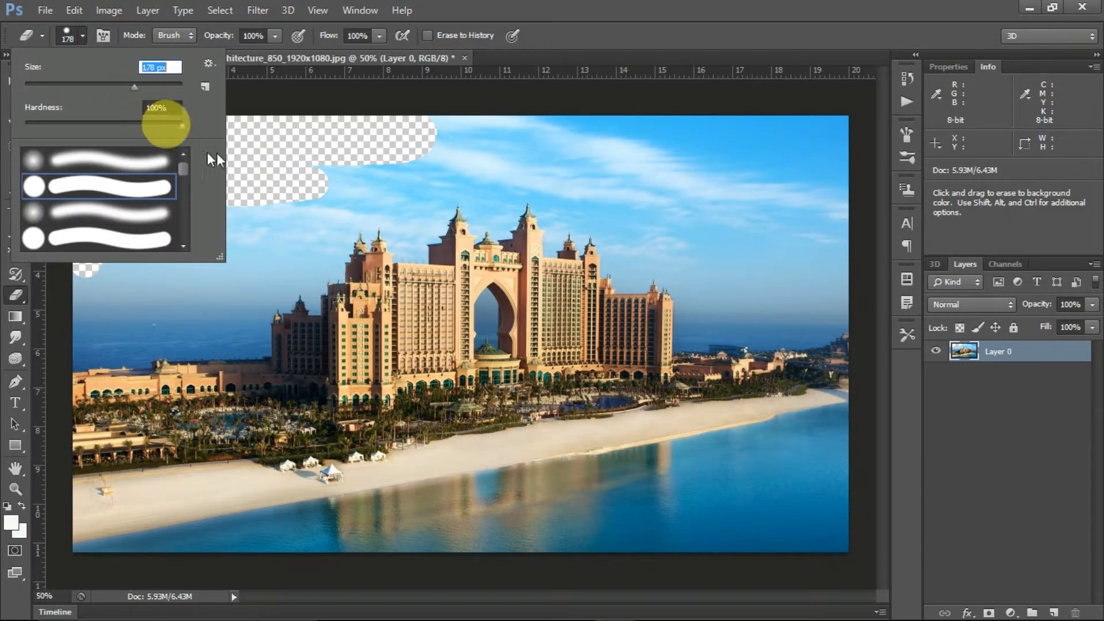
{"action": "mouse_move", "coordinate": [183, 168]}
{"action": "left_mouse_down"}
{"action": "mouse_move", "coordinate": [185, 225]}
{"action": "mouse_move", "coordinate": [185, 147]}
{"action": "left_mouse_up"}
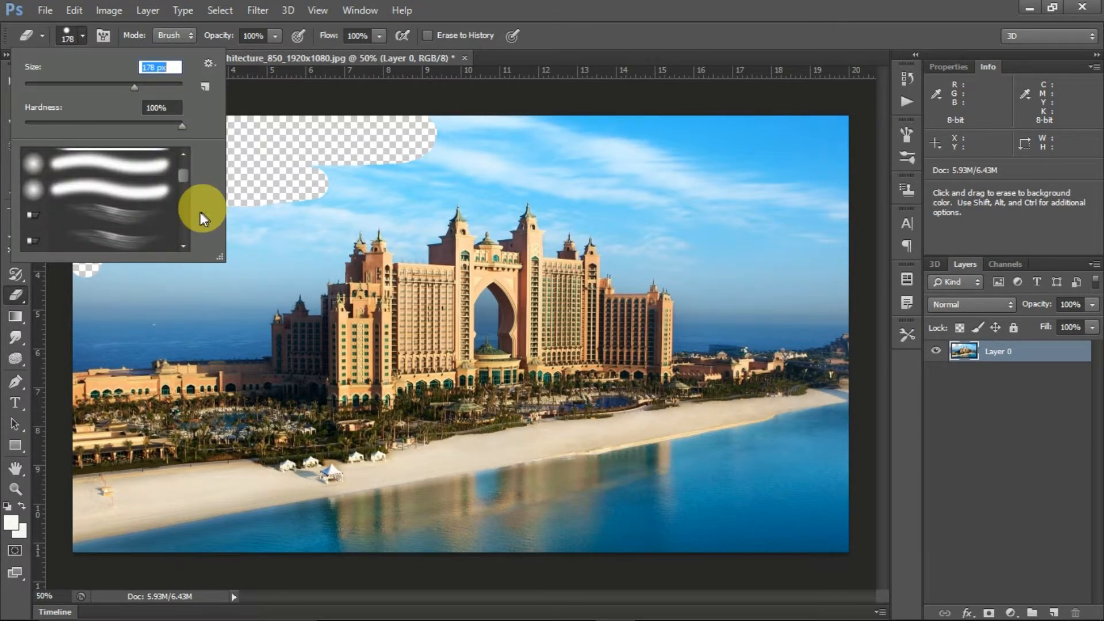
Set the eraser's brush tip spacing to 1% with hardness at 100%.
{"action": "left_click", "coordinate": [102, 36]}
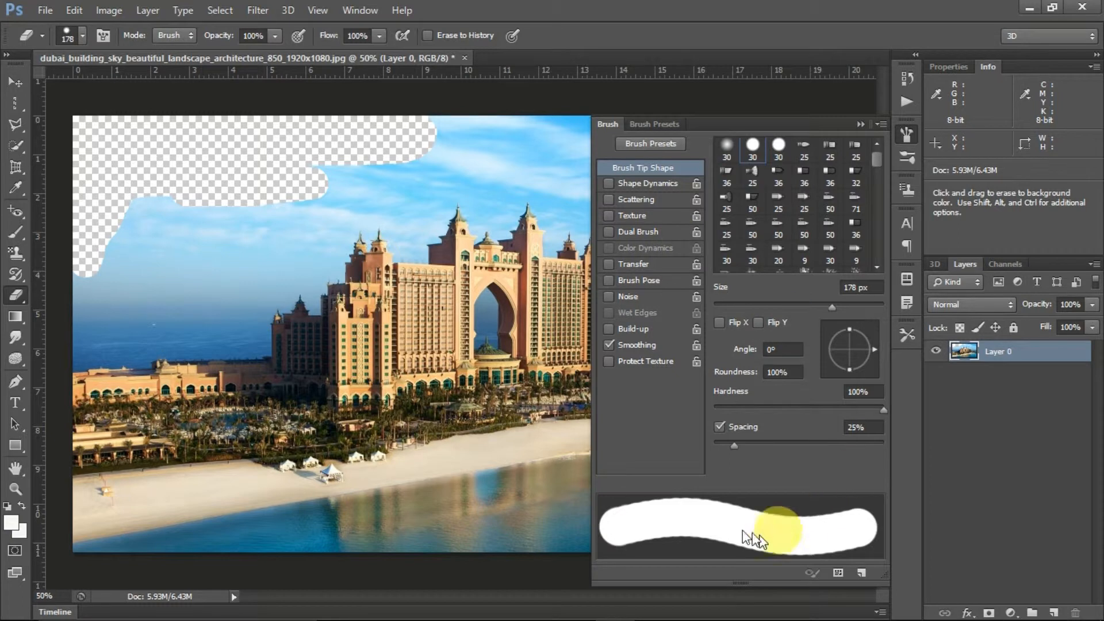
{"action": "mouse_move", "coordinate": [735, 444]}
{"action": "left_mouse_down"}
{"action": "mouse_move", "coordinate": [796, 444]}
{"action": "mouse_move", "coordinate": [714, 444]}
{"action": "left_mouse_up"}
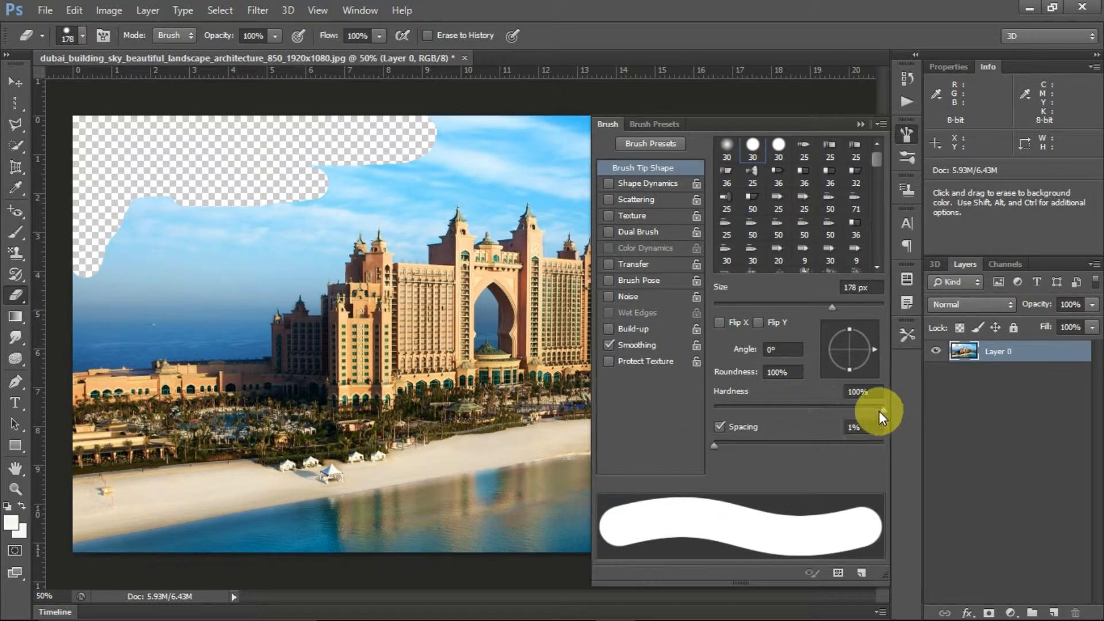
{"action": "left_click_drag", "start_coordinate": [883, 410], "coordinate": [892, 403]}
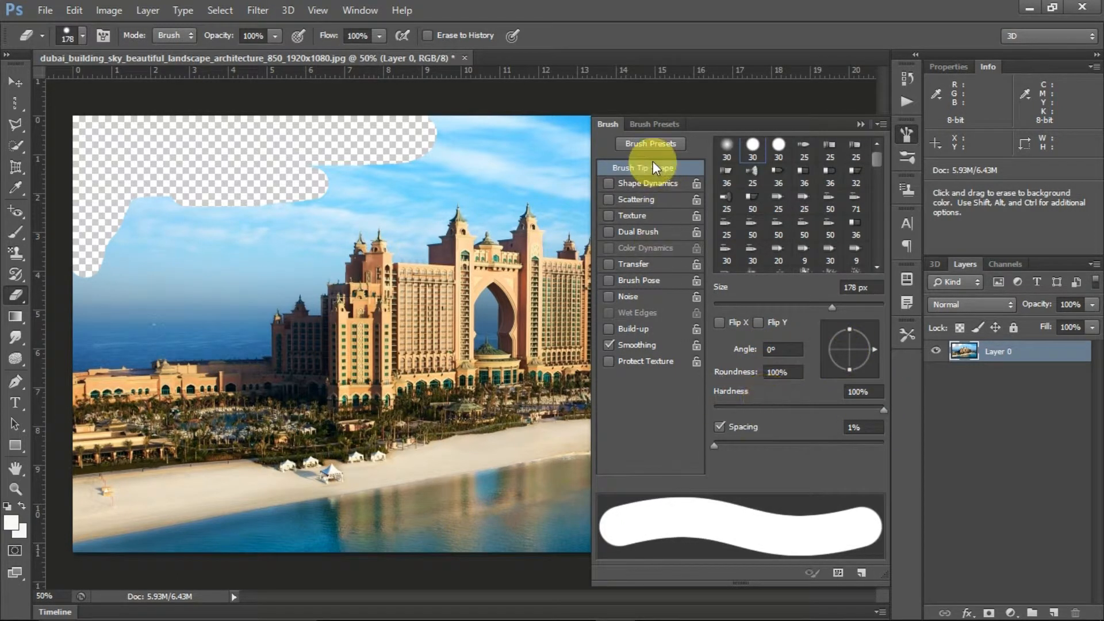
{"action": "left_click", "coordinate": [859, 125]}
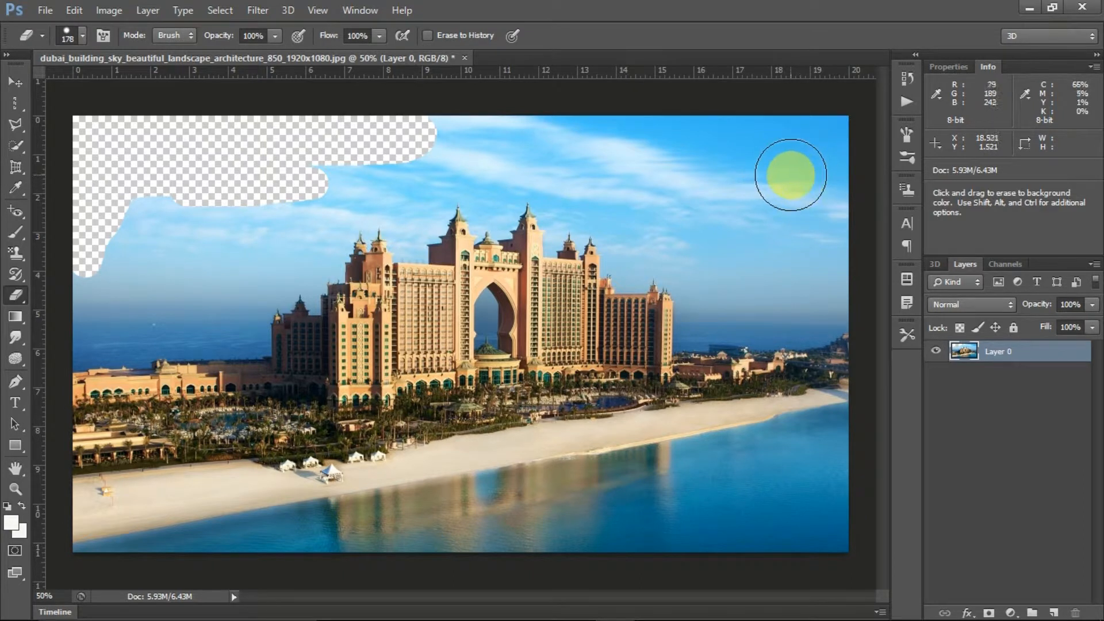
Erase the sky in the upper-right corner and down the image's right edge with the 178 px eraser.
{"action": "mouse_move", "coordinate": [809, 178]}
{"action": "left_mouse_down"}
{"action": "mouse_move", "coordinate": [736, 120]}
{"action": "mouse_move", "coordinate": [826, 211]}
{"action": "mouse_move", "coordinate": [813, 279]}
{"action": "left_mouse_up"}
Enlarge the eraser to 500 px, try two strokes over the right side and the water, and undo both.
{"action": "key", "text": "bracketright"}
{"action": "key", "text": "bracketright"}
{"action": "key", "text": "bracketright"}
{"action": "key", "text": "bracketright"}
{"action": "key", "text": "bracketright"}
{"action": "mouse_move", "coordinate": [799, 316]}
{"action": "left_mouse_down"}
{"action": "mouse_move", "coordinate": [799, 395]}
{"action": "mouse_move", "coordinate": [661, 509]}
{"action": "mouse_move", "coordinate": [604, 518]}
{"action": "left_mouse_up"}
{"action": "left_click_drag", "start_coordinate": [321, 519], "coordinate": [577, 520]}
{"action": "key", "text": "ctrl+alt+z"}
{"action": "key", "text": "ctrl+alt+z"}
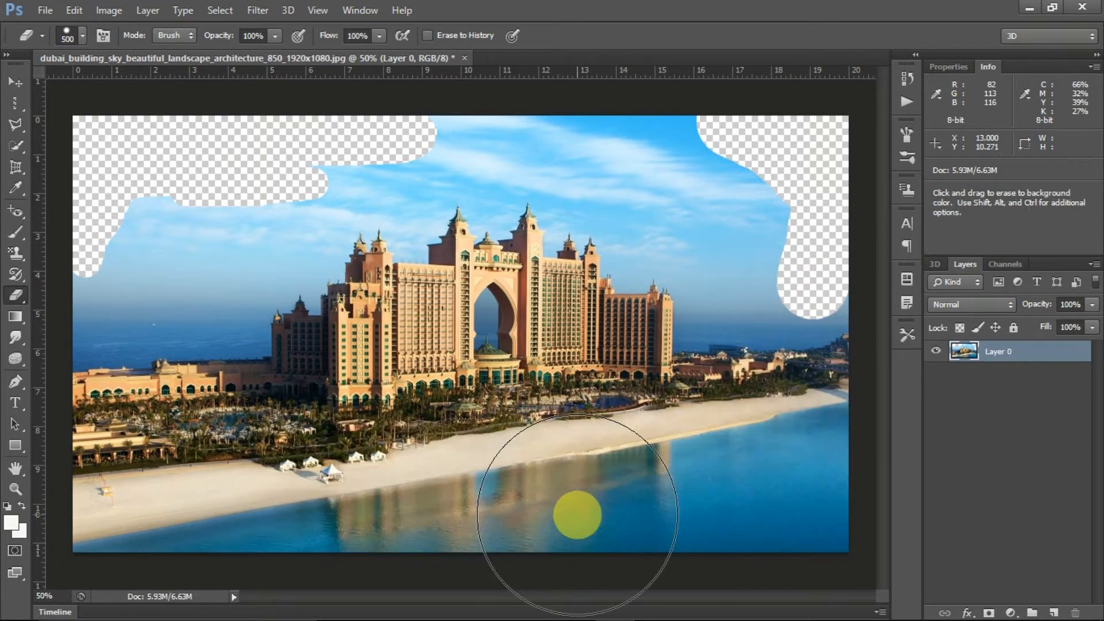
Reduce the eraser to 80 px and erase a horizontal band of sky joining the two erased upper corners.
{"action": "key", "text": "bracketleft"}
{"action": "key", "text": "bracketleft"}
{"action": "key", "text": "bracketleft"}
{"action": "key", "text": "bracketleft"}
{"action": "key", "text": "bracketleft"}
{"action": "key", "text": "bracketleft"}
{"action": "key", "text": "bracketleft"}
{"action": "key", "text": "bracketleft"}
{"action": "key", "text": "bracketleft"}
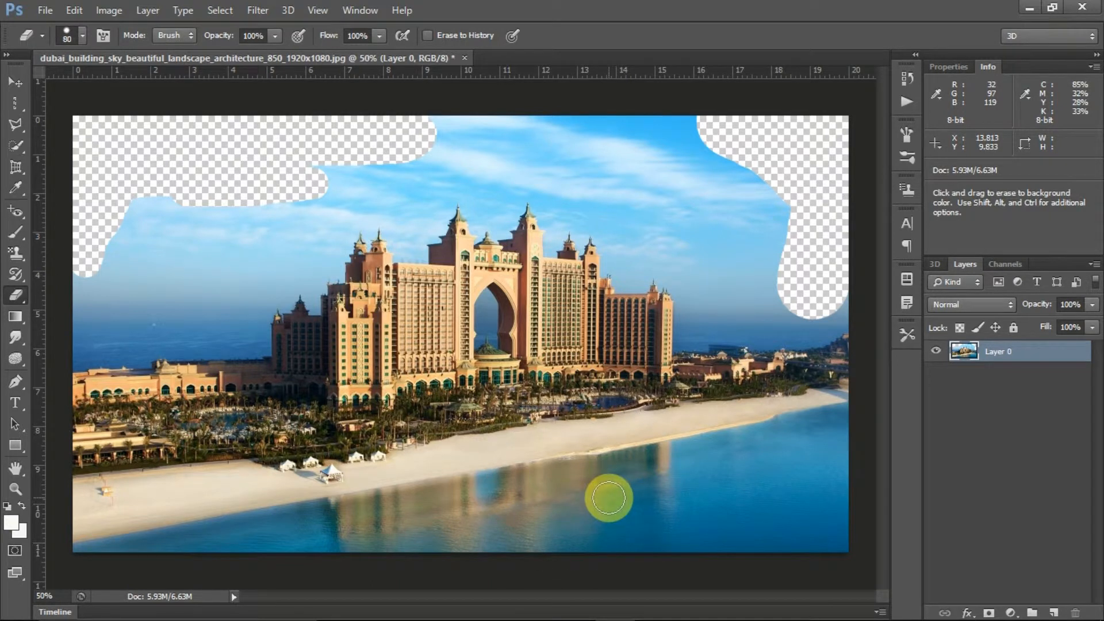
{"action": "left_click_drag", "start_coordinate": [414, 136], "coordinate": [705, 151]}
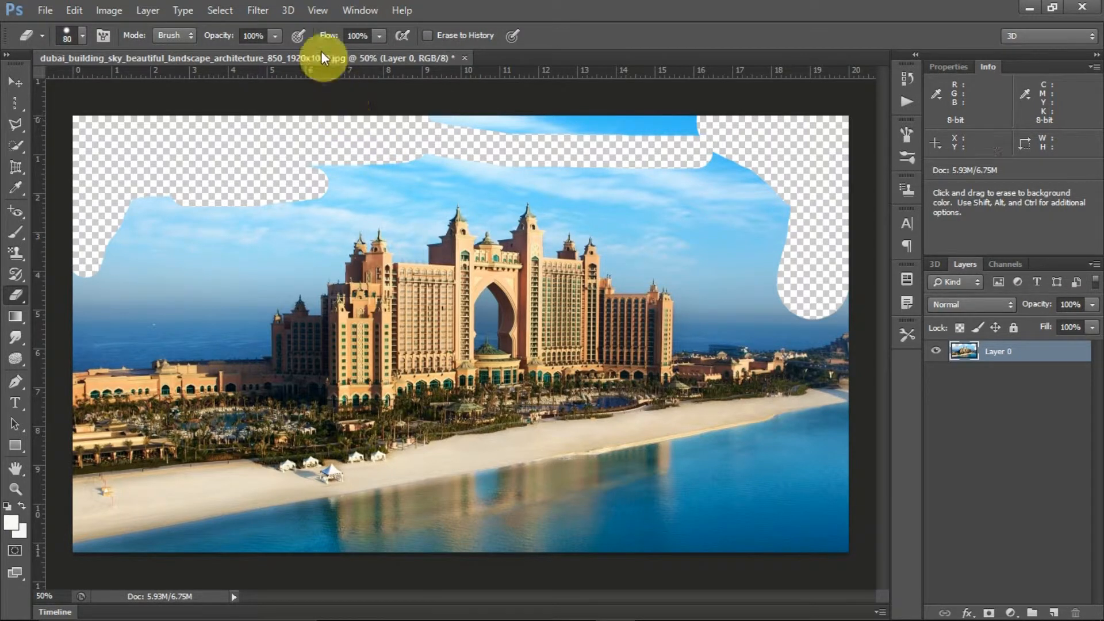
Set the eraser flow to 44% and erase a curved stroke from the sky right of the hotel down to the water.
{"action": "left_click", "coordinate": [379, 36]}
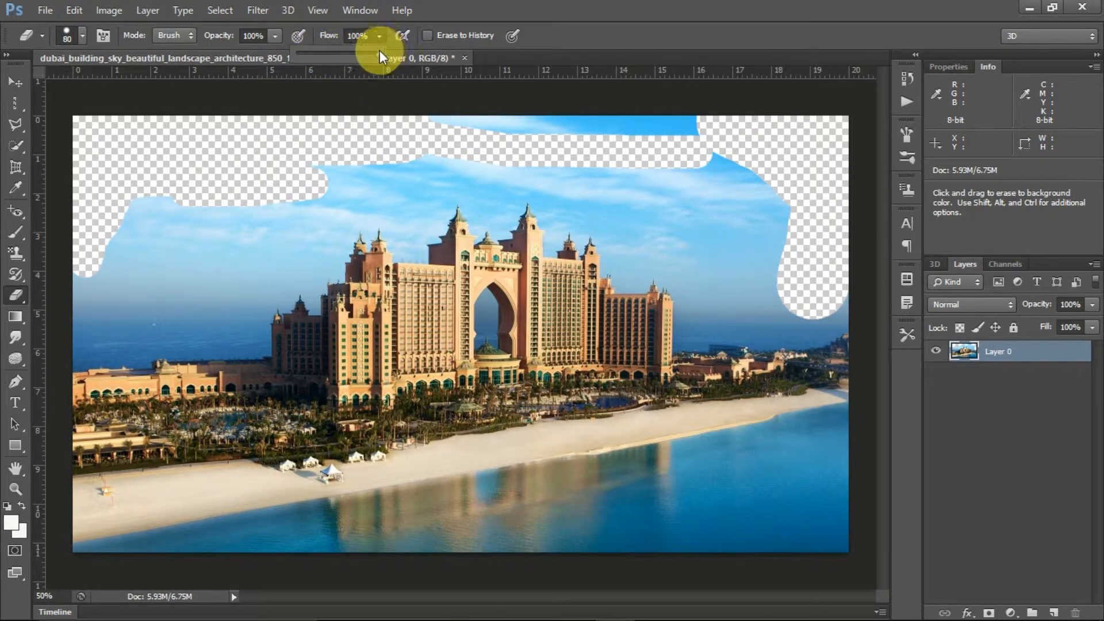
{"action": "left_click", "coordinate": [505, 6]}
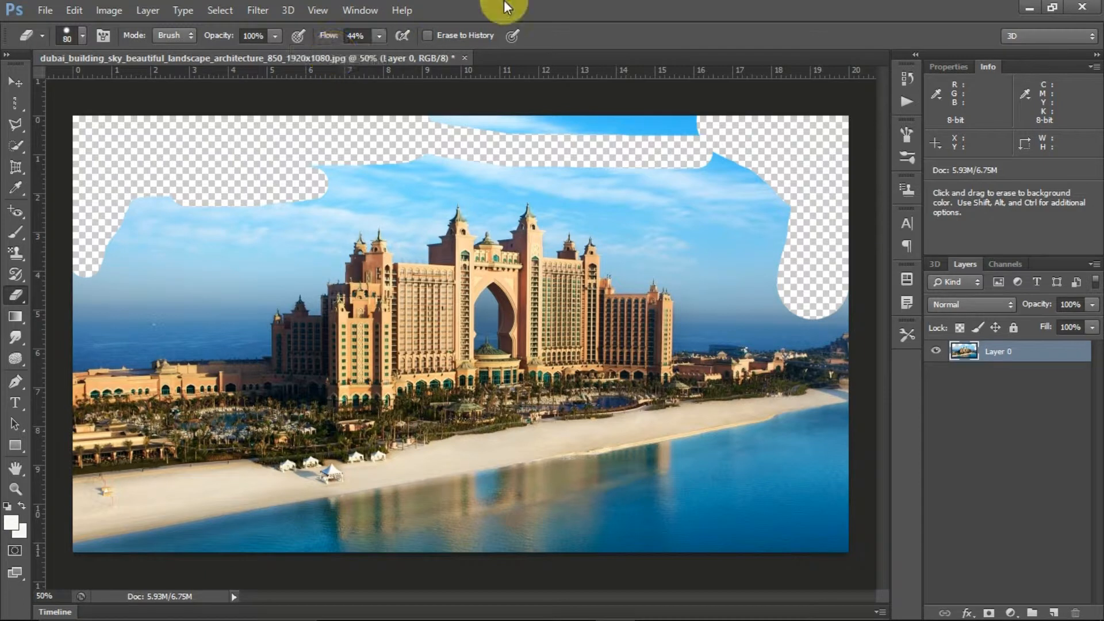
{"action": "mouse_move", "coordinate": [654, 194]}
{"action": "left_mouse_down"}
{"action": "mouse_move", "coordinate": [751, 275]}
{"action": "mouse_move", "coordinate": [746, 438]}
{"action": "left_mouse_up"}
Lower the eraser flow to 1%, try a stroke over the water, and undo it together with the 44% flow stroke.
{"action": "left_click", "coordinate": [377, 38]}
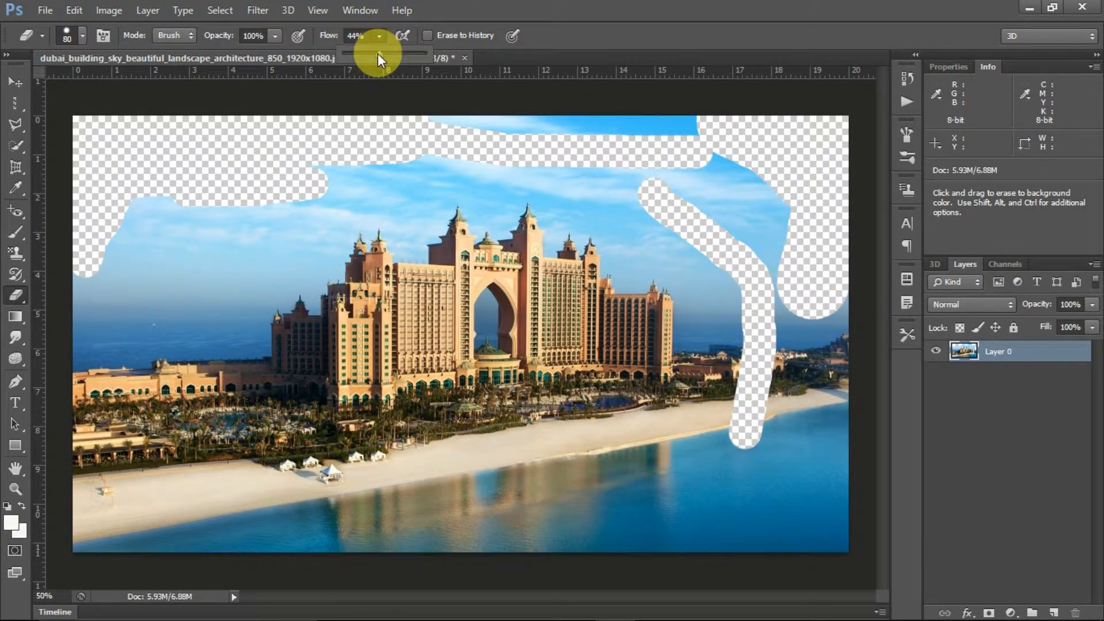
{"action": "left_click", "coordinate": [510, 463]}
{"action": "mouse_move", "coordinate": [510, 463]}
{"action": "left_mouse_down"}
{"action": "mouse_move", "coordinate": [632, 516]}
{"action": "mouse_move", "coordinate": [702, 523]}
{"action": "mouse_move", "coordinate": [792, 479]}
{"action": "mouse_move", "coordinate": [801, 399]}
{"action": "mouse_move", "coordinate": [677, 503]}
{"action": "mouse_move", "coordinate": [639, 498]}
{"action": "mouse_move", "coordinate": [609, 464]}
{"action": "mouse_move", "coordinate": [648, 440]}
{"action": "mouse_move", "coordinate": [660, 499]}
{"action": "mouse_move", "coordinate": [679, 456]}
{"action": "mouse_move", "coordinate": [638, 469]}
{"action": "mouse_move", "coordinate": [693, 436]}
{"action": "mouse_move", "coordinate": [659, 449]}
{"action": "mouse_move", "coordinate": [674, 366]}
{"action": "mouse_move", "coordinate": [651, 447]}
{"action": "left_mouse_up"}
{"action": "key", "text": "ctrl+z"}
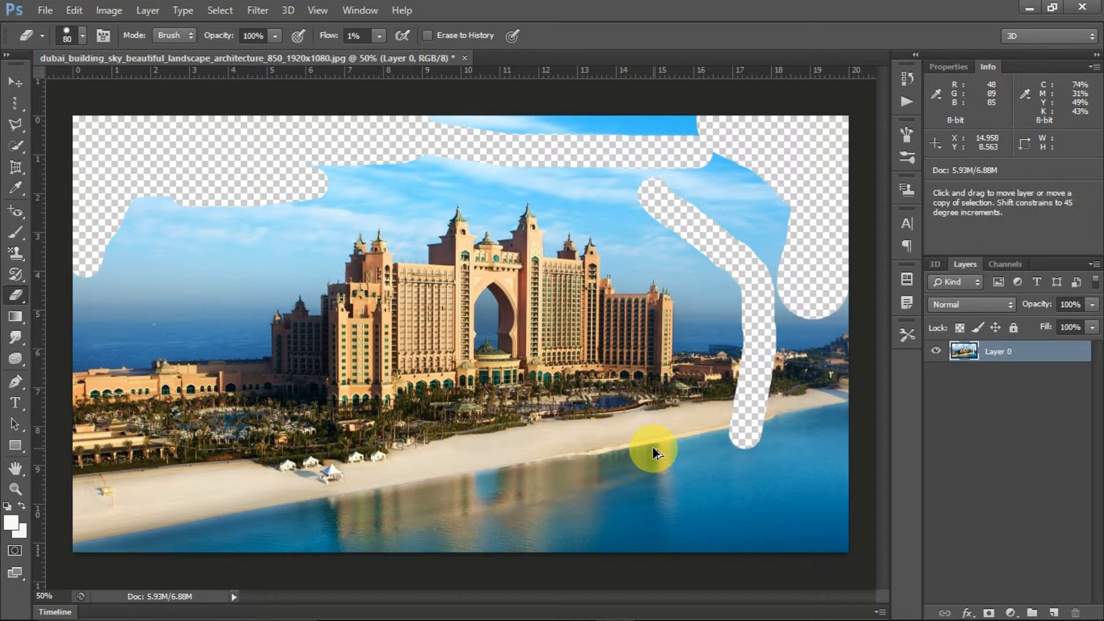
{"action": "key", "text": "ctrl+alt+z"}
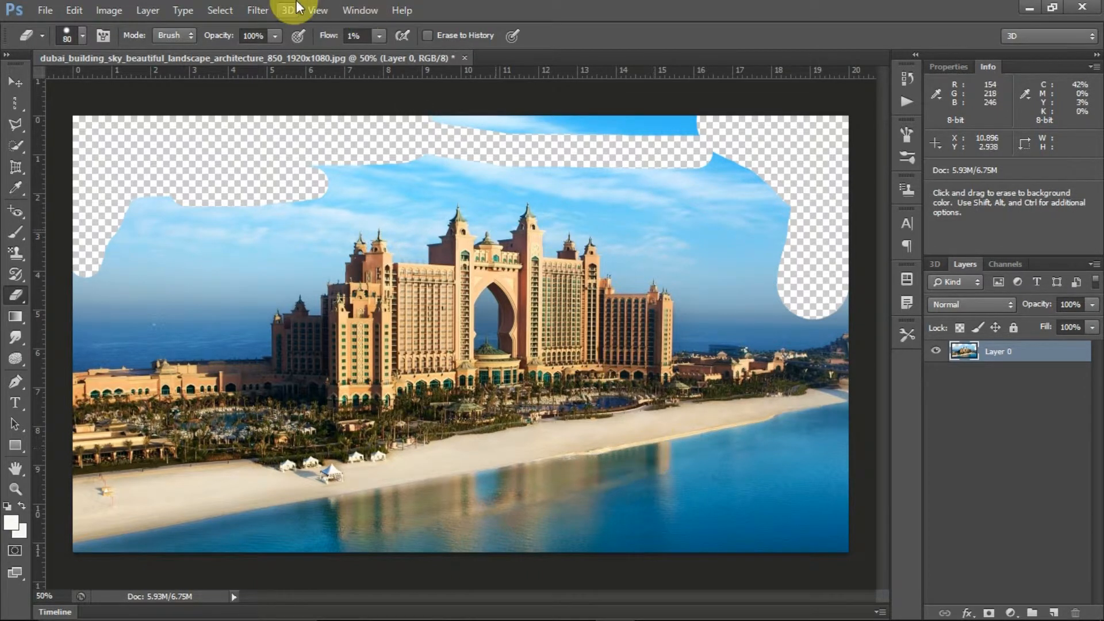
Restore the eraser flow to 100%, try a winding stroke over the water with airbrush build-up enabled, and undo it.
{"action": "left_click", "coordinate": [379, 36]}
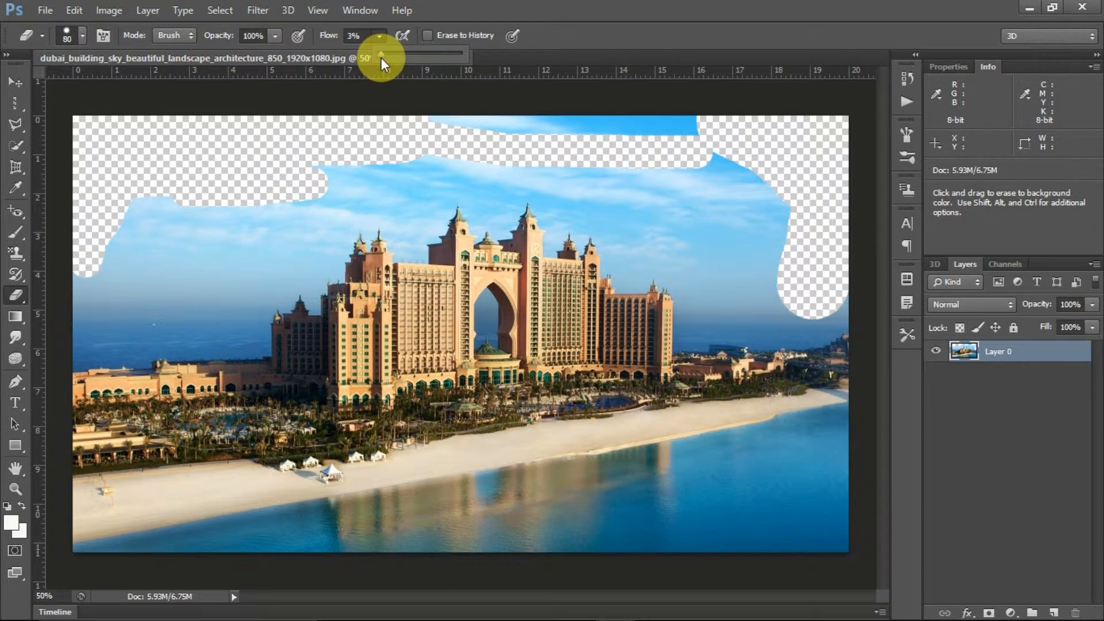
{"action": "left_click_drag", "start_coordinate": [381, 57], "coordinate": [509, 63]}
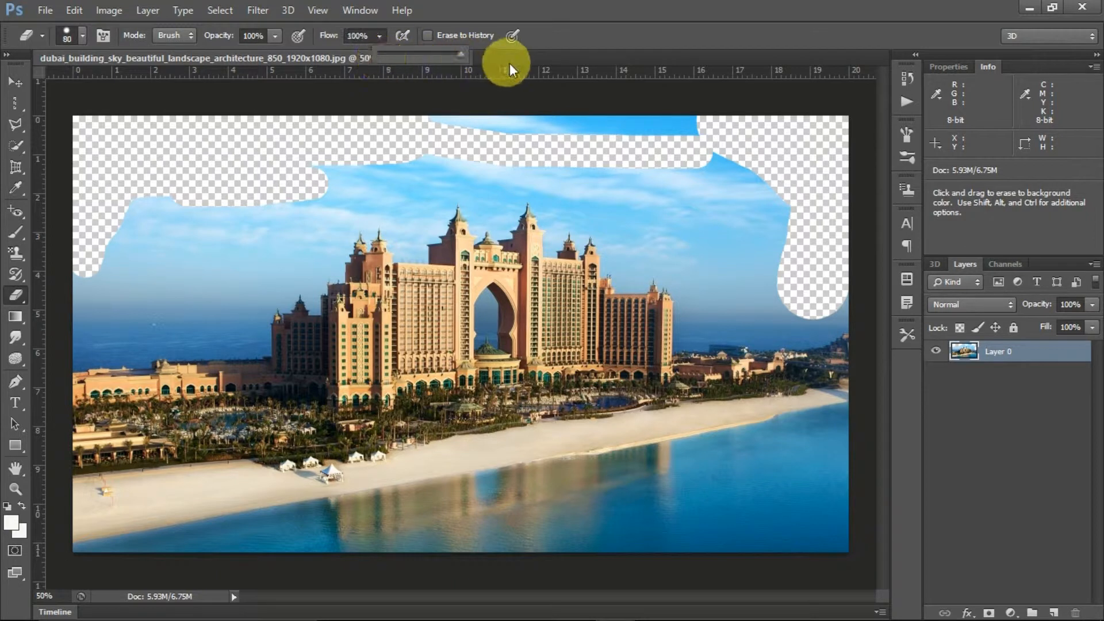
{"action": "left_click", "coordinate": [402, 36]}
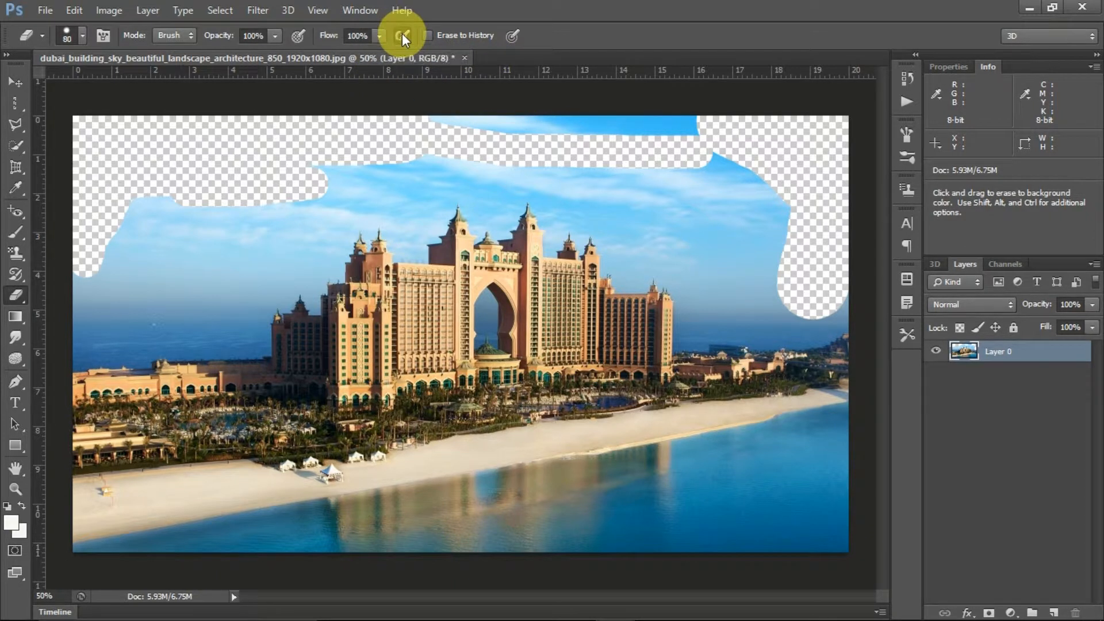
{"action": "mouse_move", "coordinate": [713, 440]}
{"action": "left_mouse_down"}
{"action": "mouse_move", "coordinate": [785, 455]}
{"action": "mouse_move", "coordinate": [715, 502]}
{"action": "mouse_move", "coordinate": [594, 488]}
{"action": "mouse_move", "coordinate": [585, 503]}
{"action": "mouse_move", "coordinate": [517, 511]}
{"action": "left_mouse_up"}
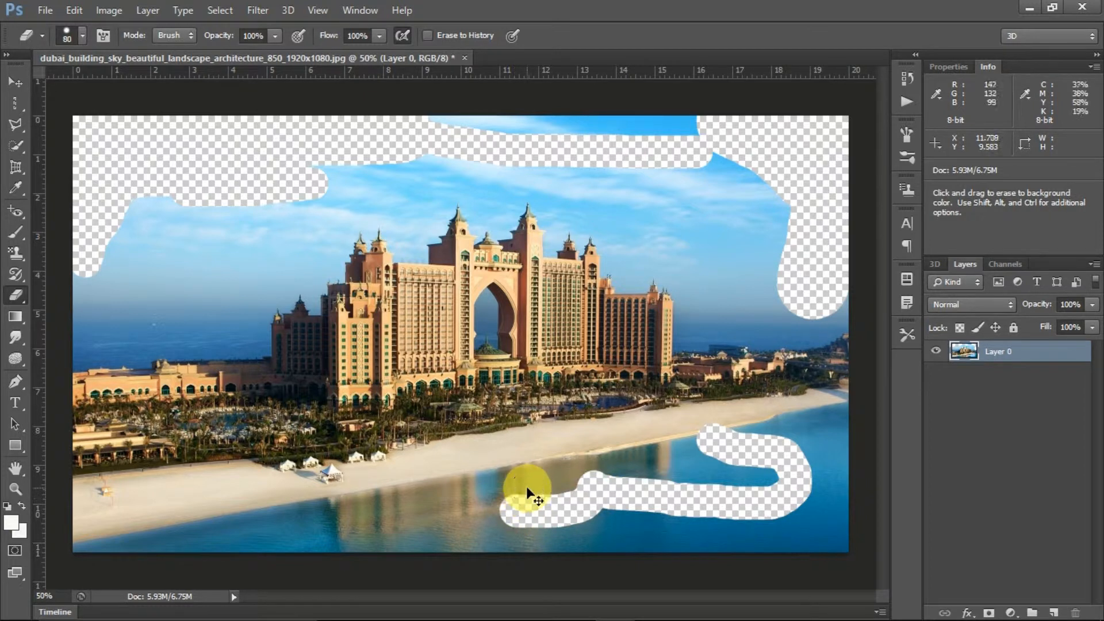
{"action": "key", "text": "ctrl+z"}
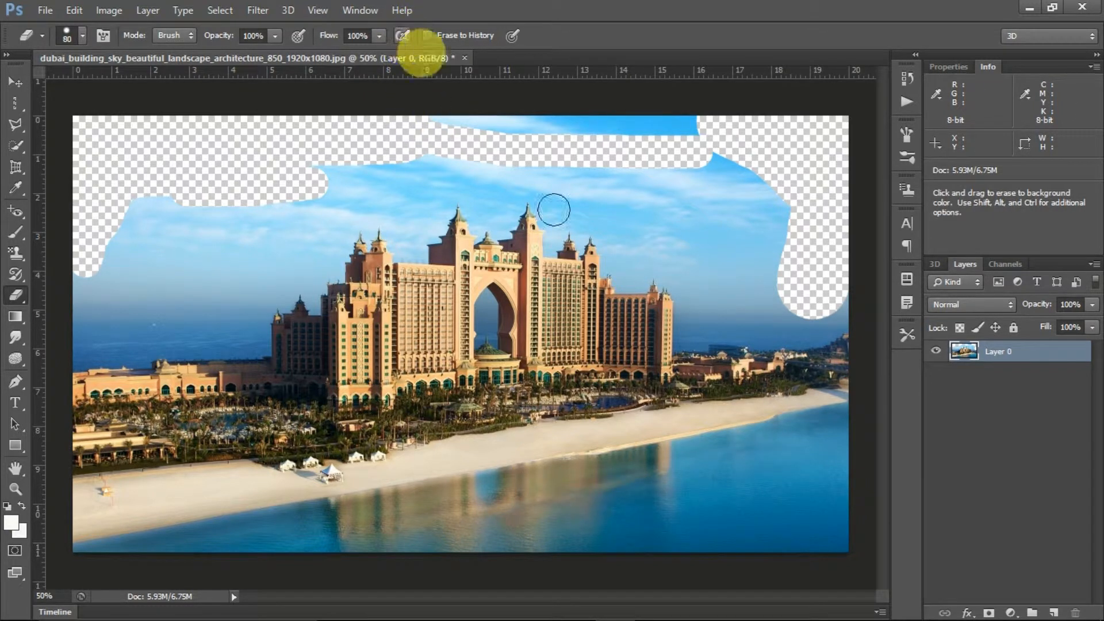
Try an eraser stroke over the water without airbrush build-up, and undo it along with all remaining erasing on Layer 0.
{"action": "mouse_move", "coordinate": [834, 493]}
{"action": "left_mouse_down"}
{"action": "mouse_move", "coordinate": [640, 497]}
{"action": "mouse_move", "coordinate": [631, 476]}
{"action": "mouse_move", "coordinate": [681, 457]}
{"action": "left_mouse_up"}
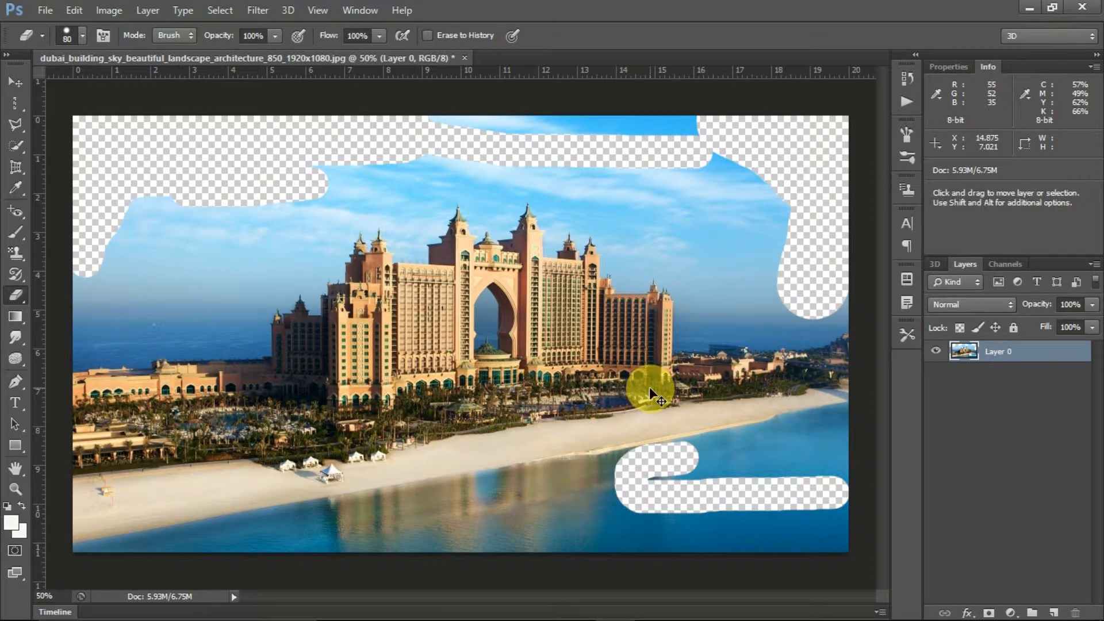
{"action": "key", "text": "ctrl+z"}
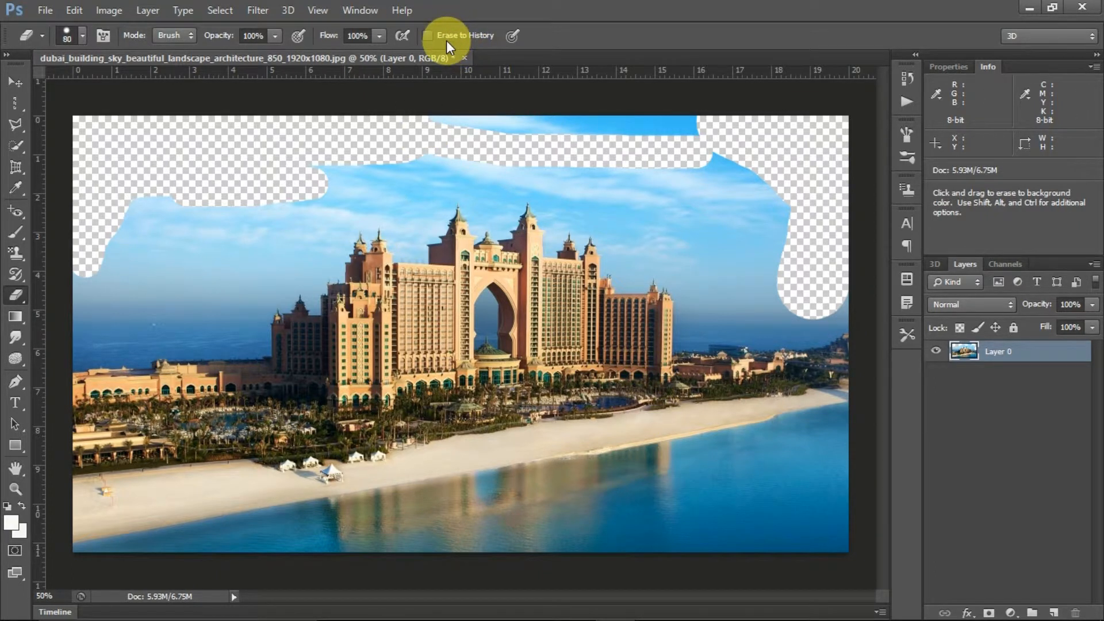
{"action": "key", "text": "ctrl+alt+z"}
{"action": "key", "text": "ctrl+alt+z"}
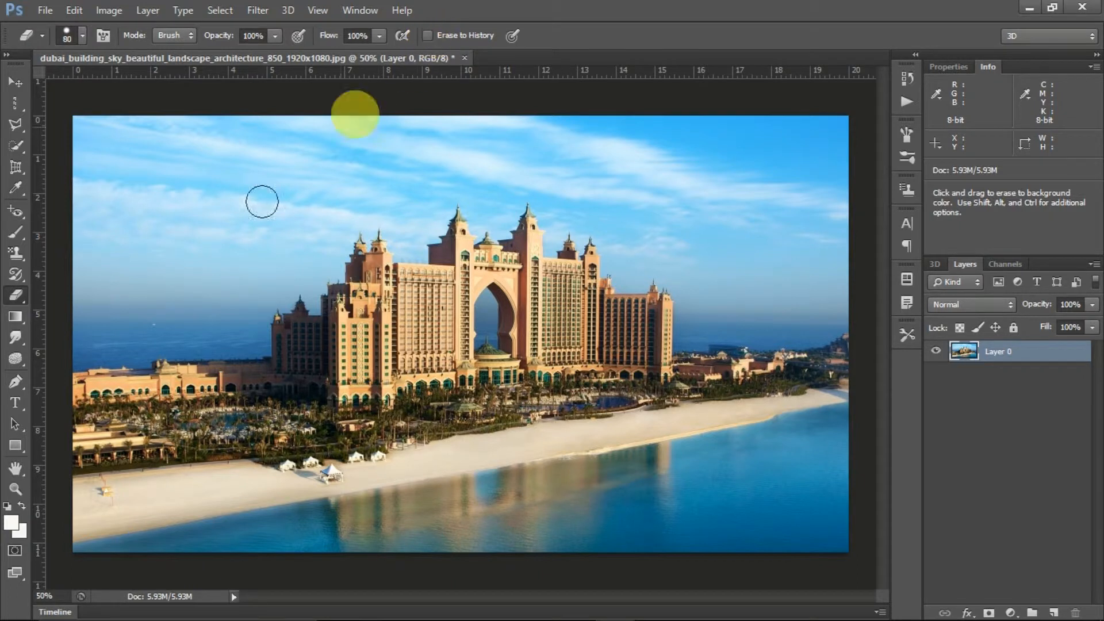
Open the History panel and clear its recorded history states.
{"action": "left_click", "coordinate": [345, 10]}
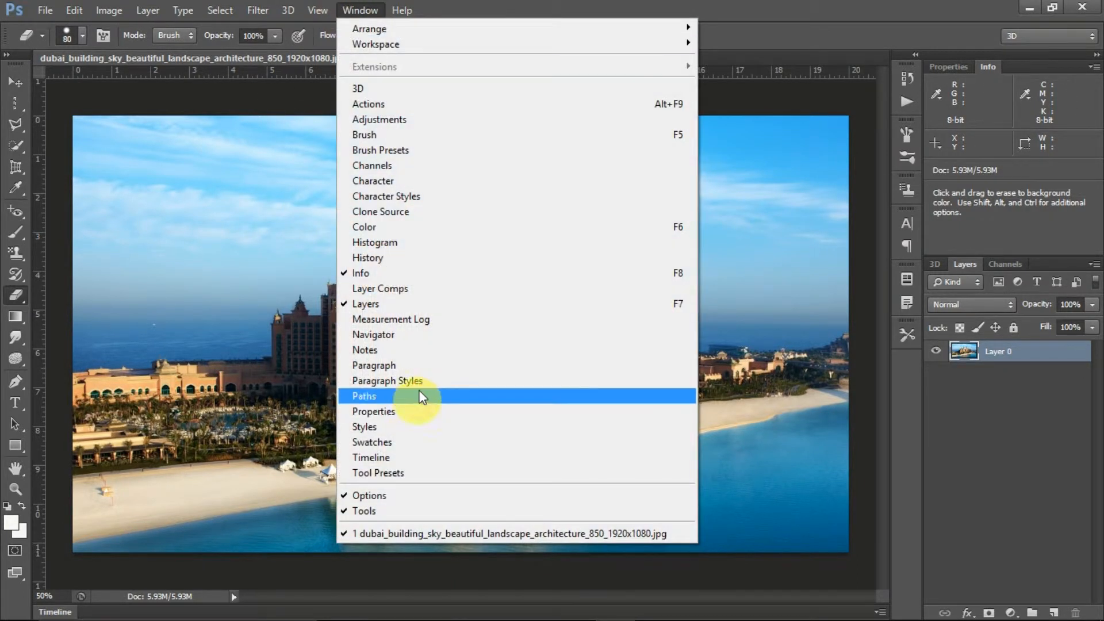
{"action": "left_click", "coordinate": [428, 262]}
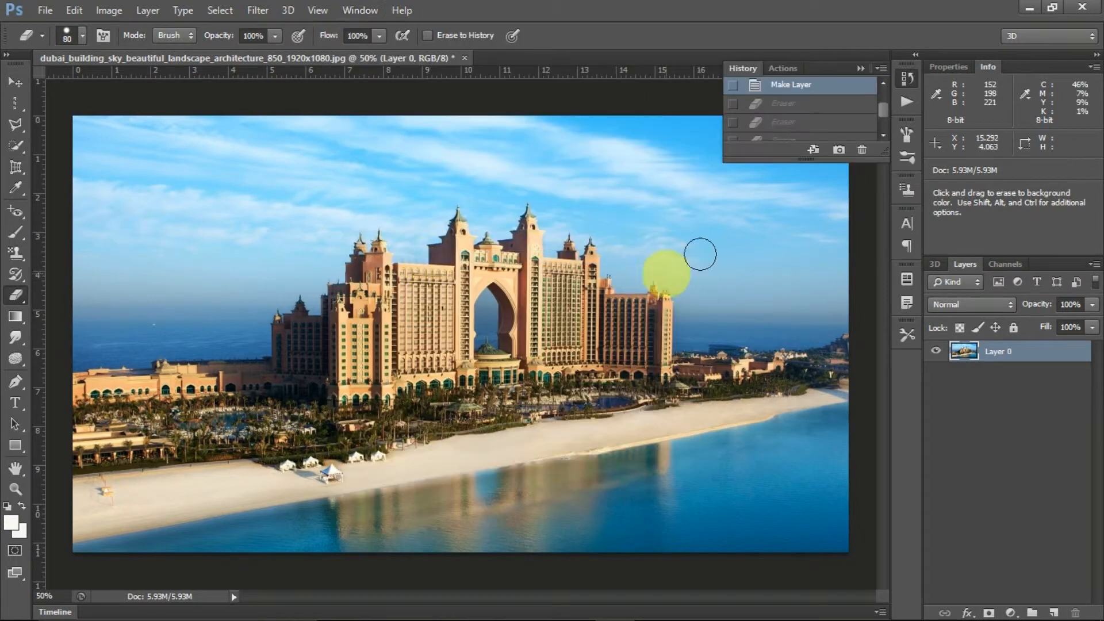
{"action": "left_click", "coordinate": [882, 70]}
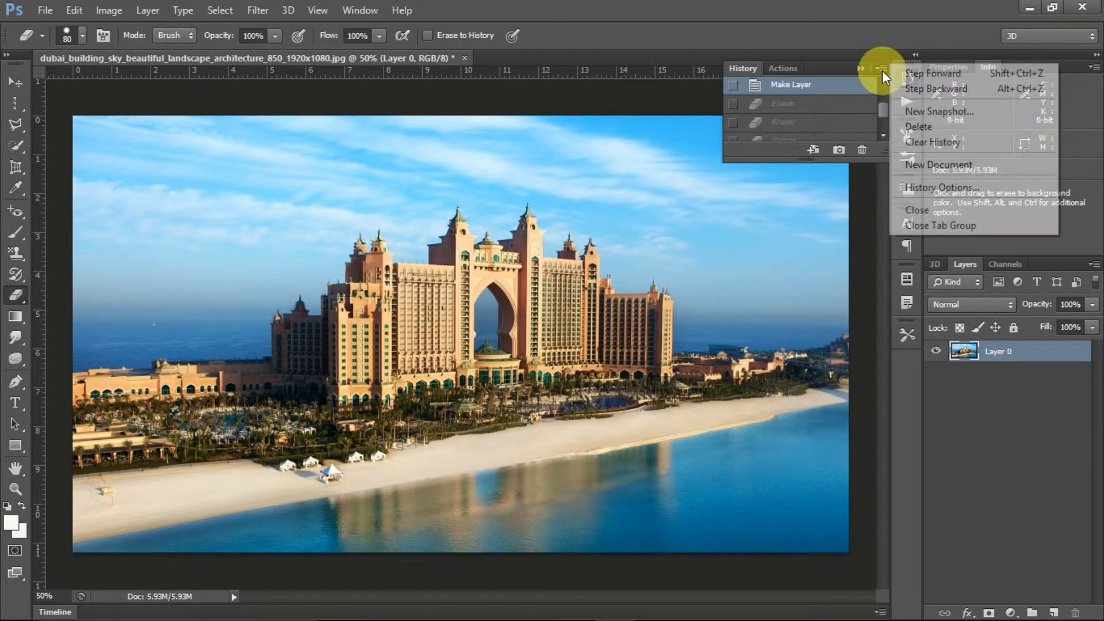
{"action": "left_click", "coordinate": [941, 143]}
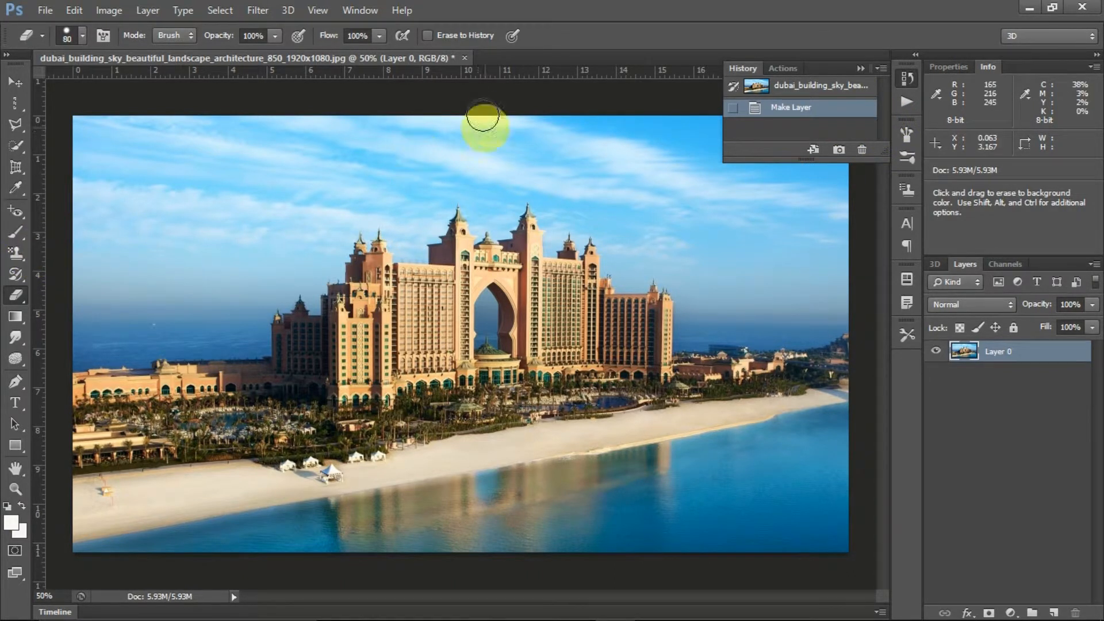
Try three white brush strokes across the sky beside and above the hotel, and undo them all.
{"action": "mouse_move", "coordinate": [26, 239]}
{"action": "left_mouse_down"}
{"action": "mouse_move", "coordinate": [67, 236]}
{"action": "mouse_move", "coordinate": [194, 277]}
{"action": "left_mouse_up"}
{"action": "left_click_drag", "start_coordinate": [290, 218], "coordinate": [436, 222]}
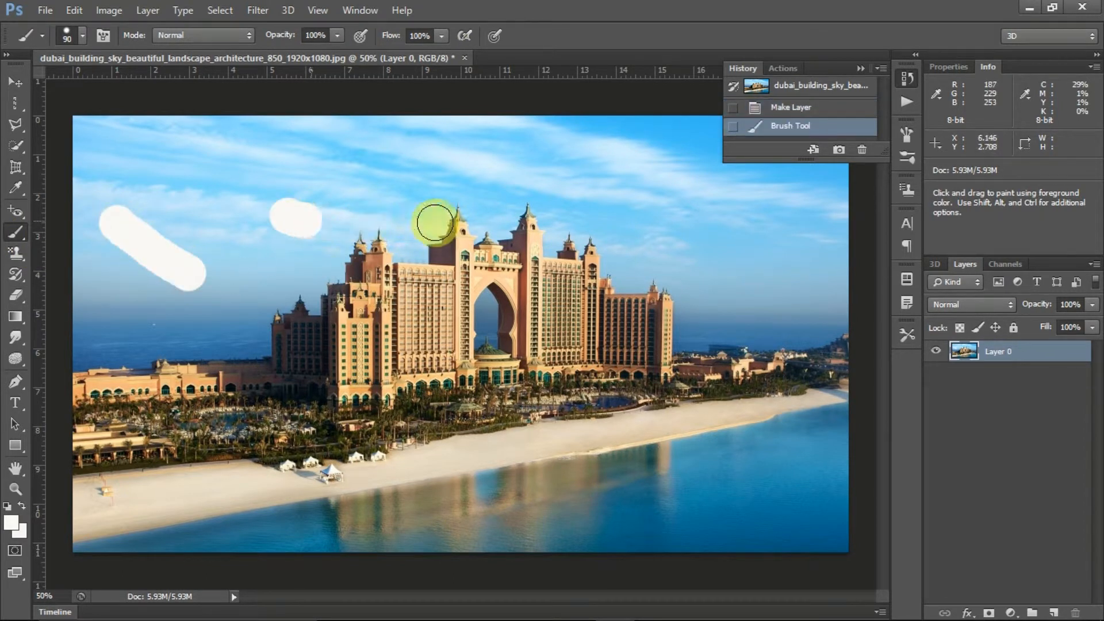
{"action": "left_click_drag", "start_coordinate": [513, 185], "coordinate": [677, 199]}
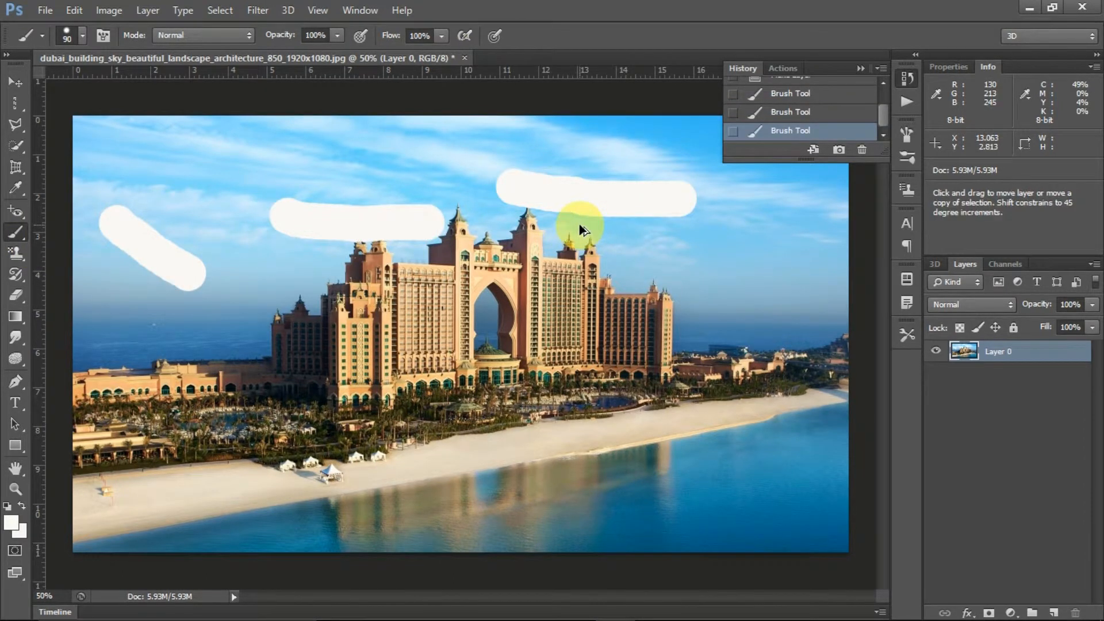
{"action": "key", "text": "ctrl+alt+z"}
{"action": "key", "text": "ctrl+alt+z"}
{"action": "key", "text": "ctrl+alt+z"}
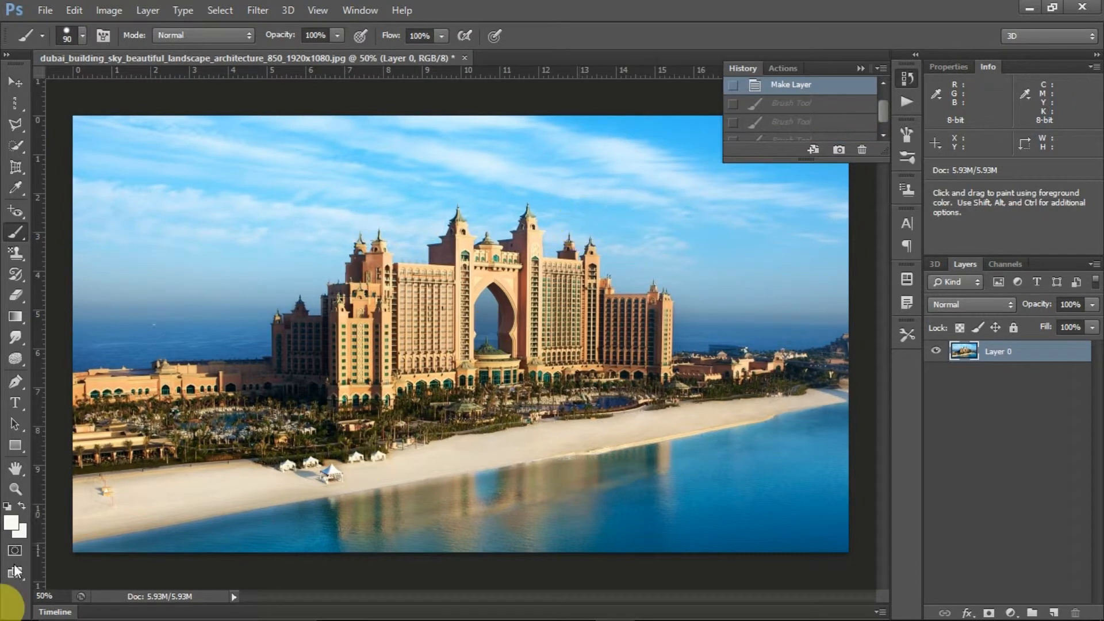
Set the foreground color to a dark orange and paint four separate brush strokes over the sky, hotel, shoreline and beach.
{"action": "left_click", "coordinate": [11, 522]}
{"action": "left_click", "coordinate": [858, 457]}
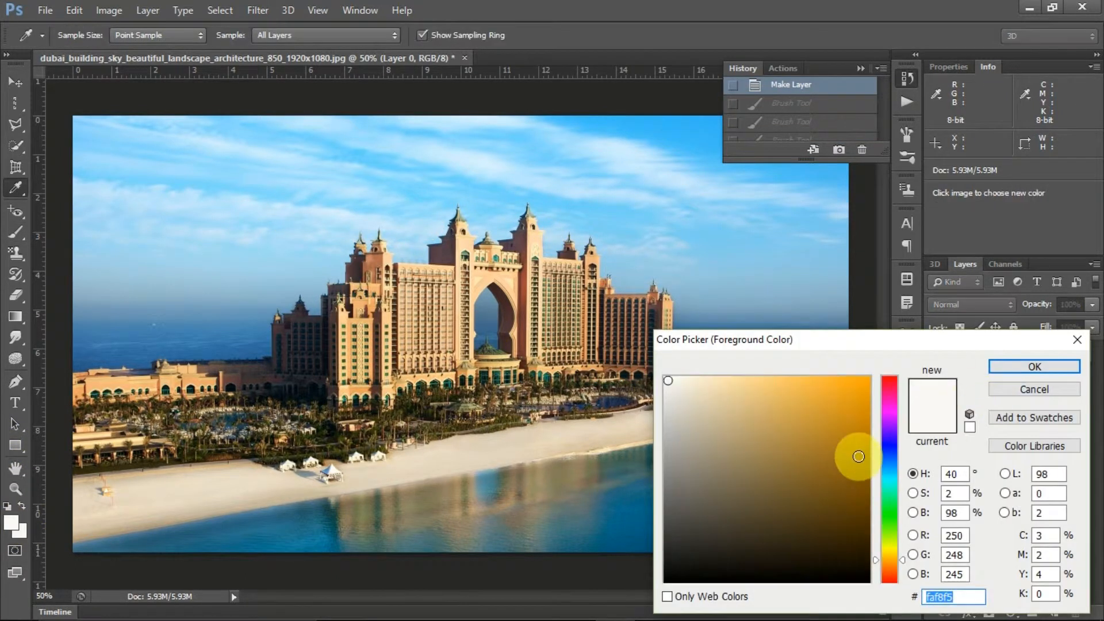
{"action": "left_click", "coordinate": [1026, 361]}
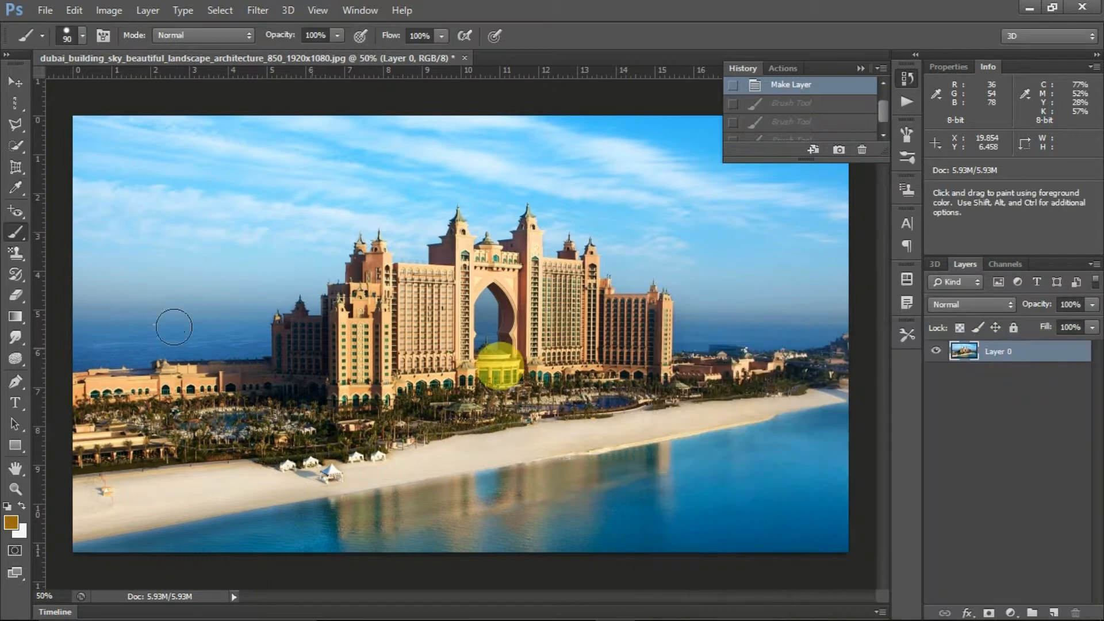
{"action": "left_click_drag", "start_coordinate": [154, 253], "coordinate": [217, 308]}
{"action": "left_click_drag", "start_coordinate": [362, 188], "coordinate": [463, 287]}
{"action": "left_click_drag", "start_coordinate": [779, 376], "coordinate": [690, 460]}
{"action": "left_click_drag", "start_coordinate": [476, 467], "coordinate": [281, 448]}
{"action": "left_click", "coordinate": [885, 119]}
{"action": "mouse_move", "coordinate": [884, 119]}
{"action": "left_mouse_down"}
{"action": "mouse_move", "coordinate": [885, 108]}
{"action": "mouse_move", "coordinate": [883, 119]}
{"action": "left_mouse_up"}
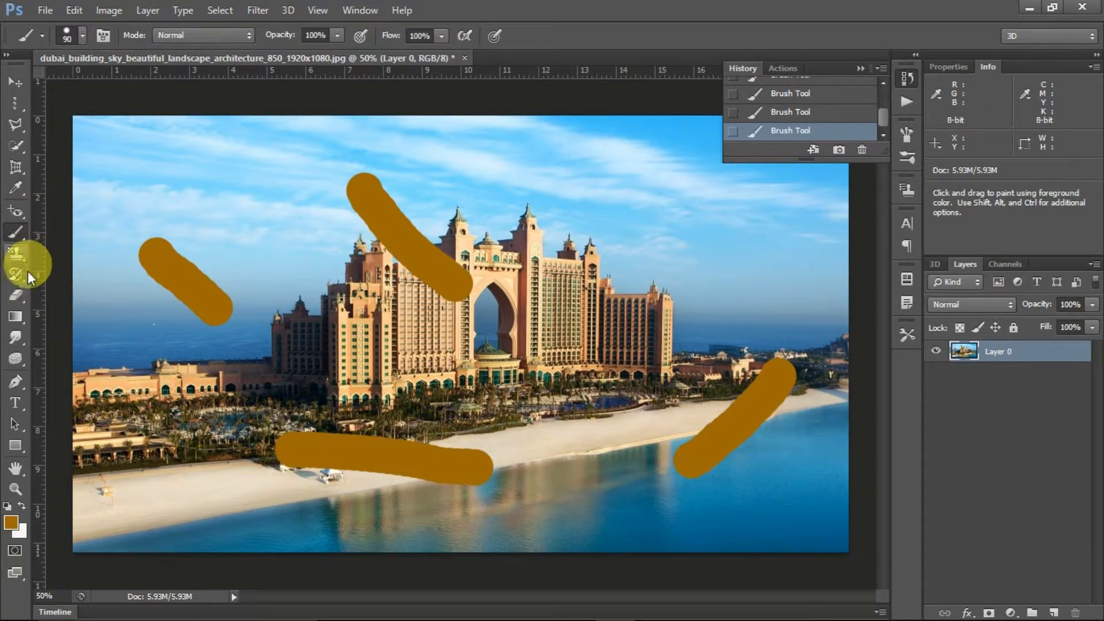
Switch to the Eraser tool, try erasing part of the orange stroke above the hotel without Erase to History, and undo that erasing.
{"action": "right_click", "coordinate": [17, 299]}
{"action": "left_click", "coordinate": [62, 294]}
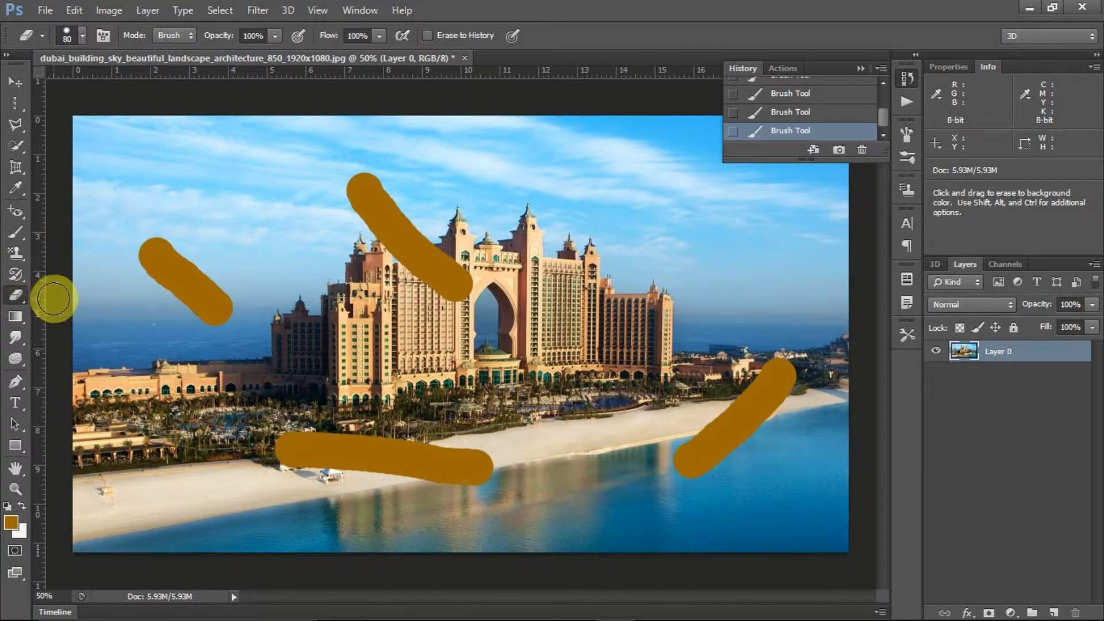
{"action": "left_click", "coordinate": [428, 36]}
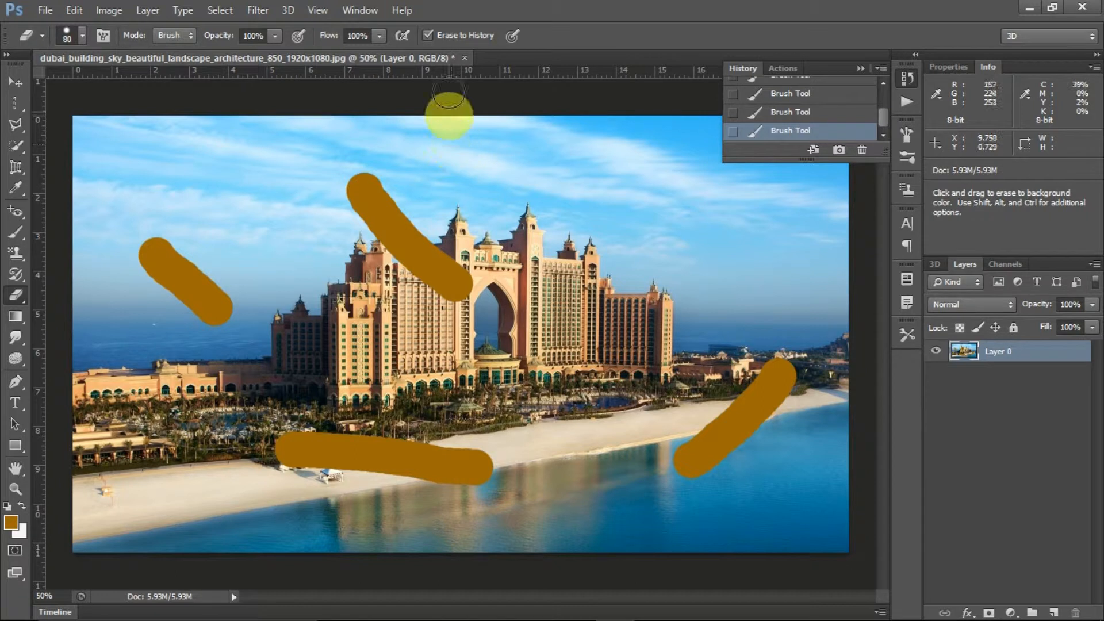
{"action": "left_click", "coordinate": [428, 36]}
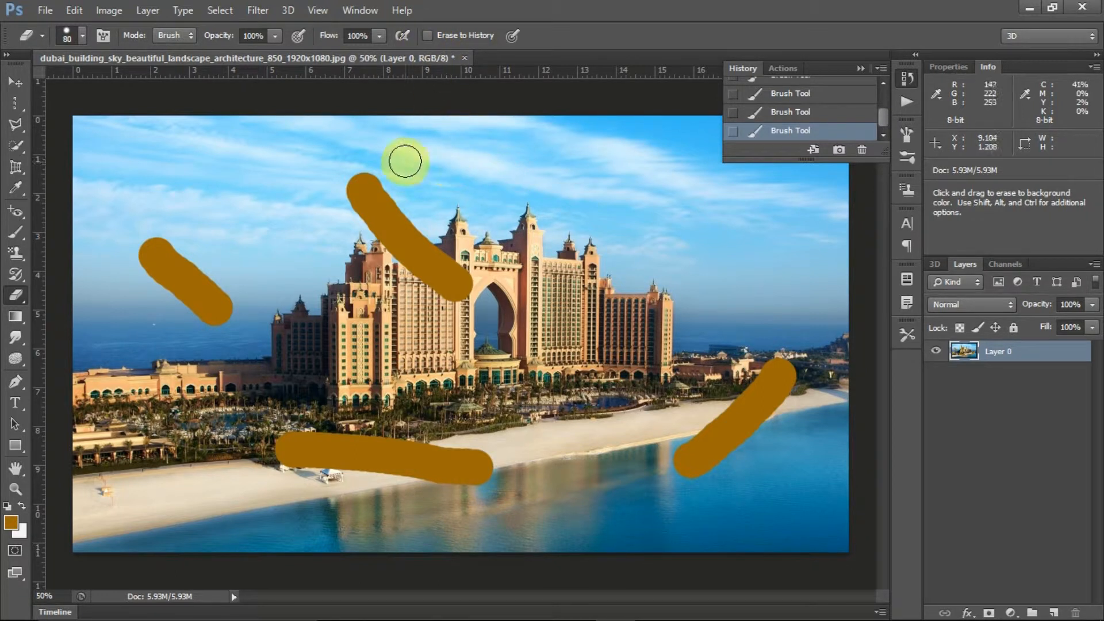
{"action": "mouse_move", "coordinate": [394, 152]}
{"action": "left_mouse_down"}
{"action": "mouse_move", "coordinate": [370, 219]}
{"action": "mouse_move", "coordinate": [370, 162]}
{"action": "mouse_move", "coordinate": [362, 173]}
{"action": "left_mouse_up"}
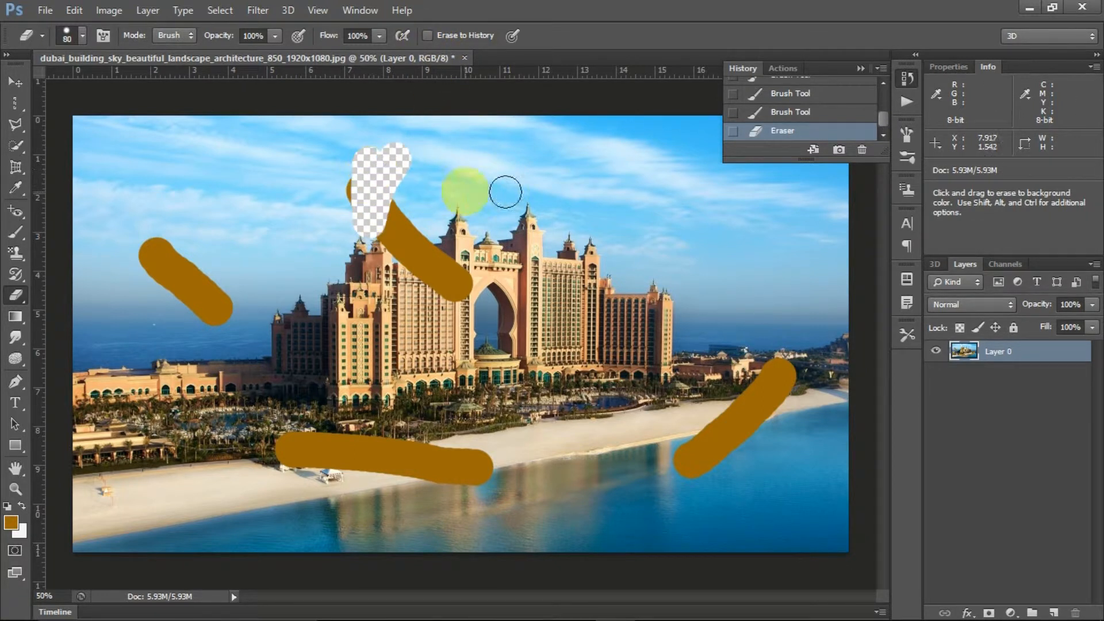
{"action": "key", "text": "ctrl+z"}
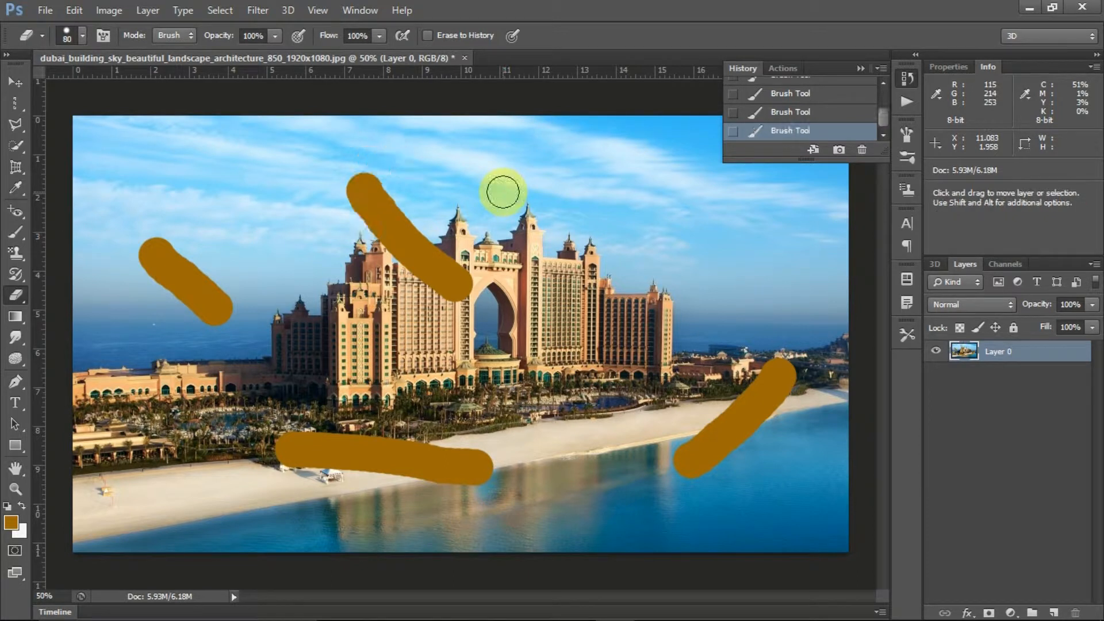
Enable Erase to History, enlarge the eraser to 150, and erase all four orange strokes back to the original photo.
{"action": "left_click", "coordinate": [428, 36]}
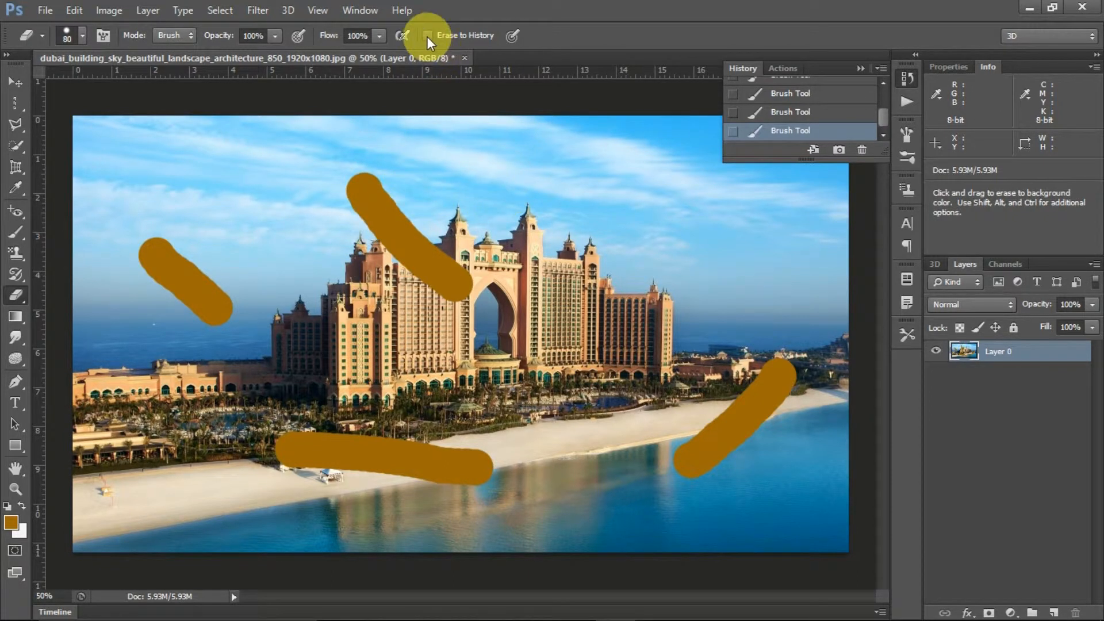
{"action": "key", "text": "bracketright"}
{"action": "key", "text": "bracketright"}
{"action": "key", "text": "bracketright"}
{"action": "mouse_move", "coordinate": [380, 163]}
{"action": "left_mouse_down"}
{"action": "mouse_move", "coordinate": [371, 196]}
{"action": "mouse_move", "coordinate": [418, 250]}
{"action": "mouse_move", "coordinate": [467, 280]}
{"action": "mouse_move", "coordinate": [468, 333]}
{"action": "left_mouse_up"}
{"action": "left_click_drag", "start_coordinate": [279, 447], "coordinate": [496, 460]}
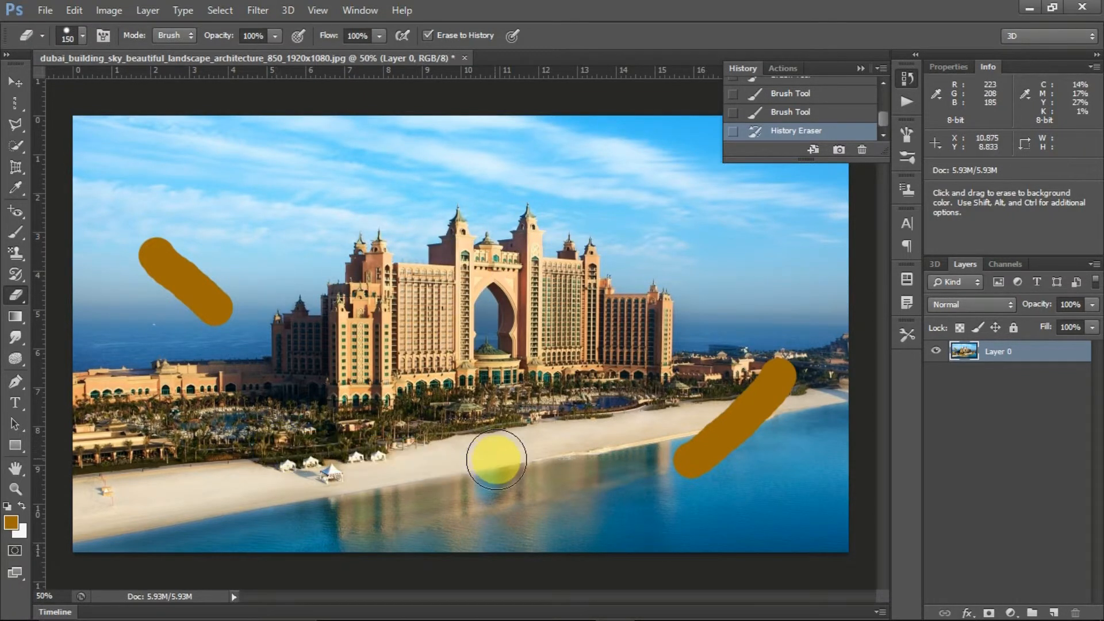
{"action": "mouse_move", "coordinate": [692, 466]}
{"action": "left_mouse_down"}
{"action": "mouse_move", "coordinate": [717, 425]}
{"action": "mouse_move", "coordinate": [797, 354]}
{"action": "left_mouse_up"}
{"action": "mouse_move", "coordinate": [201, 271]}
{"action": "left_mouse_down"}
{"action": "mouse_move", "coordinate": [155, 249]}
{"action": "mouse_move", "coordinate": [167, 274]}
{"action": "left_mouse_up"}
{"action": "left_click", "coordinate": [191, 349]}
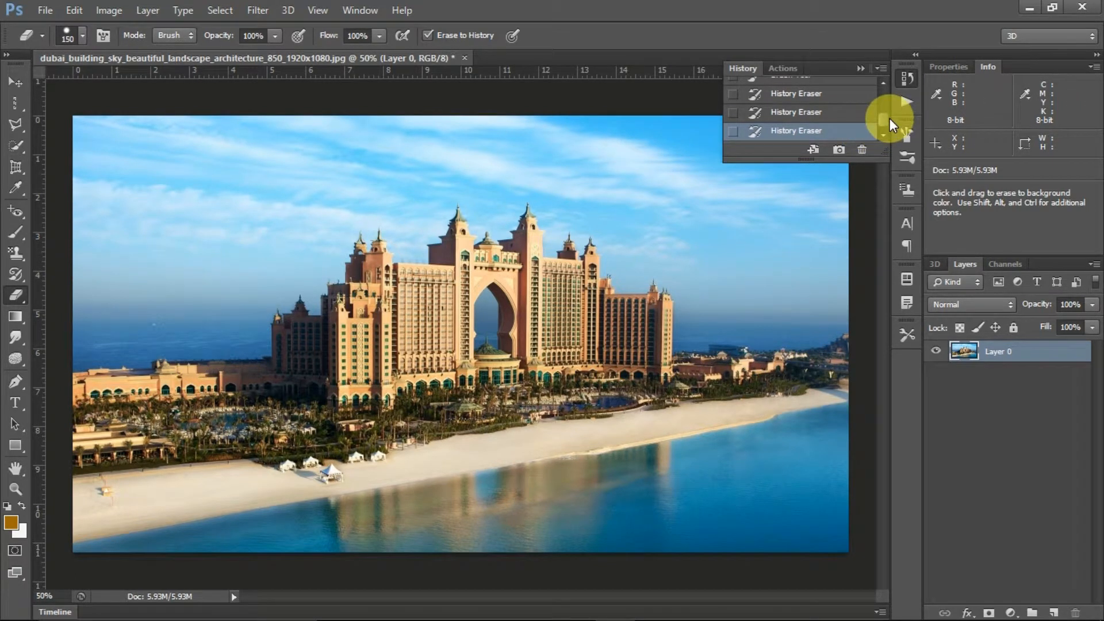
Turn off Erase to History and collapse the History panel.
{"action": "left_click", "coordinate": [425, 35]}
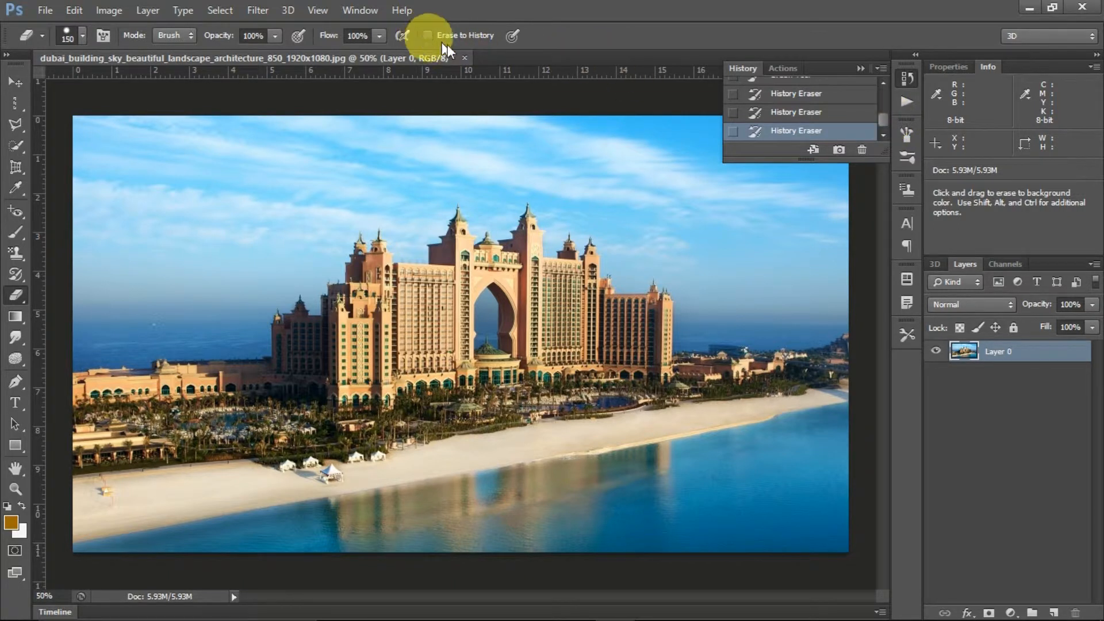
{"action": "left_click", "coordinate": [859, 68]}
Compare the options of the Background Eraser tool with those of the Color Replacement tool.
{"action": "left_click", "coordinate": [19, 298]}
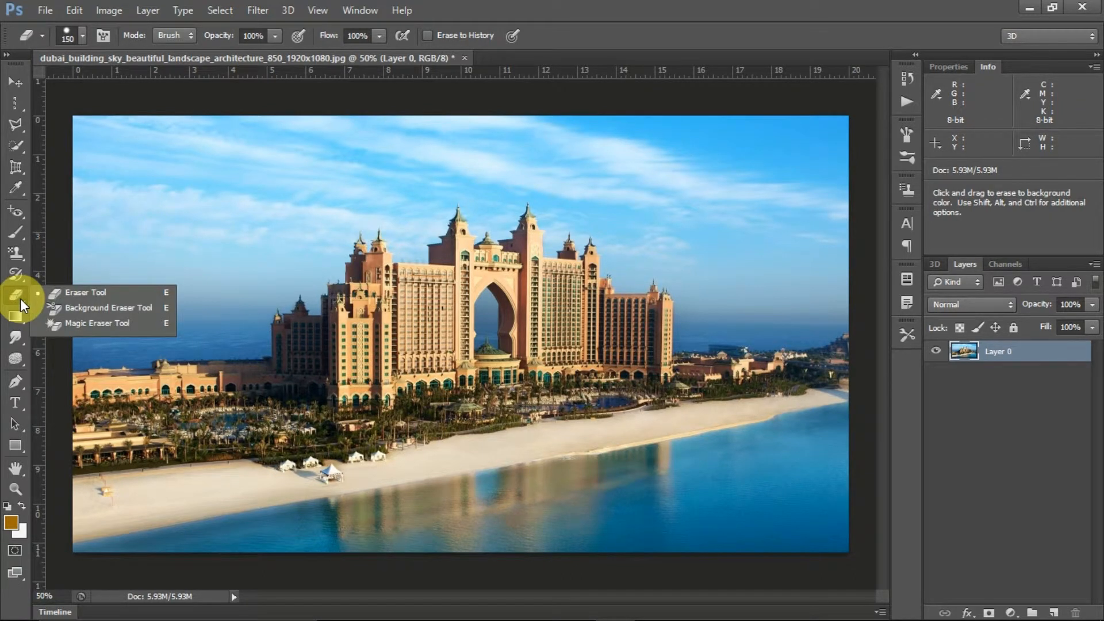
{"action": "left_click", "coordinate": [63, 312]}
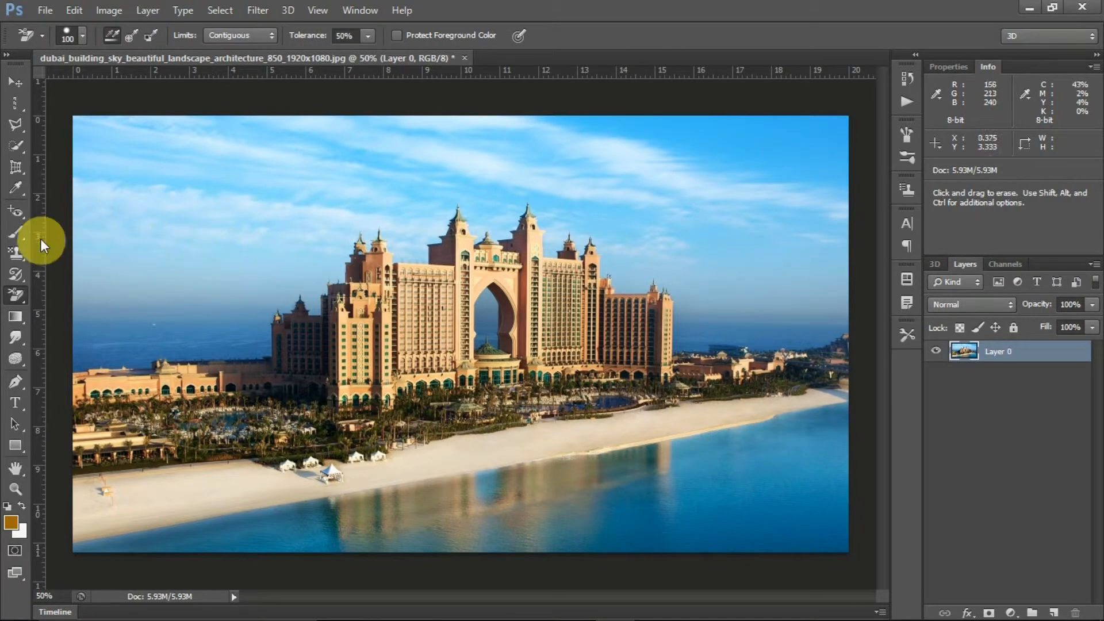
{"action": "left_click", "coordinate": [18, 237]}
{"action": "right_click", "coordinate": [18, 239]}
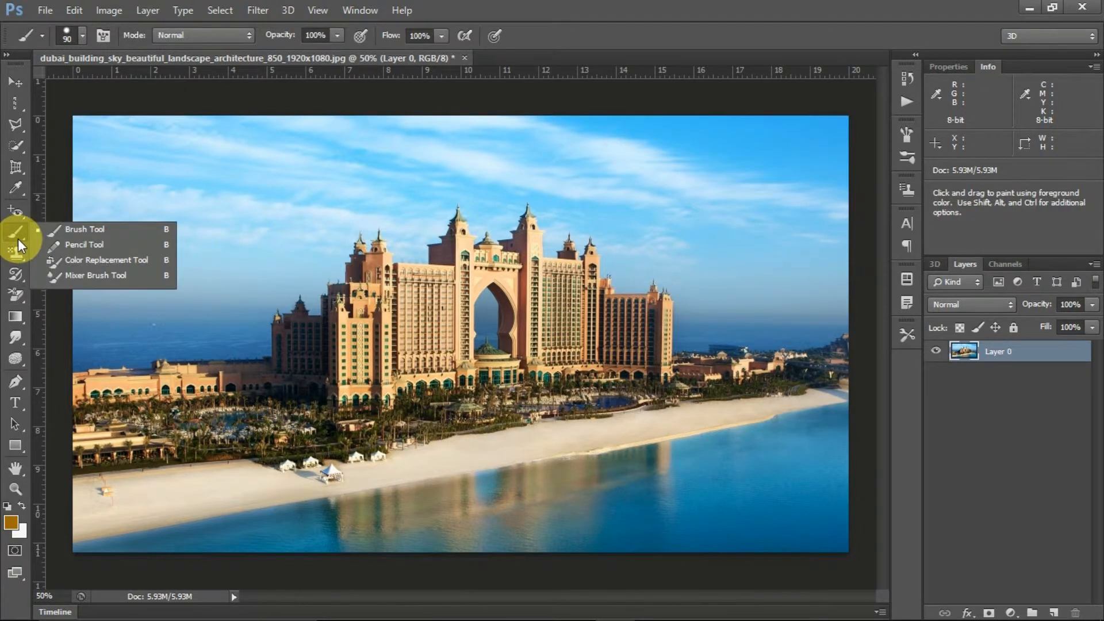
{"action": "left_click", "coordinate": [88, 262]}
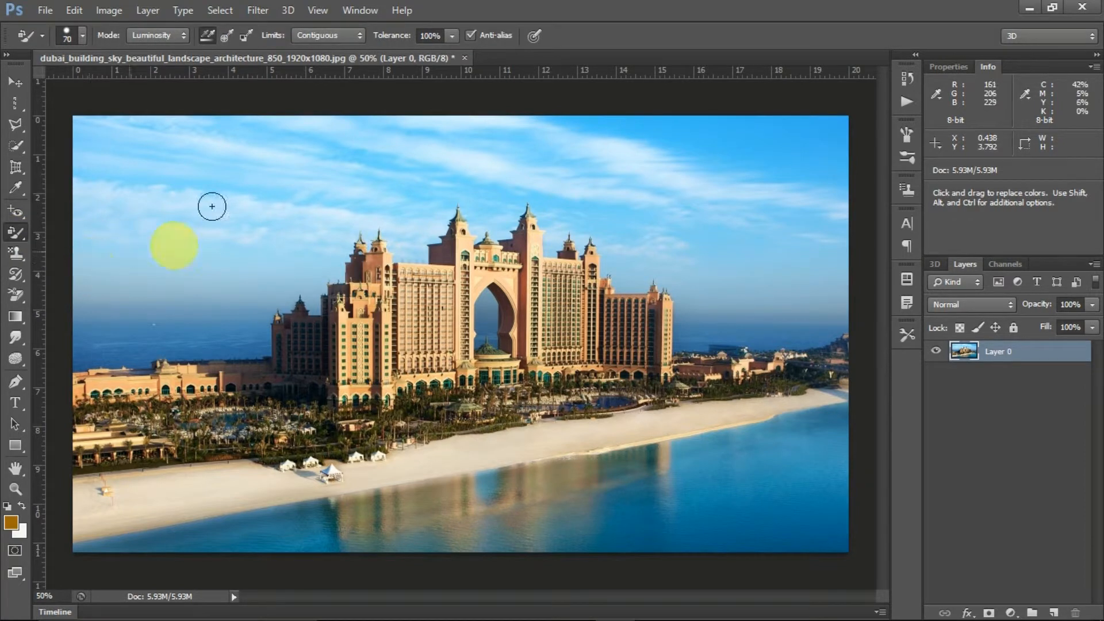
{"action": "right_click", "coordinate": [25, 237]}
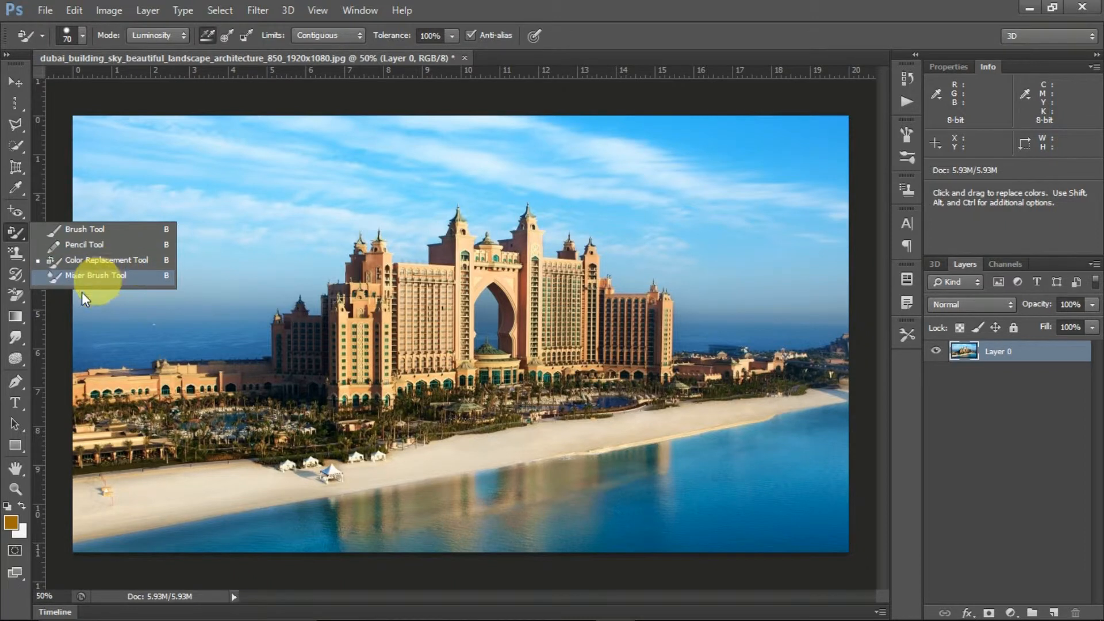
{"action": "left_click", "coordinate": [23, 296]}
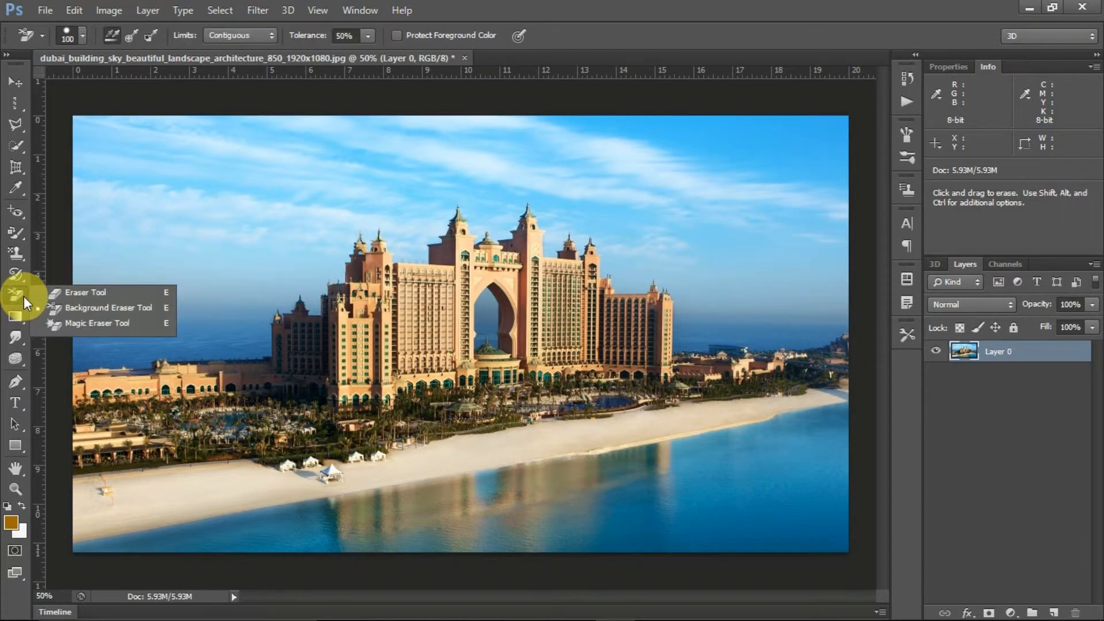
{"action": "left_click", "coordinate": [64, 308]}
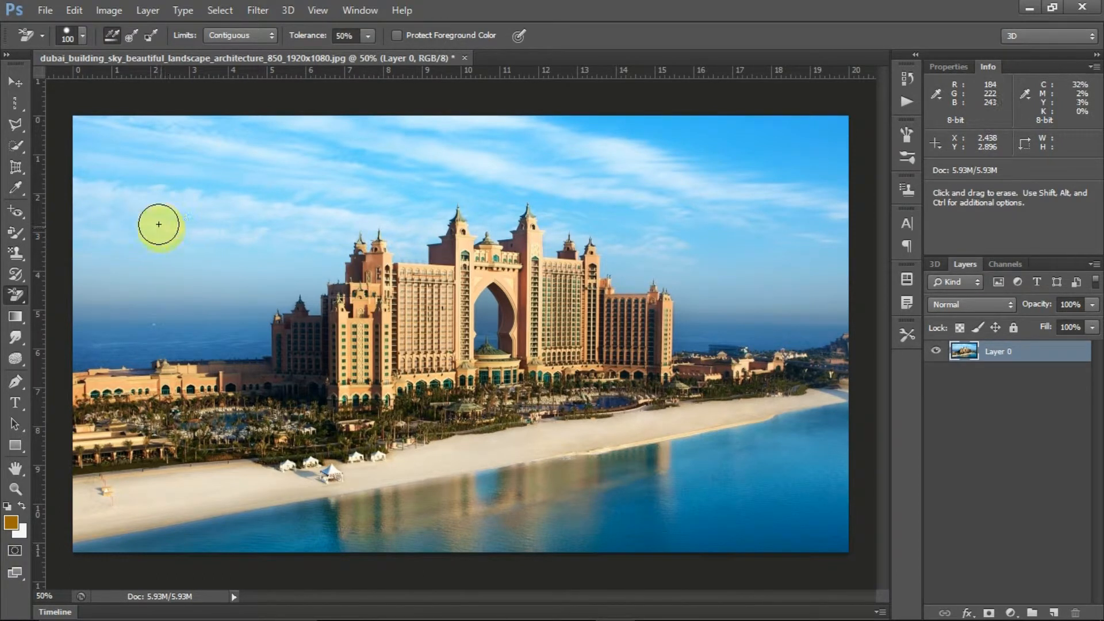
With the Background Eraser tool at size 100, erase a strip of sky from the photo's upper-left corner toward the hotel.
{"action": "right_click", "coordinate": [26, 302]}
{"action": "left_click", "coordinate": [99, 311]}
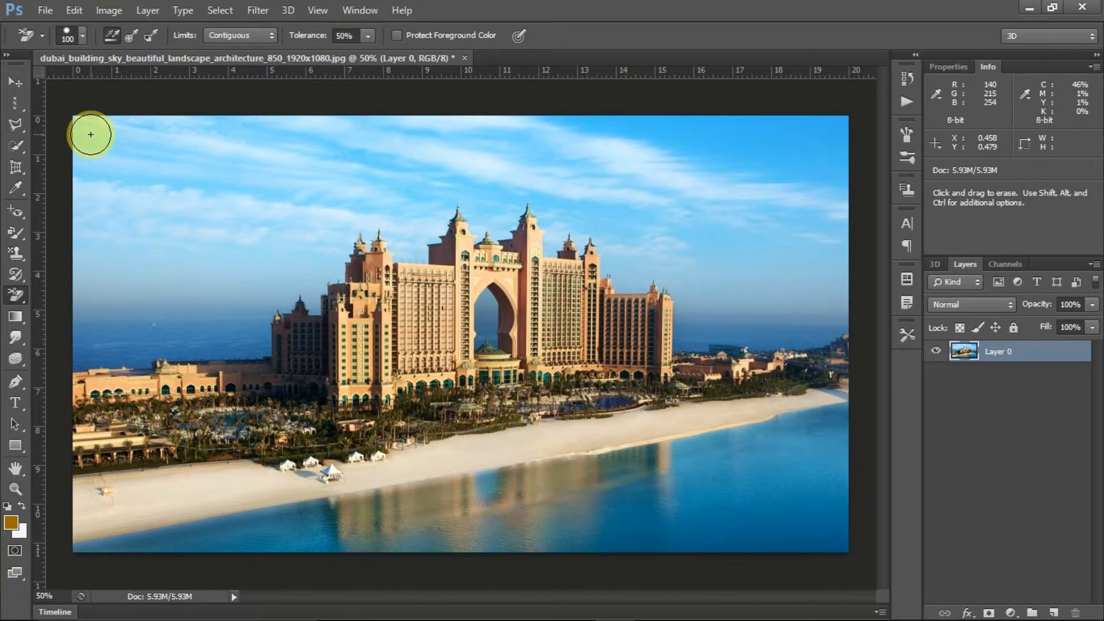
{"action": "left_click_drag", "start_coordinate": [92, 134], "coordinate": [194, 140]}
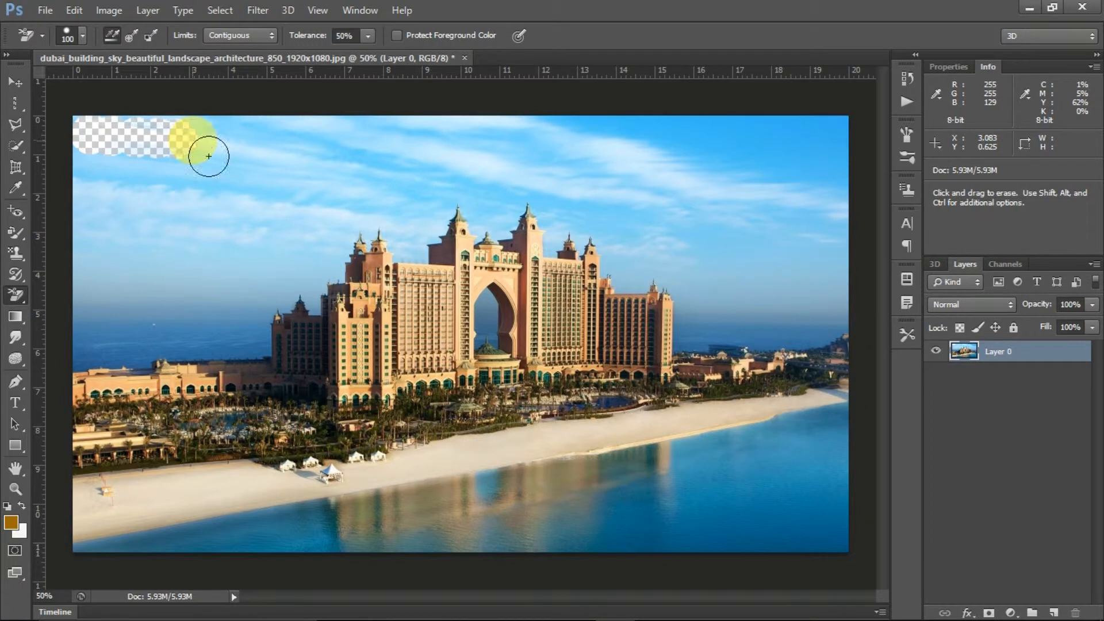
{"action": "left_click_drag", "start_coordinate": [184, 141], "coordinate": [334, 145]}
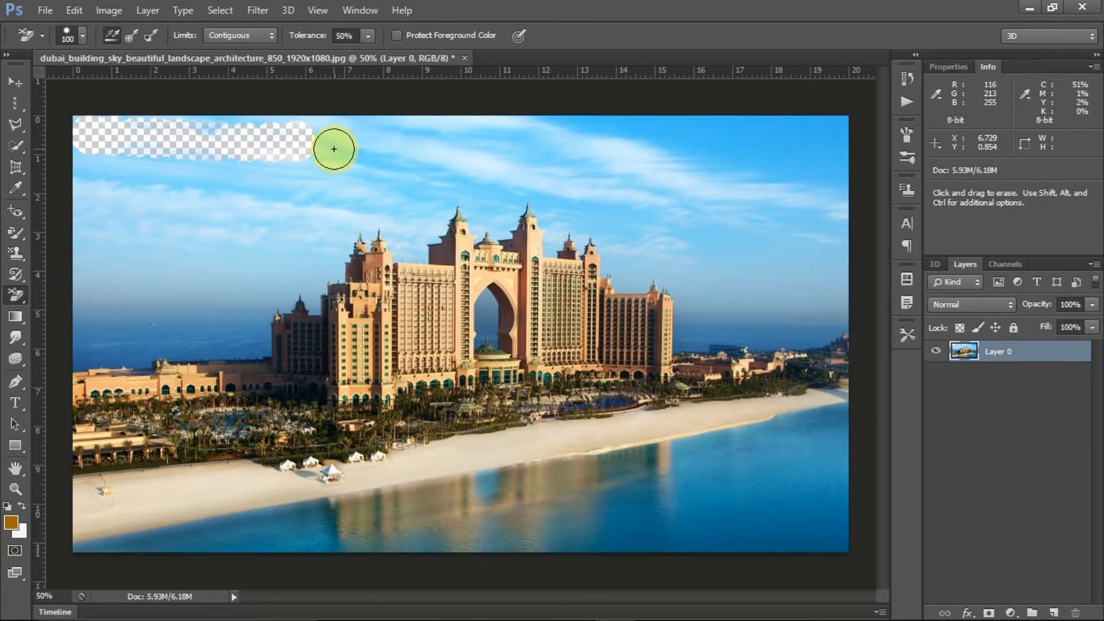
{"action": "left_click_drag", "start_coordinate": [334, 149], "coordinate": [357, 163]}
Enlarge the Background Eraser to 250 and erase the sky around the hotel's skyline in six dabs, from the central towers to the right wing.
{"action": "key", "text": "bracketright"}
{"action": "key", "text": "bracketright"}
{"action": "key", "text": "bracketright"}
{"action": "key", "text": "bracketright"}
{"action": "key", "text": "bracketright"}
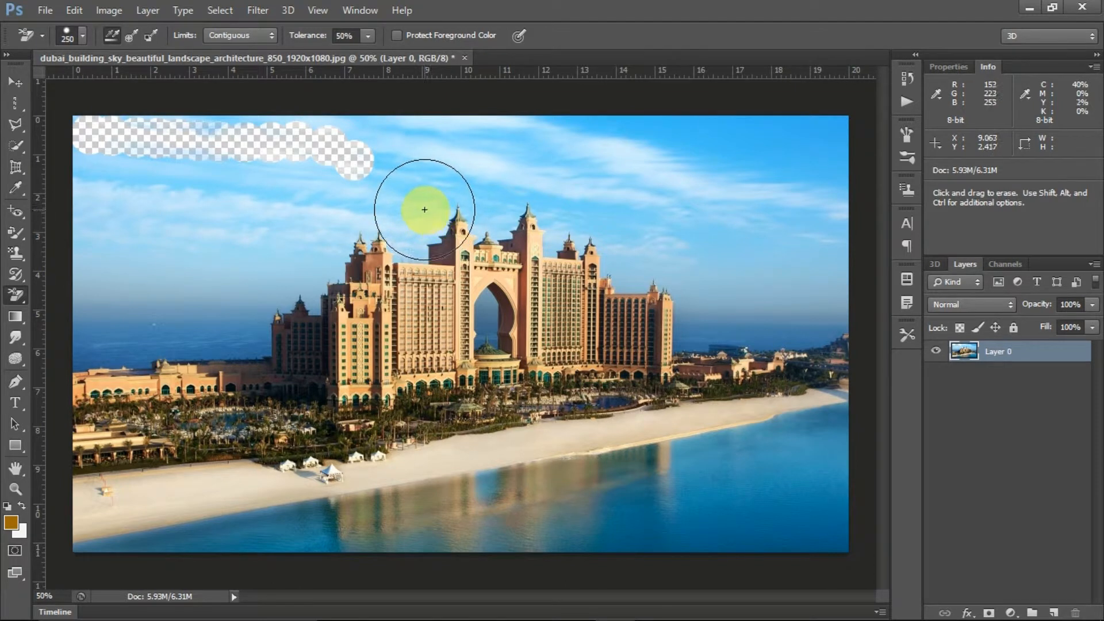
{"action": "left_click", "coordinate": [425, 210]}
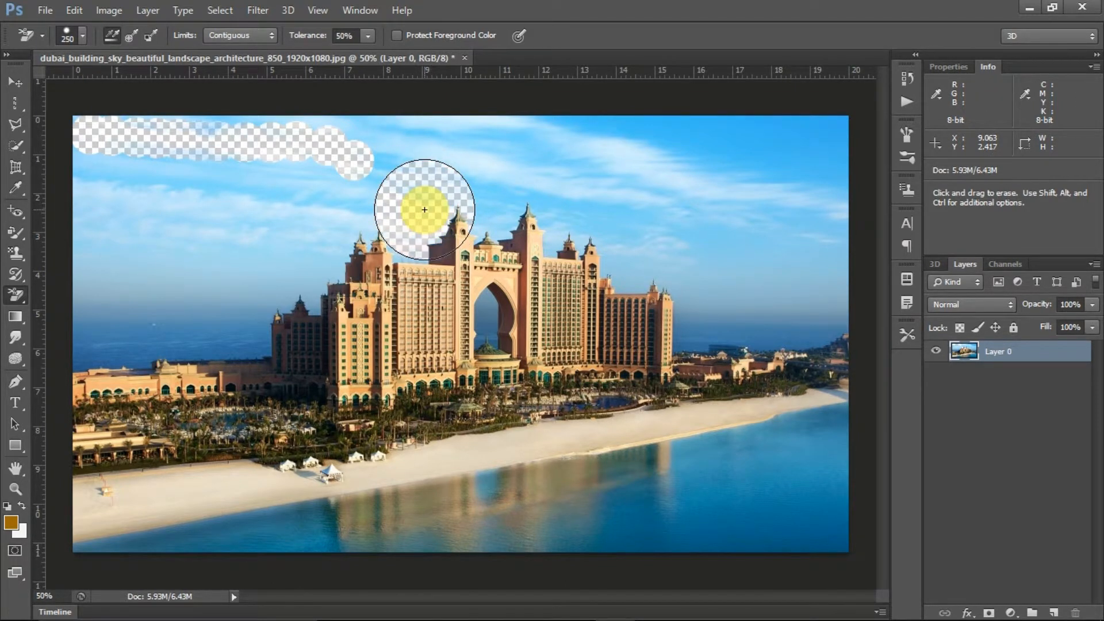
{"action": "left_click", "coordinate": [493, 208]}
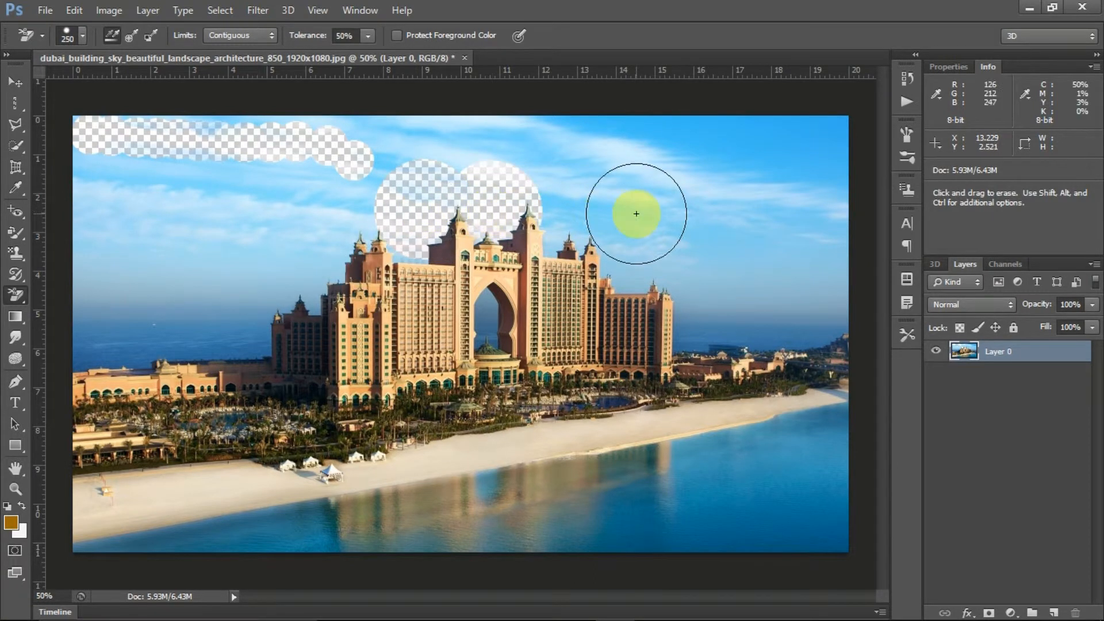
{"action": "left_click", "coordinate": [564, 212]}
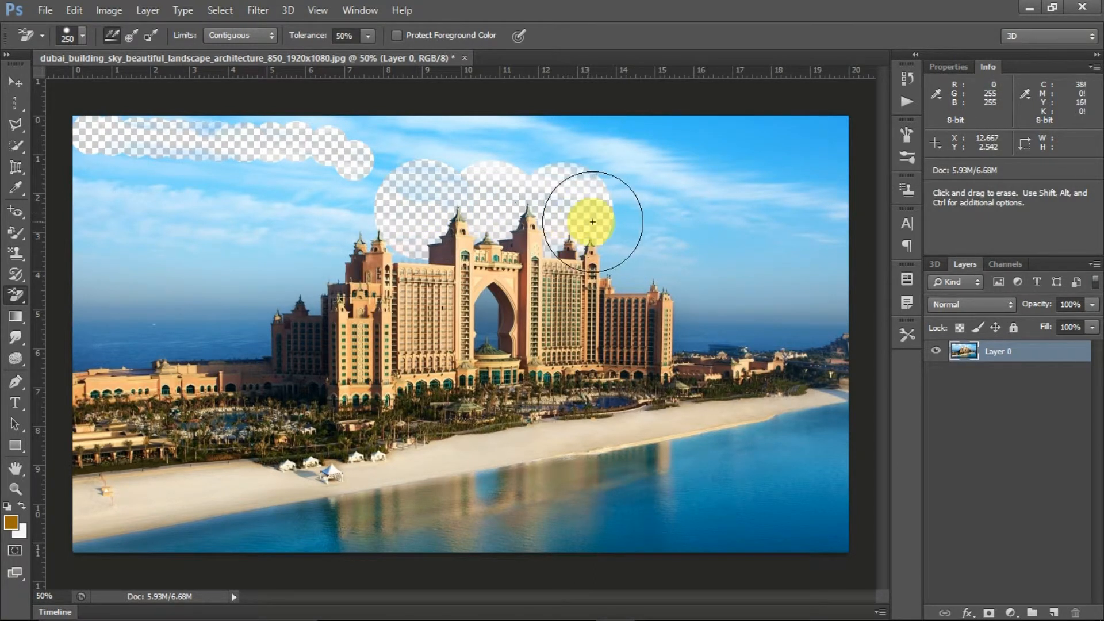
{"action": "left_click", "coordinate": [637, 243]}
{"action": "left_click", "coordinate": [703, 277]}
{"action": "left_click", "coordinate": [701, 342]}
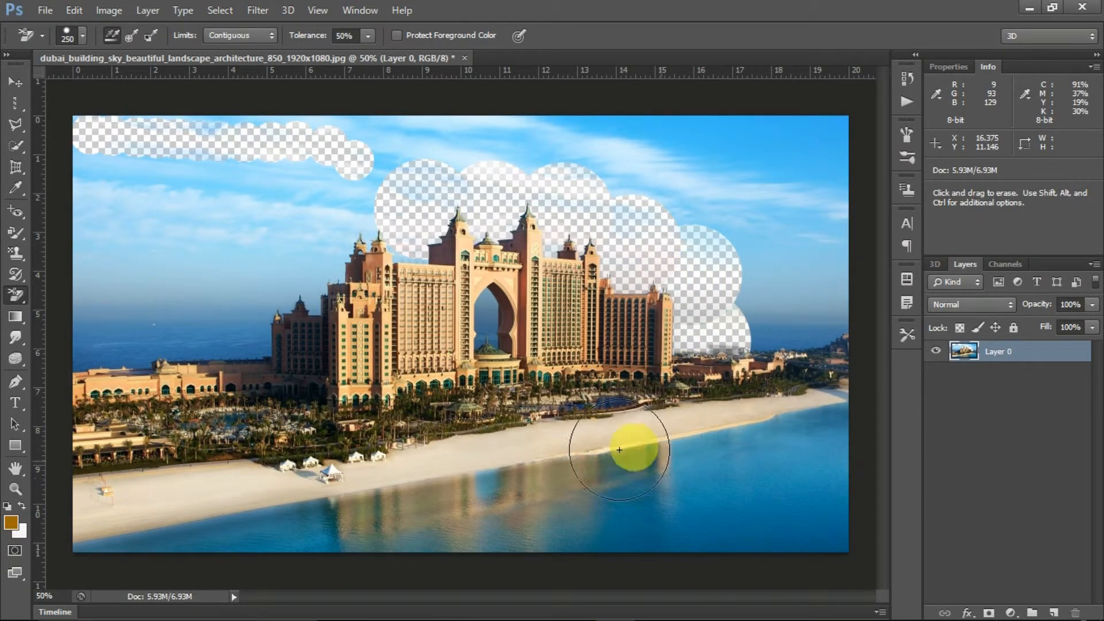
Undo the six sky dabs around the hotel's skyline and the final dabs of the erased strip in the photo's upper-left corner.
{"action": "key", "text": "ctrl+alt+z"}
{"action": "key", "text": "ctrl+alt+z"}
{"action": "key", "text": "ctrl+alt+z"}
{"action": "key", "text": "ctrl+alt+z"}
{"action": "key", "text": "ctrl+alt+z"}
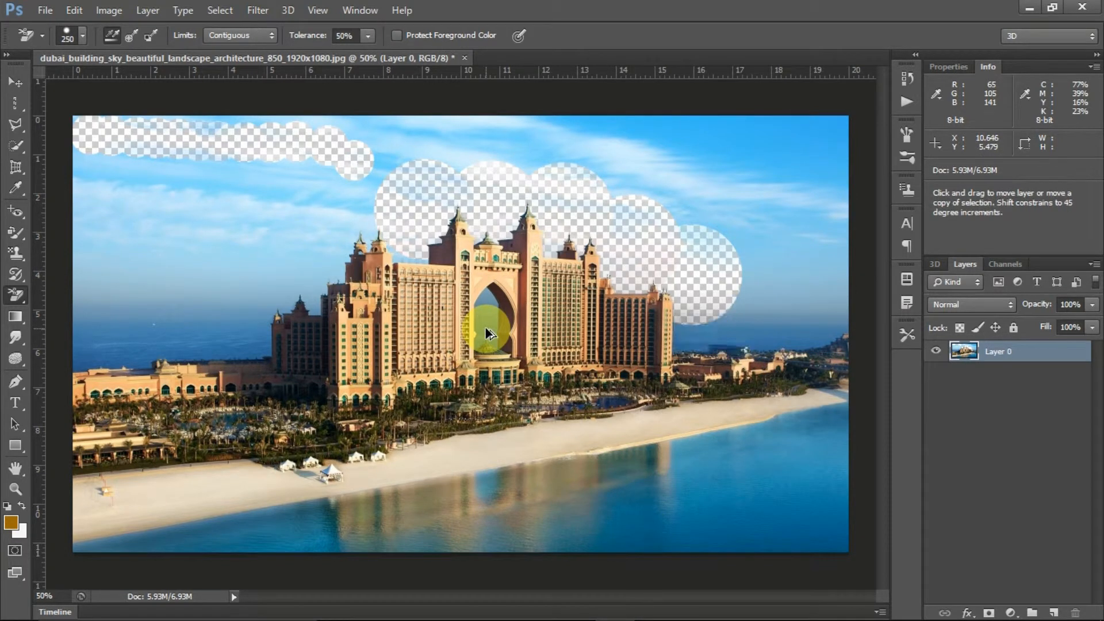
{"action": "key", "text": "ctrl+alt+z"}
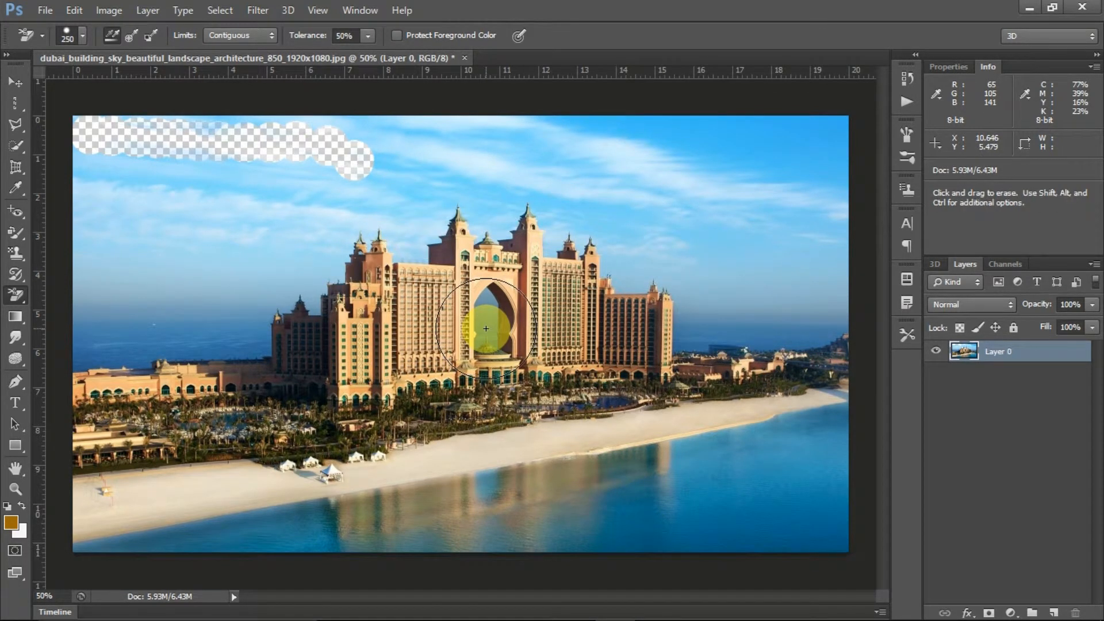
{"action": "key", "text": "ctrl+alt+z"}
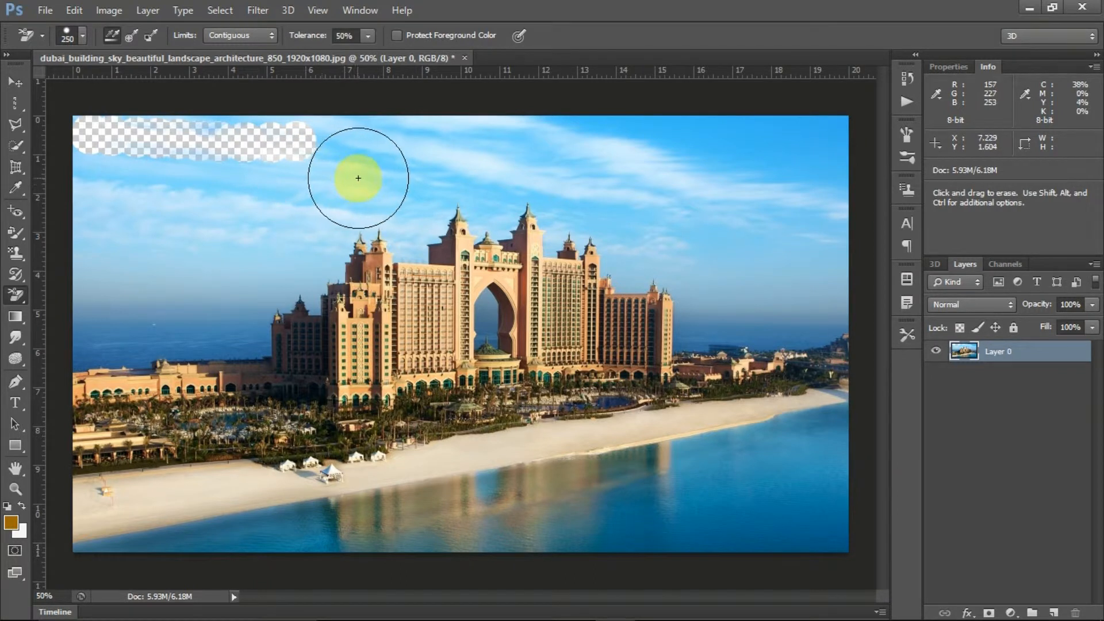
Try one continuous-sampling erasing stroke from the end of the strip across the sky into the hotel, and undo it.
{"action": "mouse_move", "coordinate": [332, 157]}
{"action": "left_mouse_down"}
{"action": "mouse_move", "coordinate": [437, 190]}
{"action": "mouse_move", "coordinate": [466, 268]}
{"action": "mouse_move", "coordinate": [449, 298]}
{"action": "mouse_move", "coordinate": [342, 339]}
{"action": "mouse_move", "coordinate": [382, 239]}
{"action": "mouse_move", "coordinate": [490, 263]}
{"action": "mouse_move", "coordinate": [599, 308]}
{"action": "left_mouse_up"}
{"action": "key", "text": "ctrl+z"}
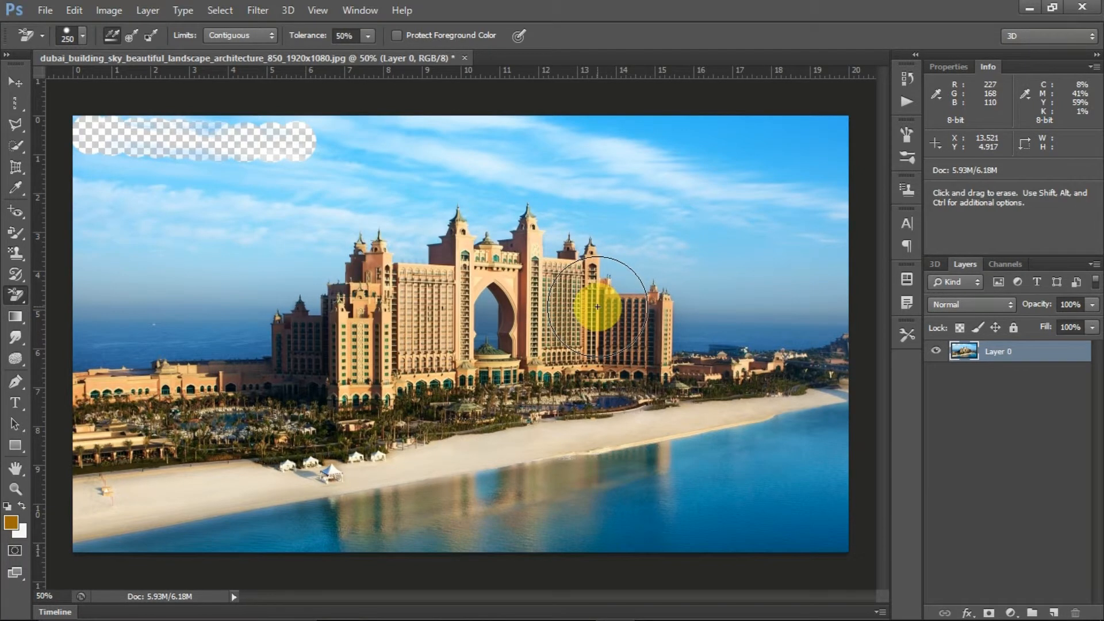
Set the eraser's sampling to Once, try erasing the sky from the upper-left corner along the skyline and inside the arch, and undo it.
{"action": "left_click", "coordinate": [130, 37]}
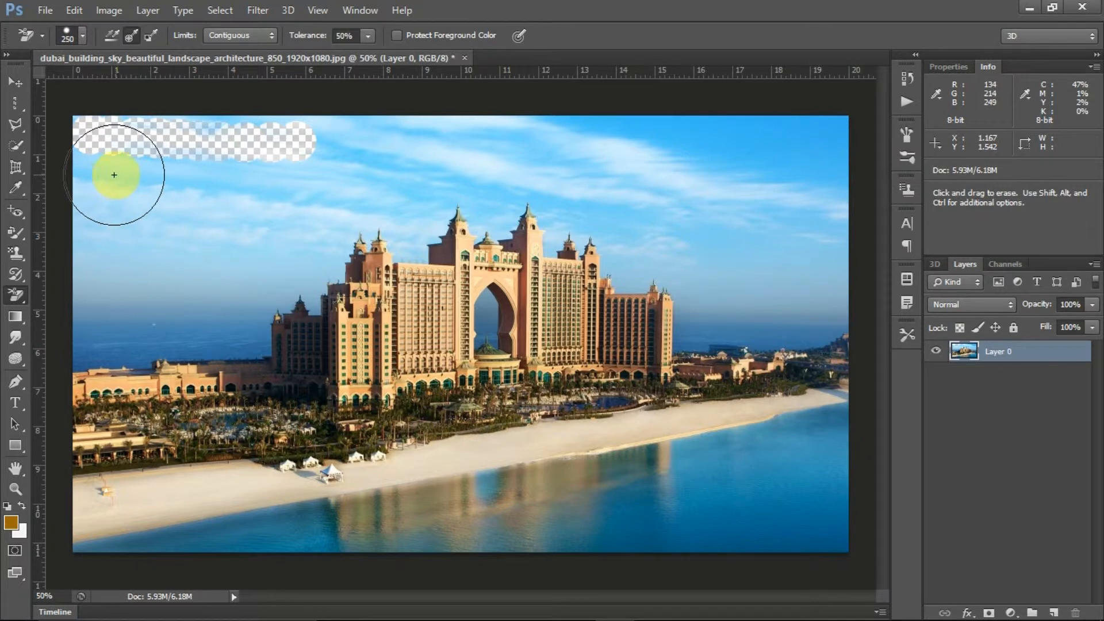
{"action": "left_click_drag", "start_coordinate": [111, 174], "coordinate": [134, 184]}
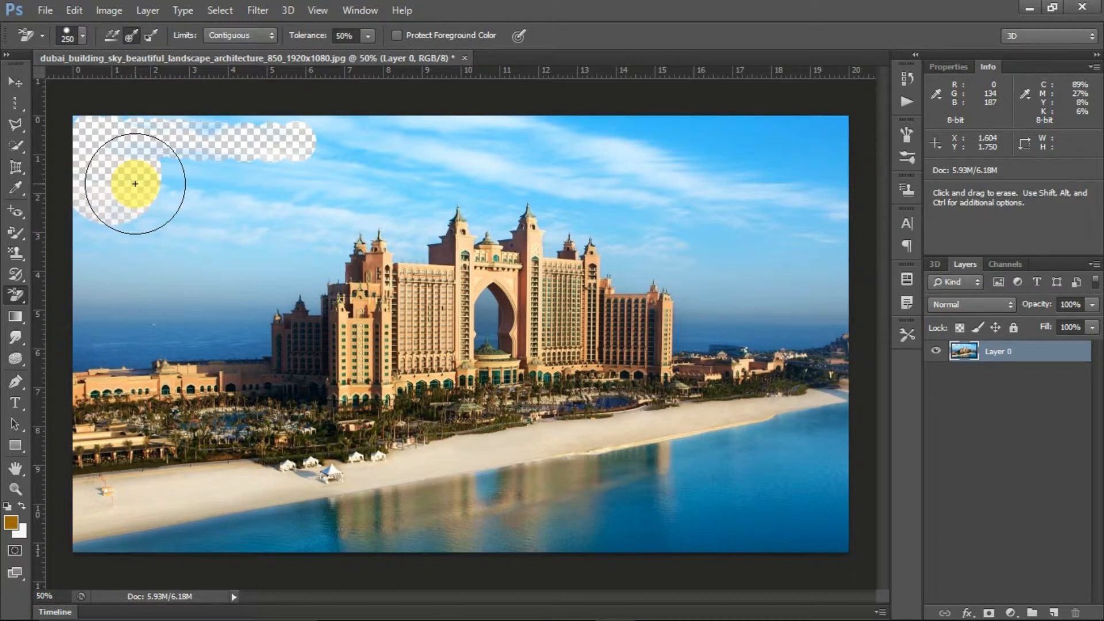
{"action": "mouse_move", "coordinate": [135, 173]}
{"action": "left_mouse_down"}
{"action": "mouse_move", "coordinate": [223, 203]}
{"action": "mouse_move", "coordinate": [369, 267]}
{"action": "left_mouse_up"}
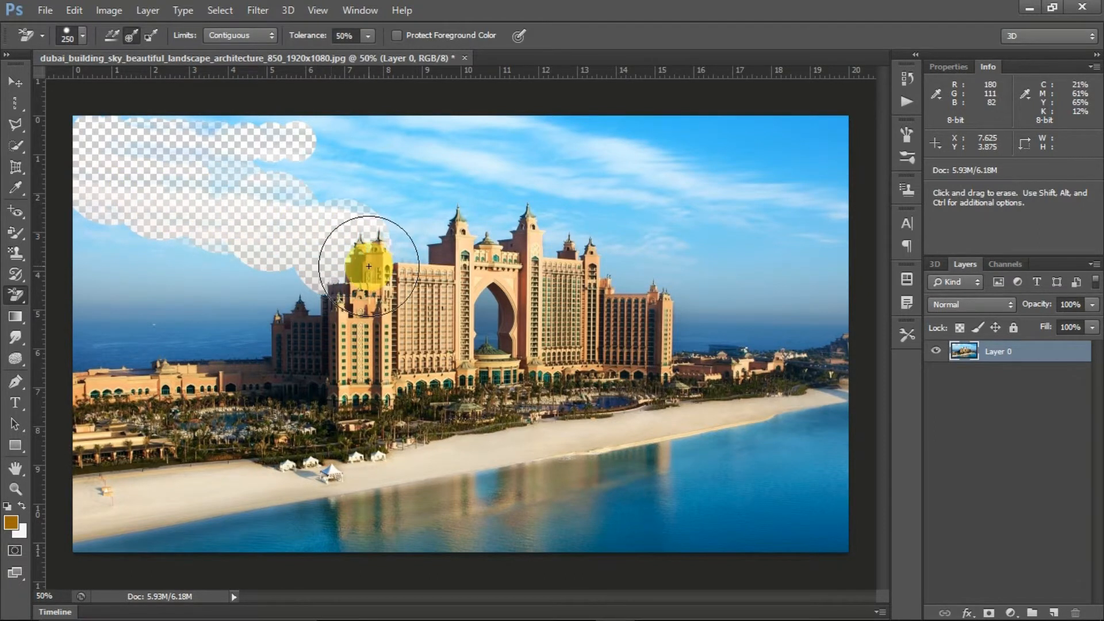
{"action": "mouse_move", "coordinate": [482, 296]}
{"action": "left_mouse_down"}
{"action": "mouse_move", "coordinate": [472, 240]}
{"action": "mouse_move", "coordinate": [497, 199]}
{"action": "mouse_move", "coordinate": [387, 191]}
{"action": "mouse_move", "coordinate": [563, 197]}
{"action": "mouse_move", "coordinate": [748, 240]}
{"action": "mouse_move", "coordinate": [688, 204]}
{"action": "mouse_move", "coordinate": [771, 197]}
{"action": "mouse_move", "coordinate": [705, 221]}
{"action": "mouse_move", "coordinate": [491, 178]}
{"action": "left_mouse_up"}
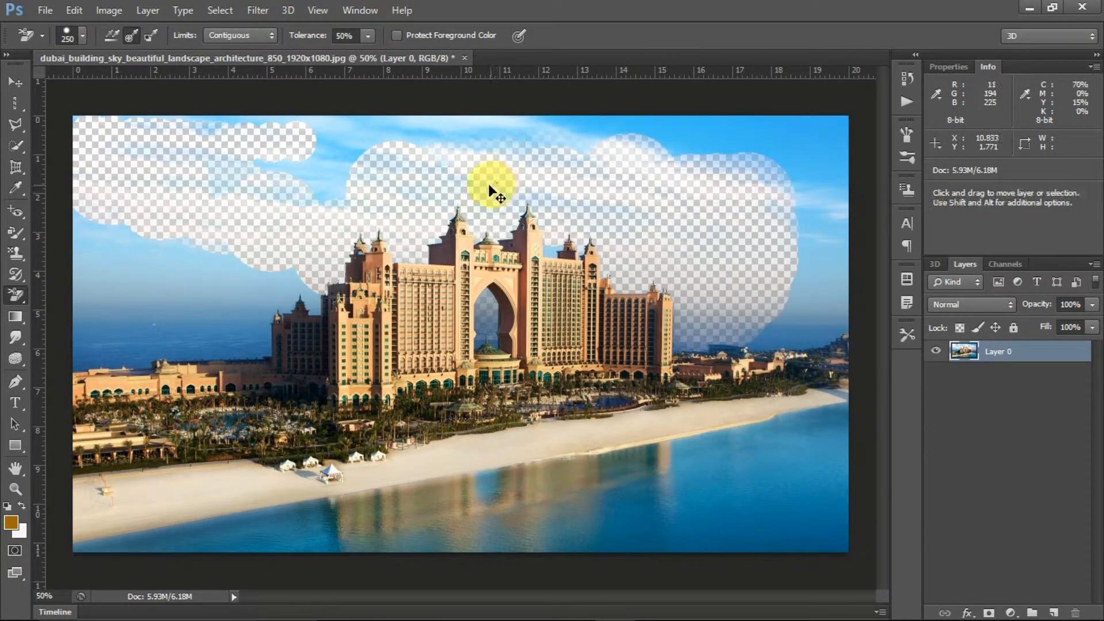
{"action": "key", "text": "ctrl+z"}
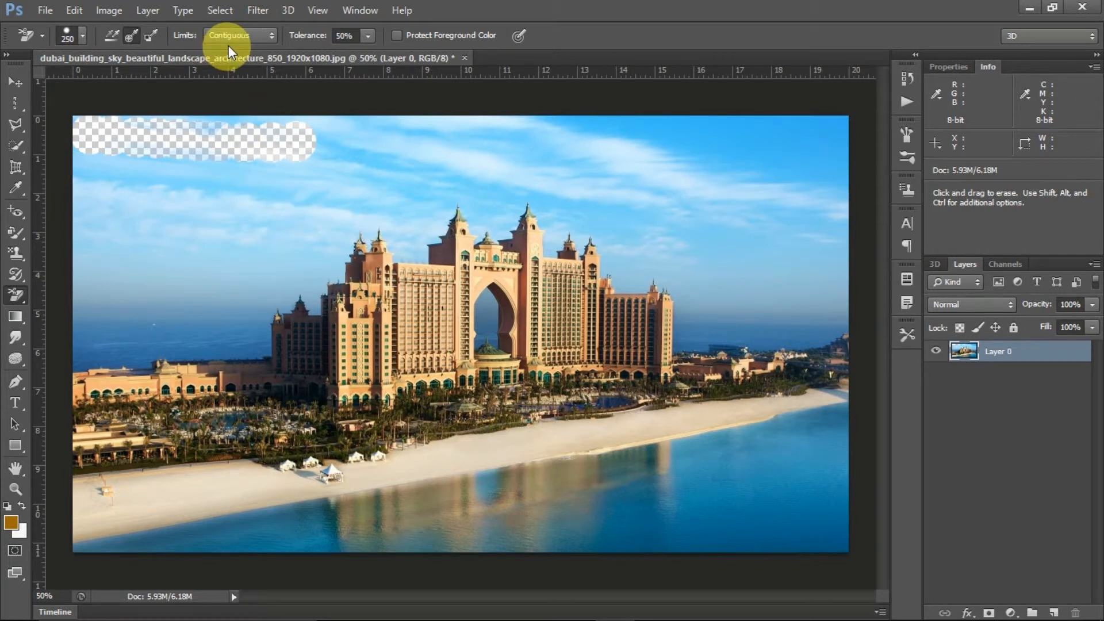
Set the Background Eraser's sampling to Background Swatch and pick the cream colour ffe7b1 from the hotel's arch wall as the background colour.
{"action": "left_click", "coordinate": [15, 234]}
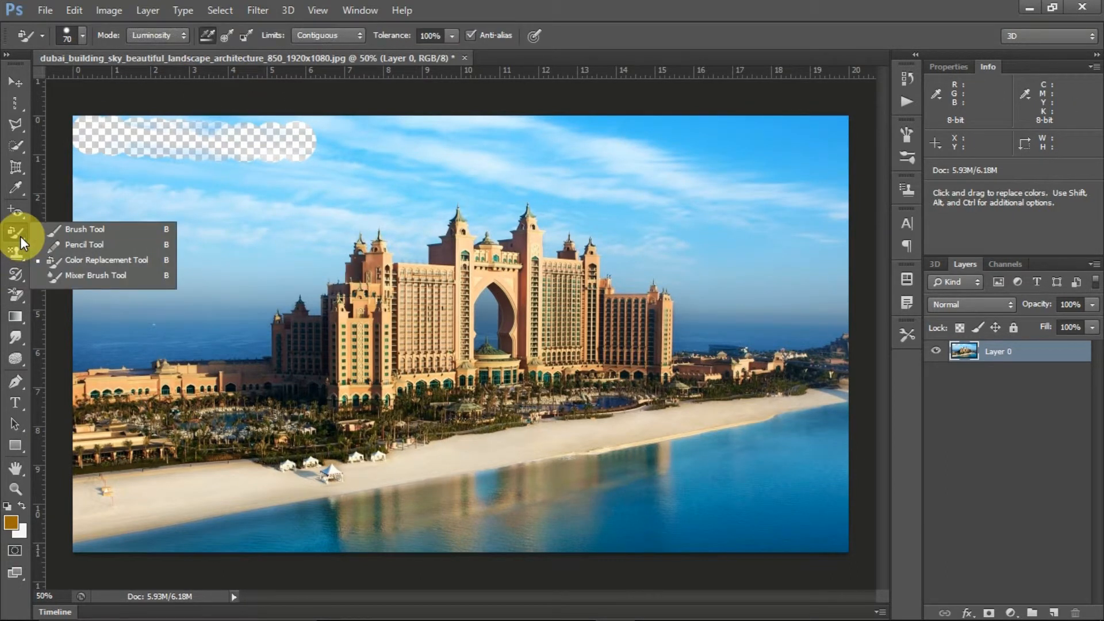
{"action": "left_click_drag", "start_coordinate": [19, 296], "coordinate": [64, 305]}
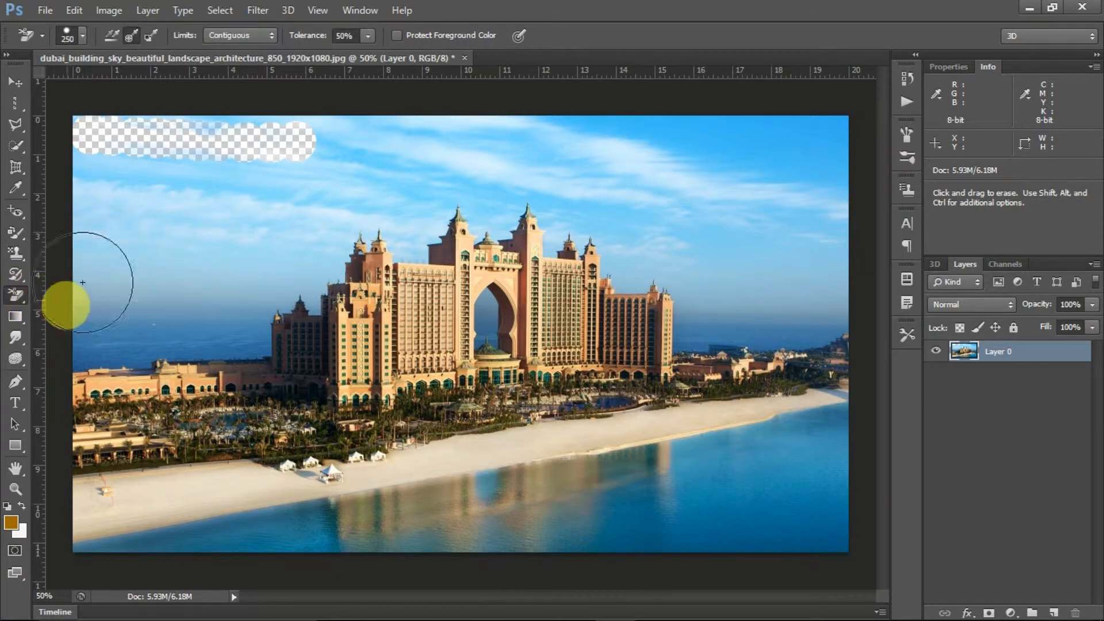
{"action": "left_click", "coordinate": [151, 38]}
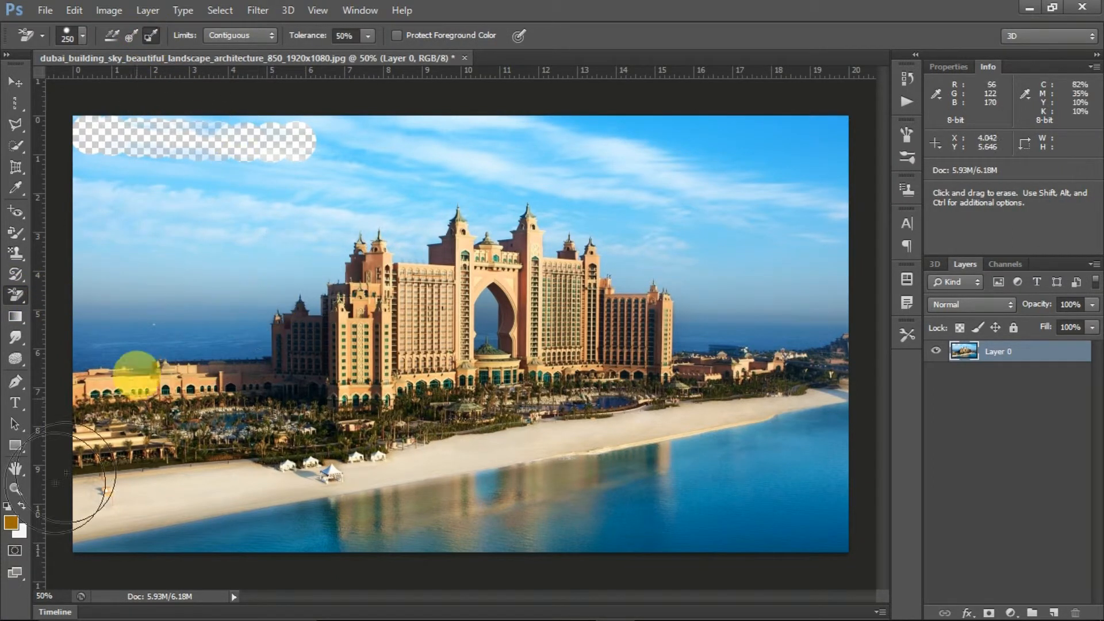
{"action": "left_click", "coordinate": [22, 534]}
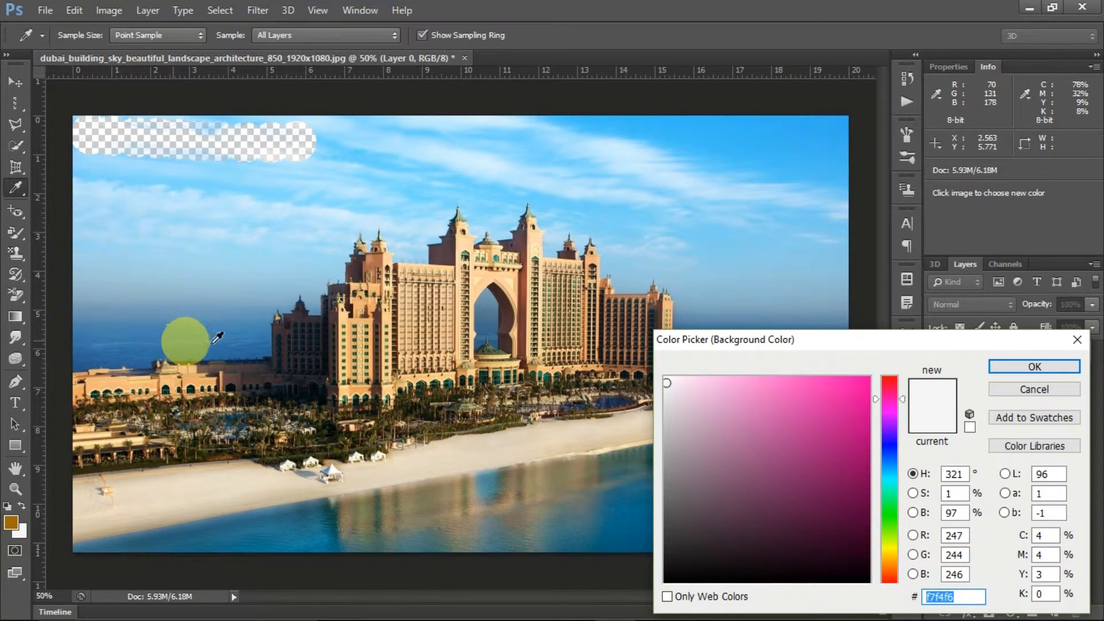
{"action": "left_click", "coordinate": [417, 282]}
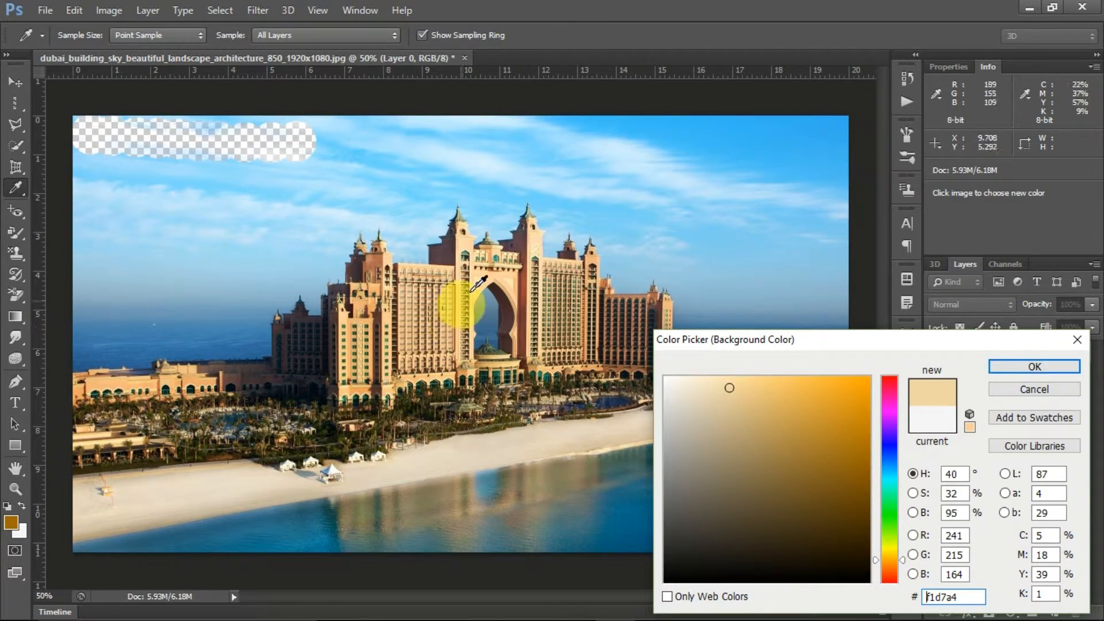
{"action": "left_click", "coordinate": [509, 287]}
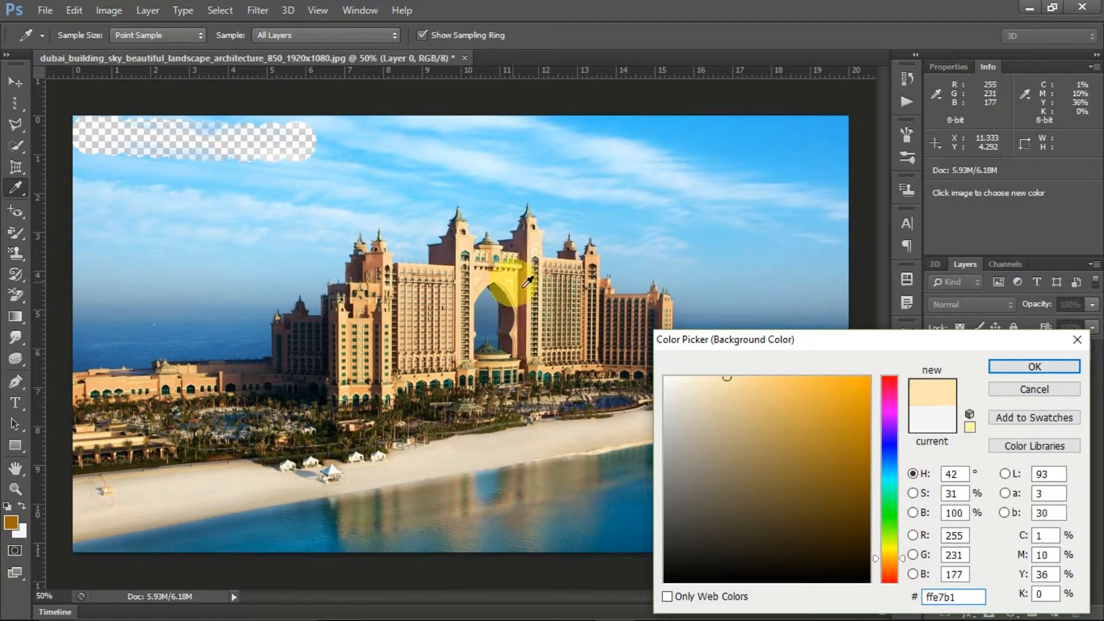
{"action": "left_click", "coordinate": [1018, 365]}
{"action": "key", "text": "e"}
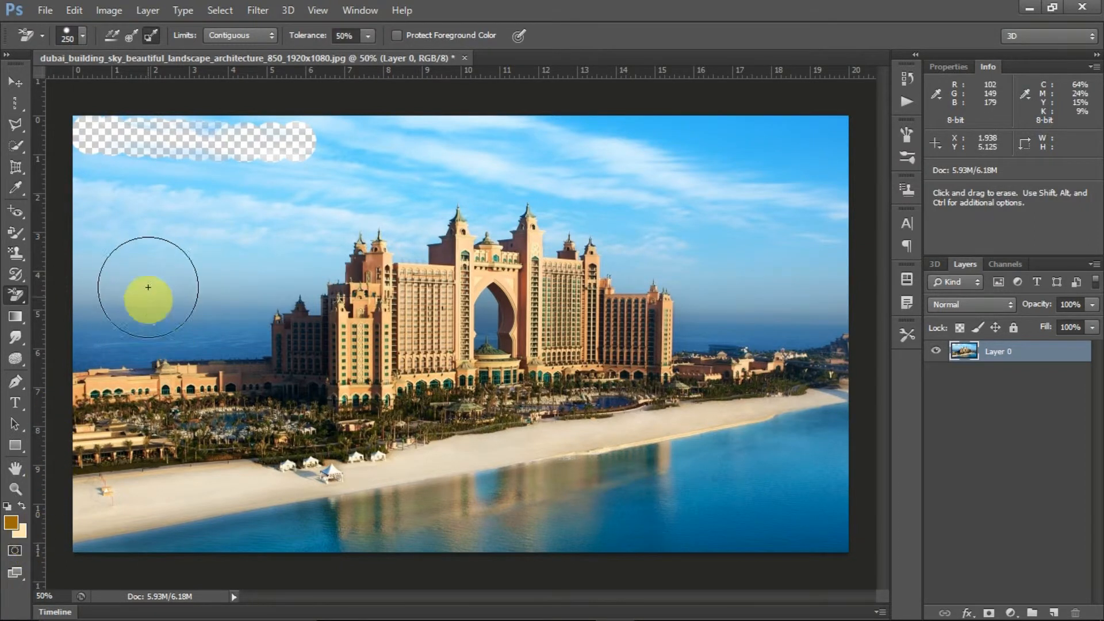
Try erasing the hotel's cream facade by its background swatch colour, undo it, and return the sampling to Continuous.
{"action": "mouse_move", "coordinate": [528, 209]}
{"action": "left_mouse_down"}
{"action": "mouse_move", "coordinate": [478, 304]}
{"action": "mouse_move", "coordinate": [395, 303]}
{"action": "mouse_move", "coordinate": [386, 366]}
{"action": "mouse_move", "coordinate": [491, 325]}
{"action": "mouse_move", "coordinate": [427, 333]}
{"action": "mouse_move", "coordinate": [333, 322]}
{"action": "mouse_move", "coordinate": [396, 269]}
{"action": "mouse_move", "coordinate": [253, 340]}
{"action": "mouse_move", "coordinate": [427, 260]}
{"action": "mouse_move", "coordinate": [603, 271]}
{"action": "mouse_move", "coordinate": [667, 349]}
{"action": "mouse_move", "coordinate": [555, 320]}
{"action": "mouse_move", "coordinate": [521, 273]}
{"action": "left_mouse_up"}
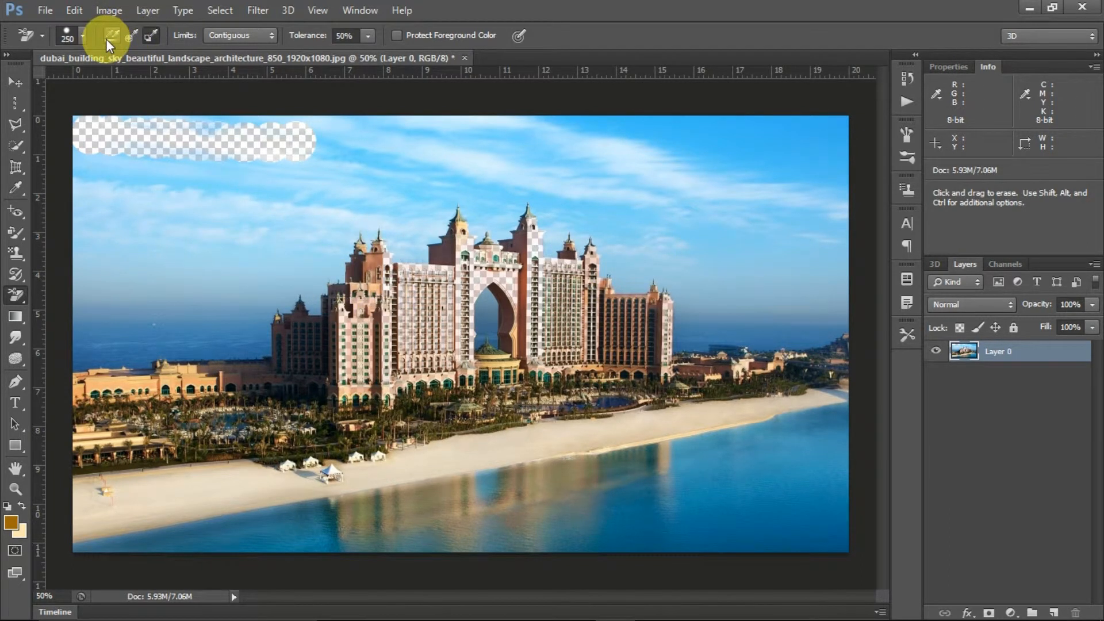
{"action": "key", "text": "ctrl+z"}
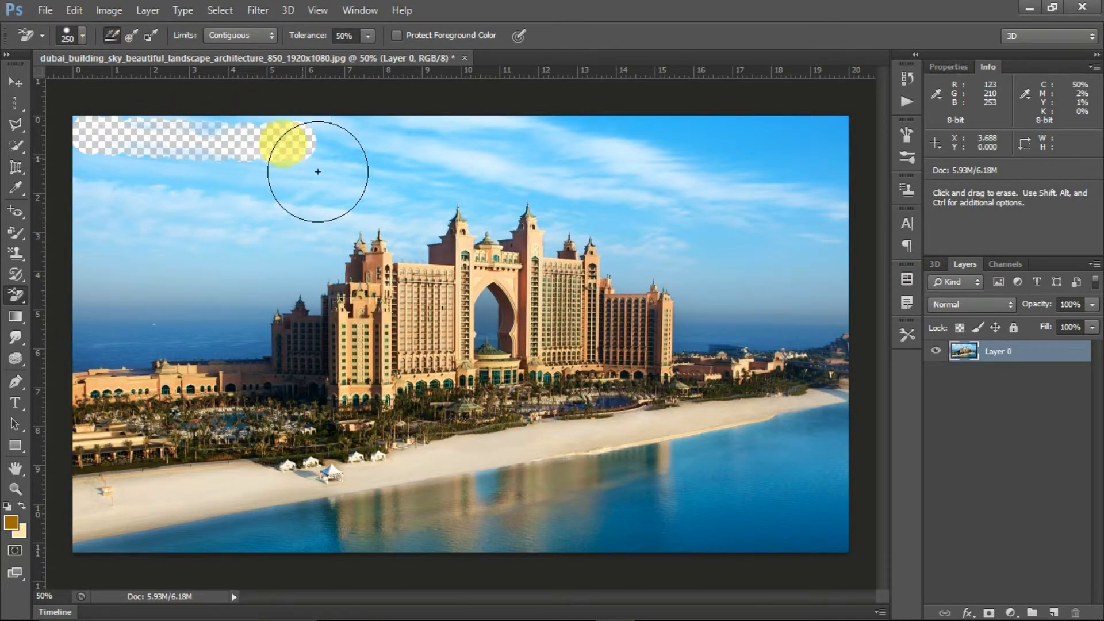
Review the Limits options, try a Contiguous erase of the sky between the two central towers, and undo it.
{"action": "left_click", "coordinate": [243, 42]}
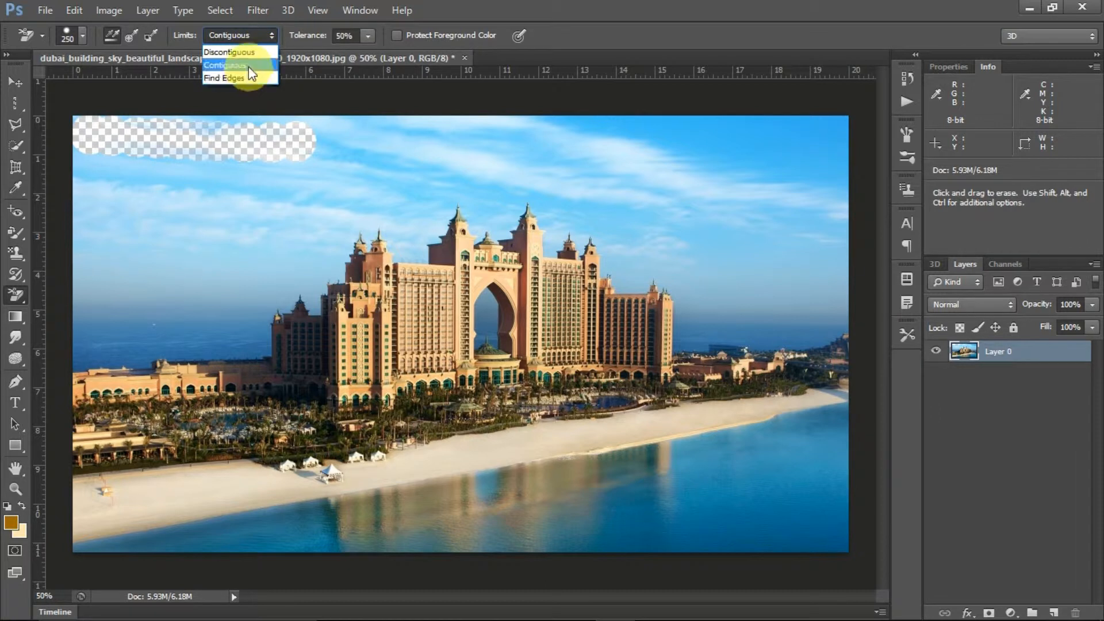
{"action": "left_click", "coordinate": [597, 7]}
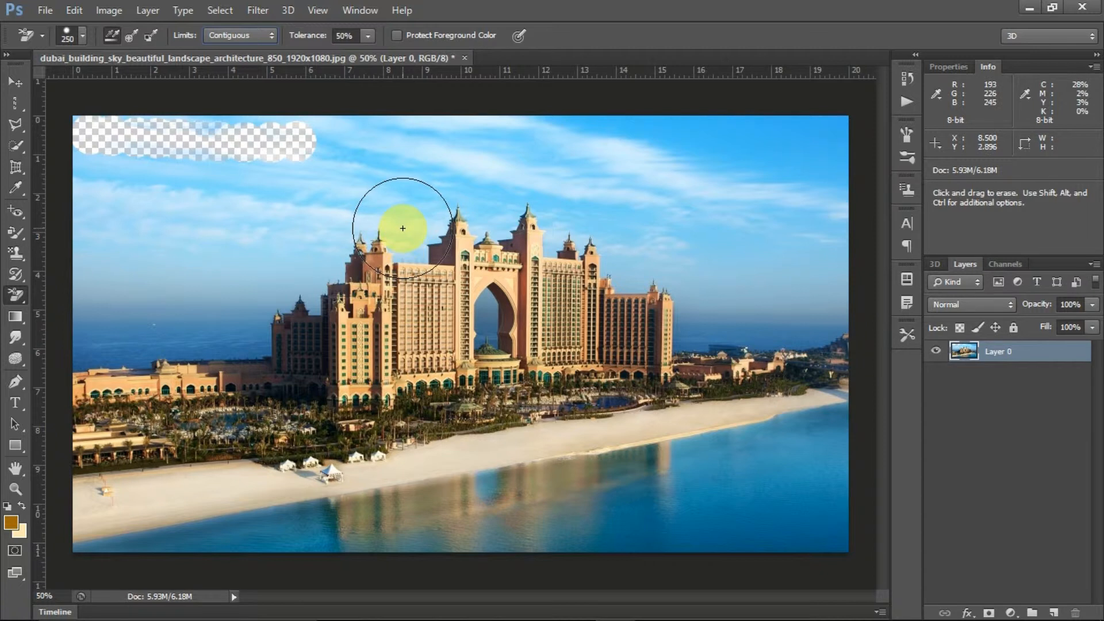
{"action": "left_click", "coordinate": [492, 216]}
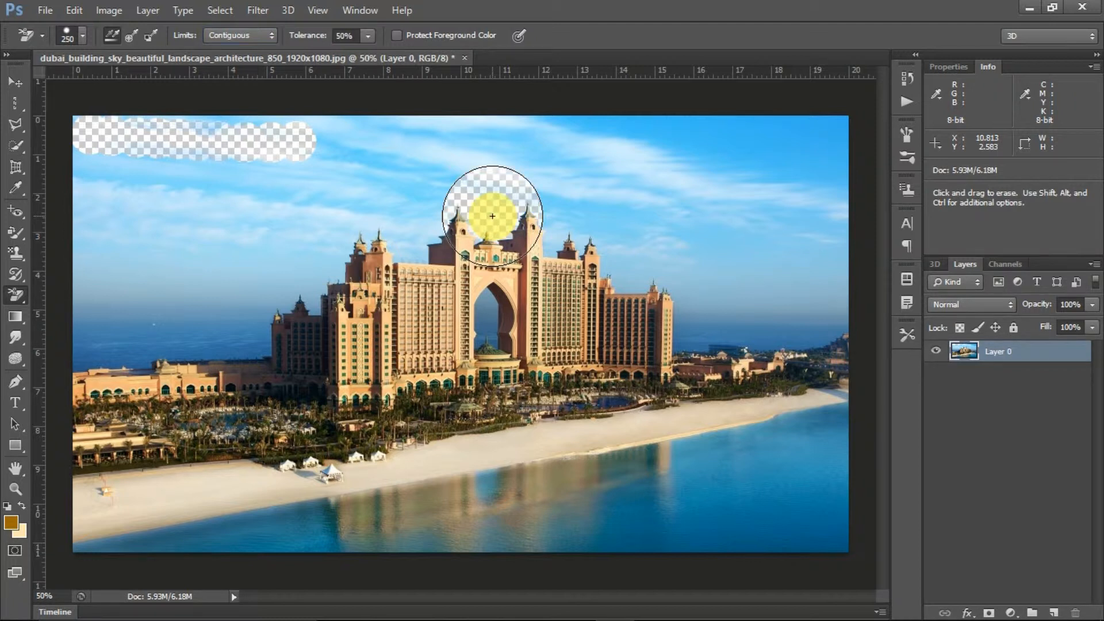
{"action": "mouse_move", "coordinate": [492, 215]}
{"action": "left_mouse_down"}
{"action": "mouse_move", "coordinate": [486, 197]}
{"action": "mouse_move", "coordinate": [493, 254]}
{"action": "mouse_move", "coordinate": [505, 197]}
{"action": "mouse_move", "coordinate": [501, 208]}
{"action": "mouse_move", "coordinate": [493, 200]}
{"action": "mouse_move", "coordinate": [496, 261]}
{"action": "mouse_move", "coordinate": [486, 214]}
{"action": "mouse_move", "coordinate": [525, 308]}
{"action": "mouse_move", "coordinate": [493, 316]}
{"action": "mouse_move", "coordinate": [502, 276]}
{"action": "left_mouse_up"}
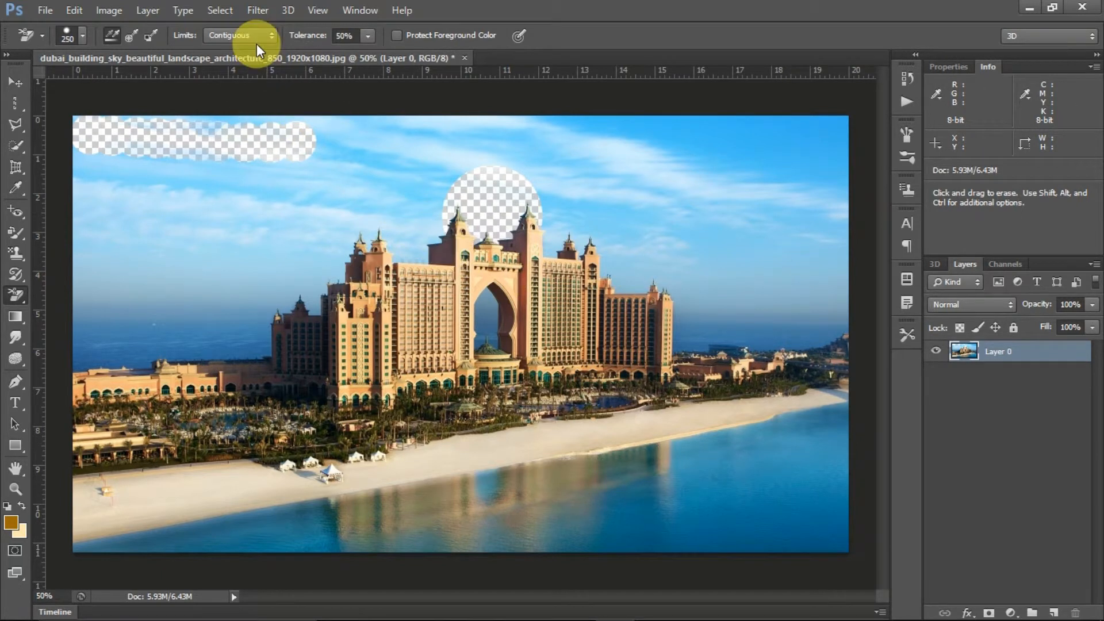
{"action": "key", "text": "ctrl+z"}
Set Limits to Discontiguous, try erasing the sky between the central towers and the view inside the arch, and undo both.
{"action": "left_click", "coordinate": [242, 35]}
{"action": "left_click", "coordinate": [238, 45]}
{"action": "left_click_drag", "start_coordinate": [486, 223], "coordinate": [489, 217]}
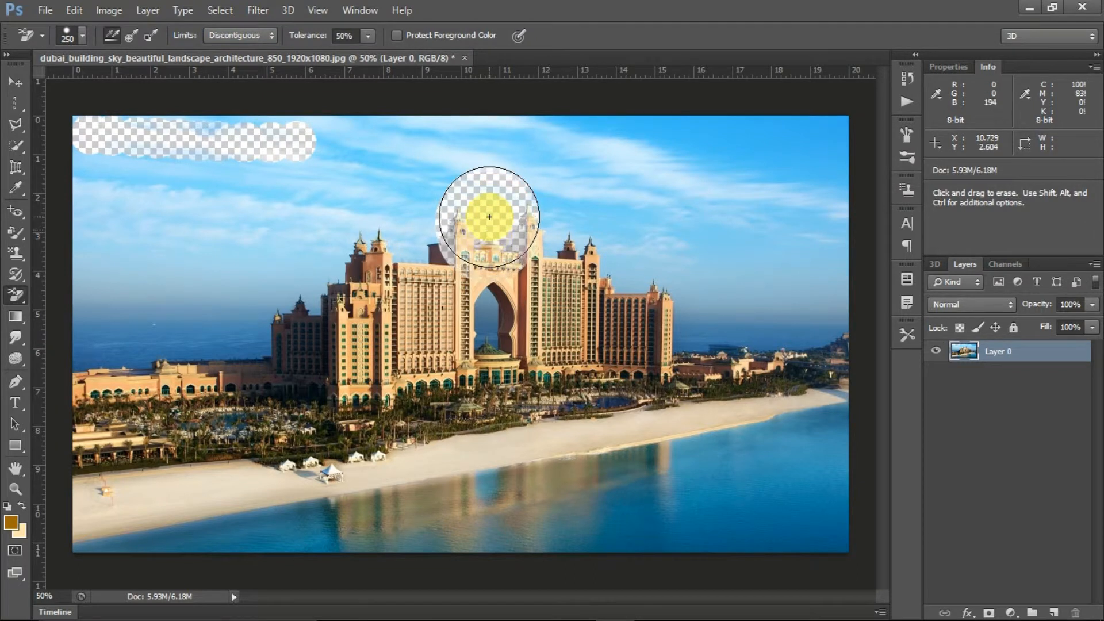
{"action": "key", "text": "ctrl+z"}
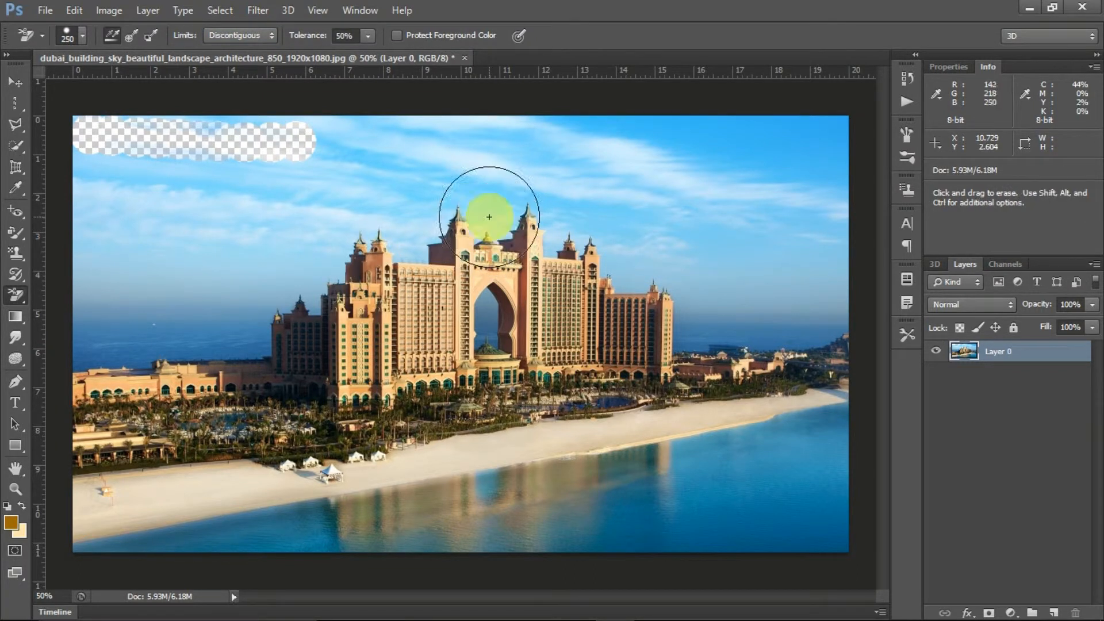
{"action": "left_click", "coordinate": [486, 337]}
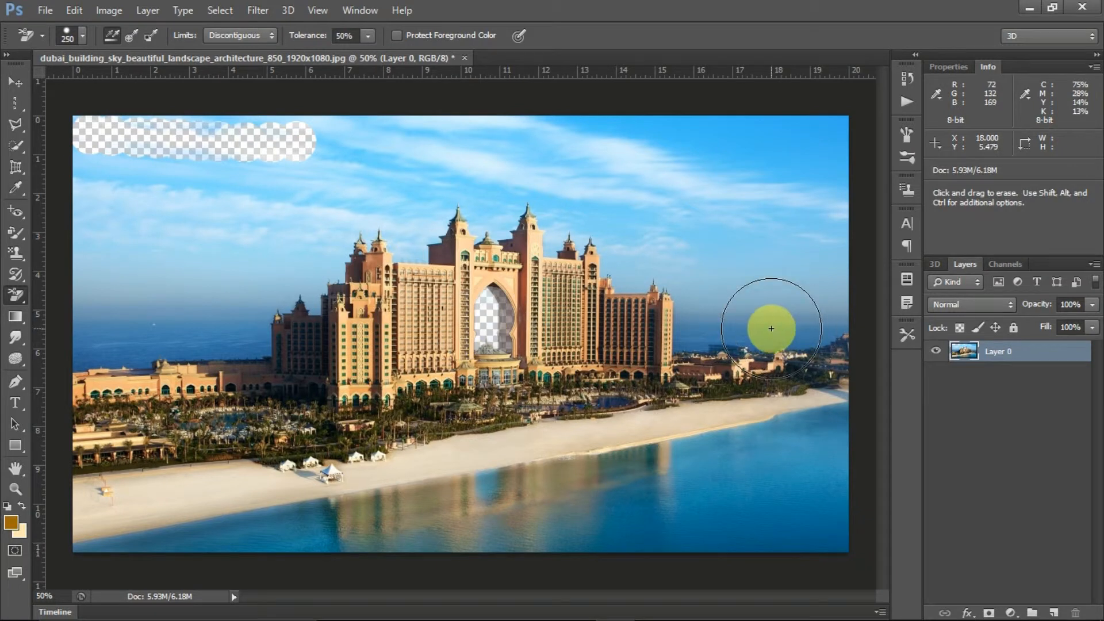
{"action": "key", "text": "ctrl+z"}
Switch the eraser's Limits to Contiguous and back to Discontiguous.
{"action": "left_click", "coordinate": [245, 35]}
{"action": "left_click", "coordinate": [255, 60]}
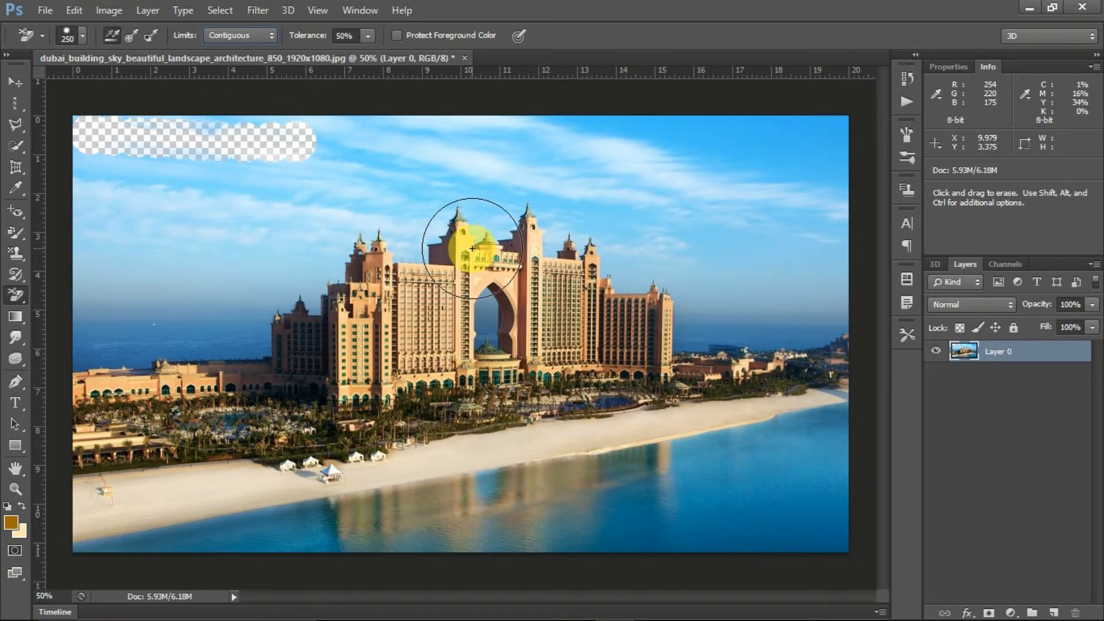
{"action": "left_click", "coordinate": [248, 38]}
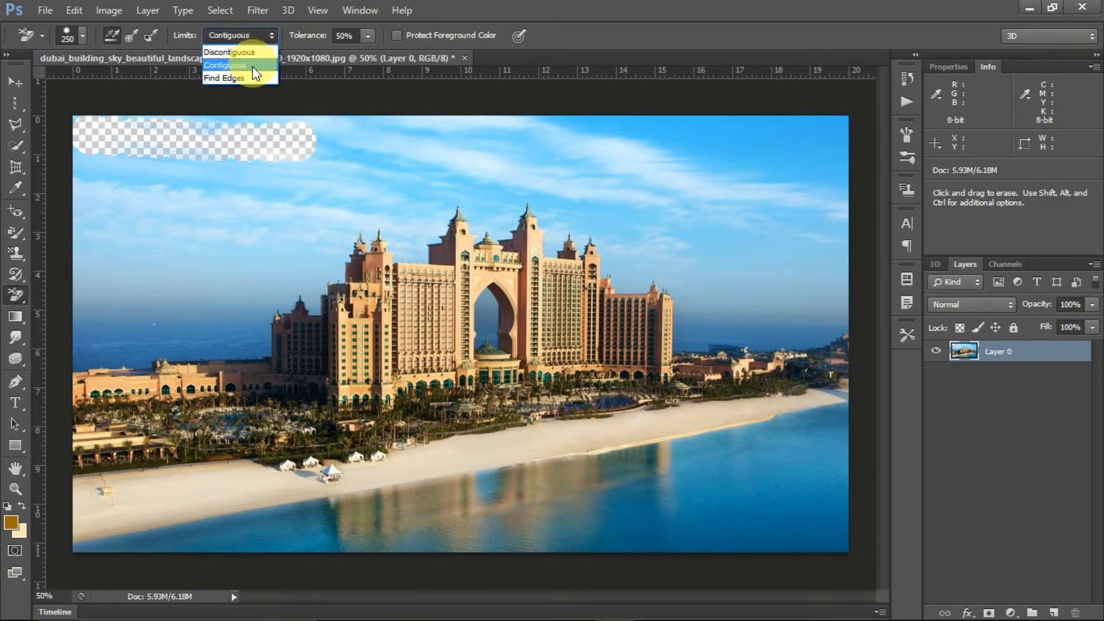
{"action": "left_click", "coordinate": [254, 54]}
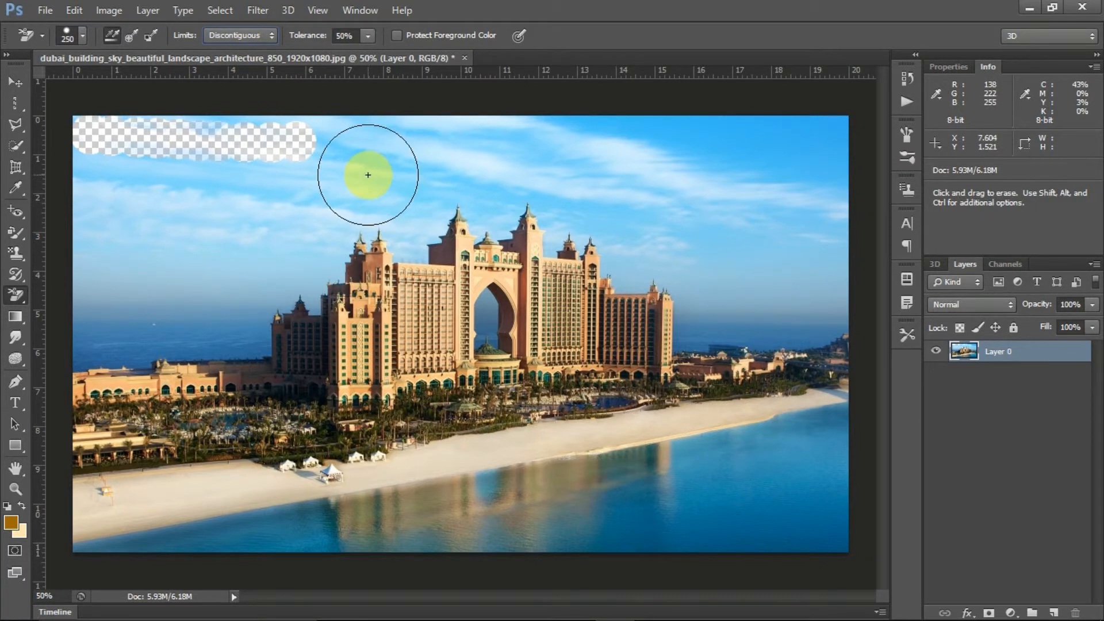
Open the red flag image 1 (2) from the Photoshop related photos folder.
{"action": "left_click", "coordinate": [43, 10]}
{"action": "left_click", "coordinate": [72, 37]}
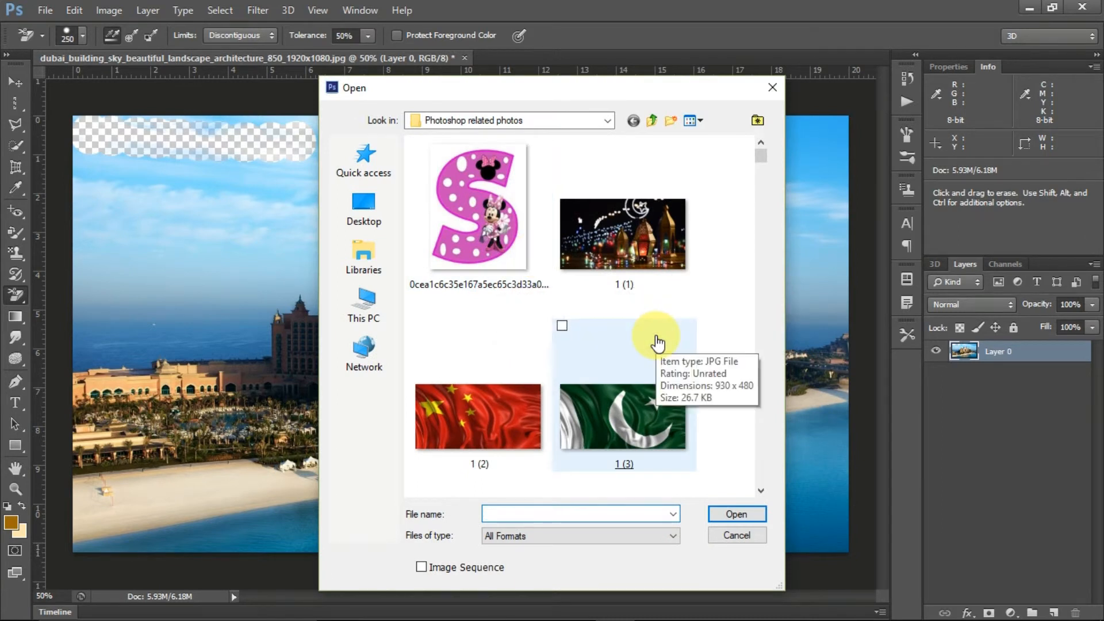
{"action": "double_click", "coordinate": [488, 429]}
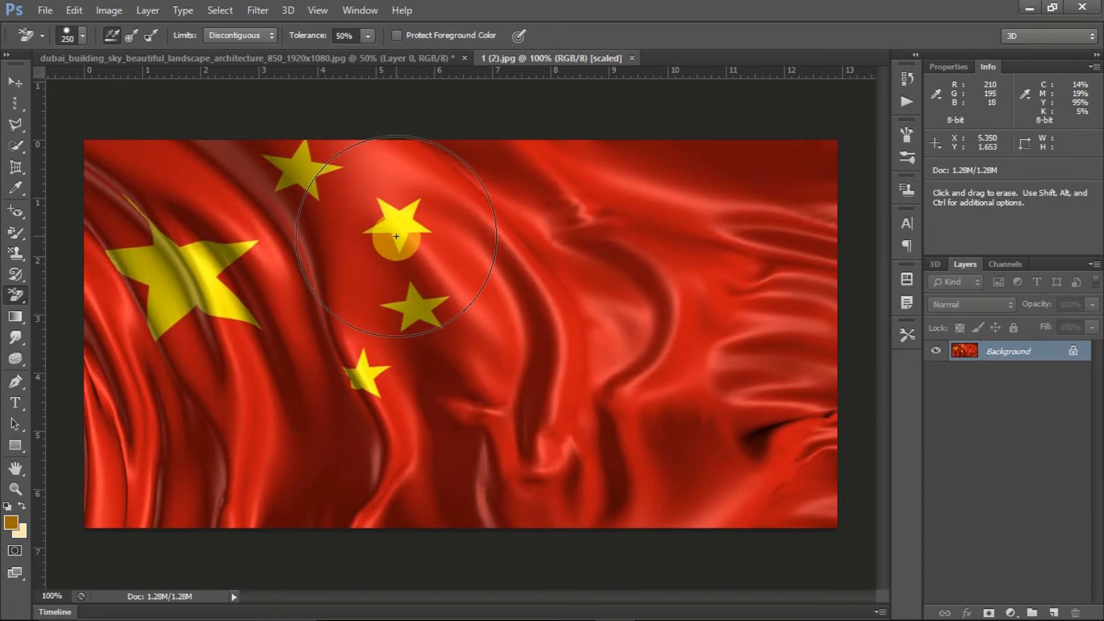
Reduce the Background Eraser to size 70 to fit one small star, and set Limits to Contiguous.
{"action": "key", "text": "bracketleft"}
{"action": "key", "text": "bracketleft"}
{"action": "key", "text": "bracketleft"}
{"action": "key", "text": "bracketleft"}
{"action": "key", "text": "bracketleft"}
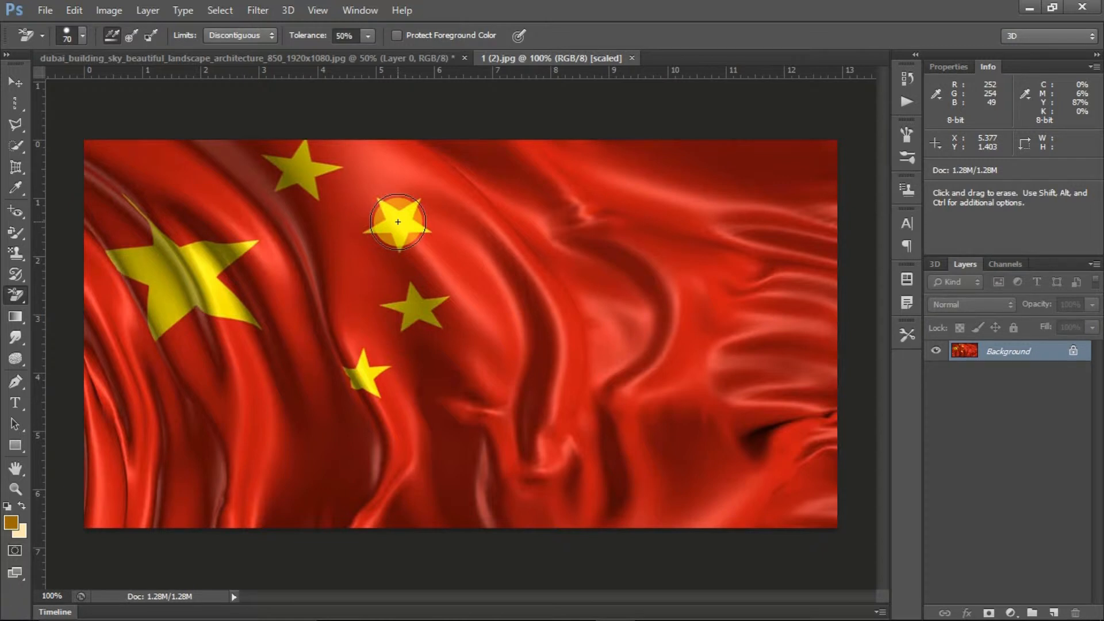
{"action": "left_click", "coordinate": [236, 35]}
{"action": "left_click", "coordinate": [230, 50]}
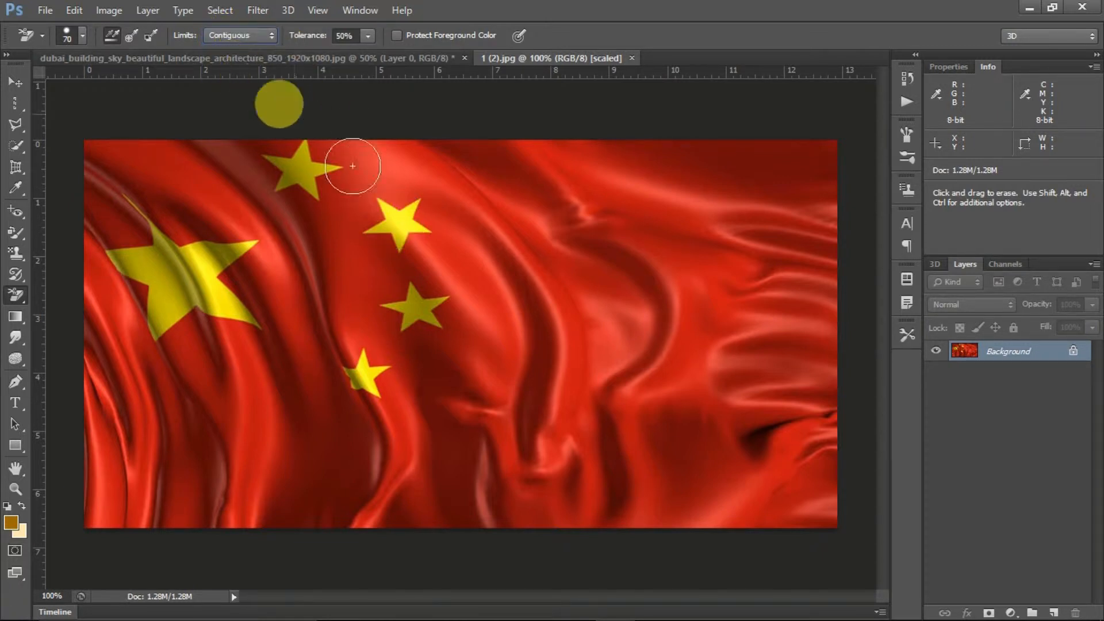
Enlarge the Background Eraser's size to 162 px and further to 285 px so that it spans several stars.
{"action": "left_click", "coordinate": [77, 39]}
{"action": "left_click_drag", "start_coordinate": [78, 81], "coordinate": [126, 86]}
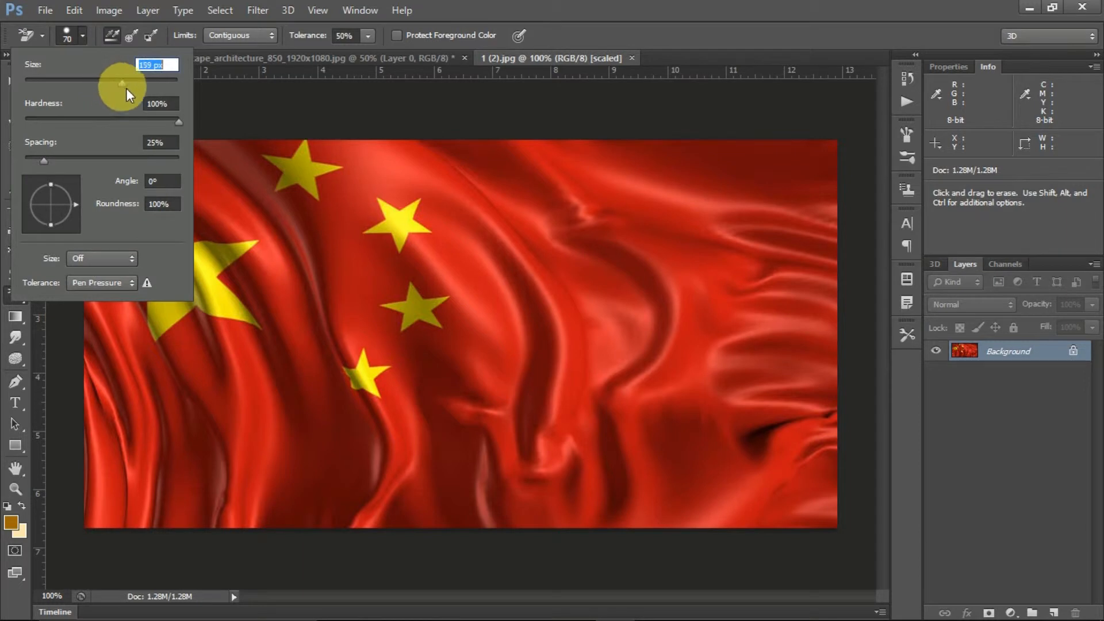
{"action": "left_click", "coordinate": [584, 7]}
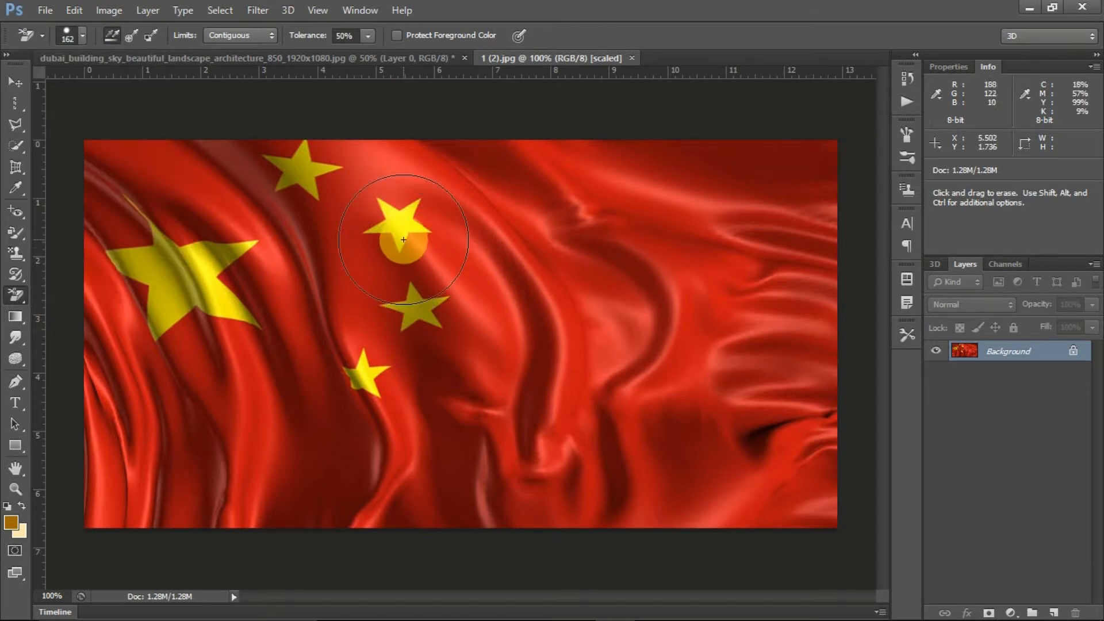
{"action": "left_click", "coordinate": [83, 38]}
{"action": "left_click", "coordinate": [147, 81]}
{"action": "left_click", "coordinate": [549, 2]}
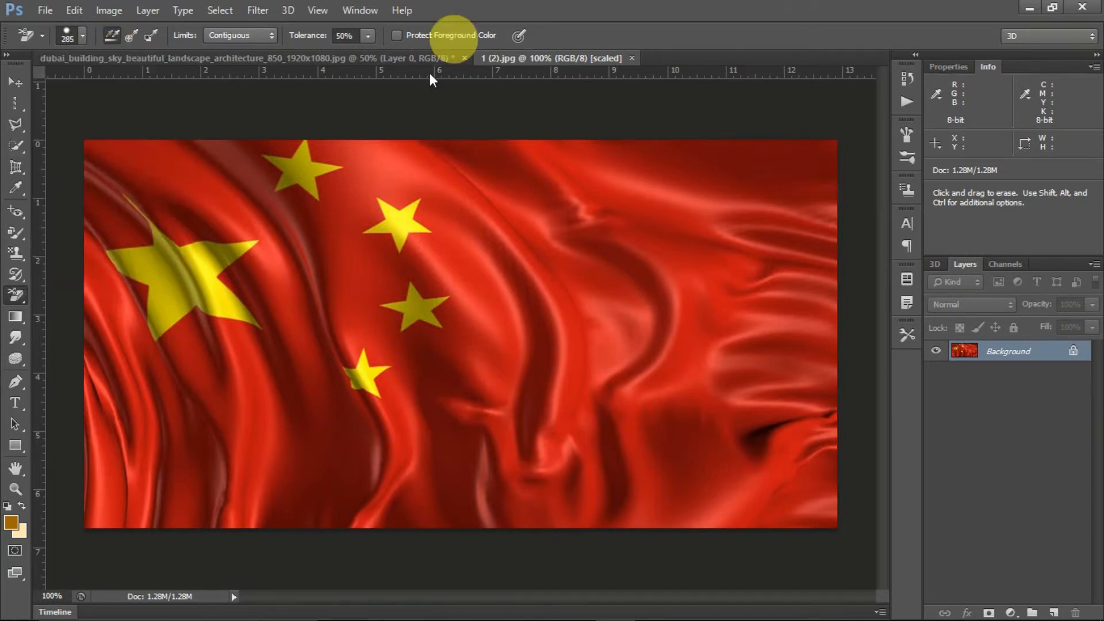
Test-erase the bright small star with Limits at Contiguous and at Discontiguous, restoring the flag after each try.
{"action": "left_click", "coordinate": [396, 225]}
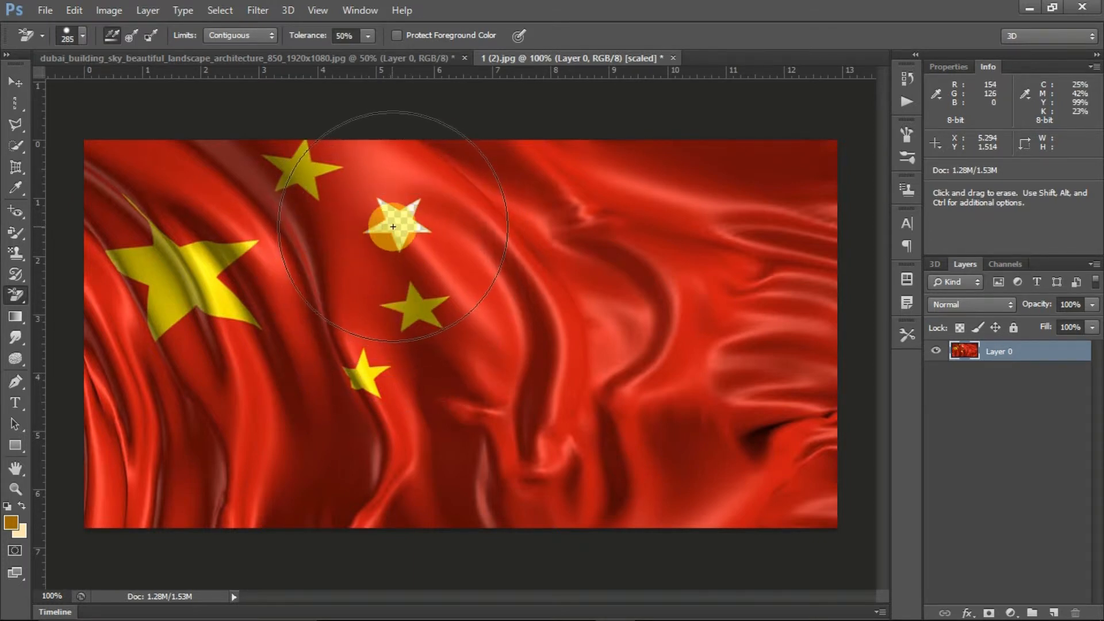
{"action": "key", "text": "F12"}
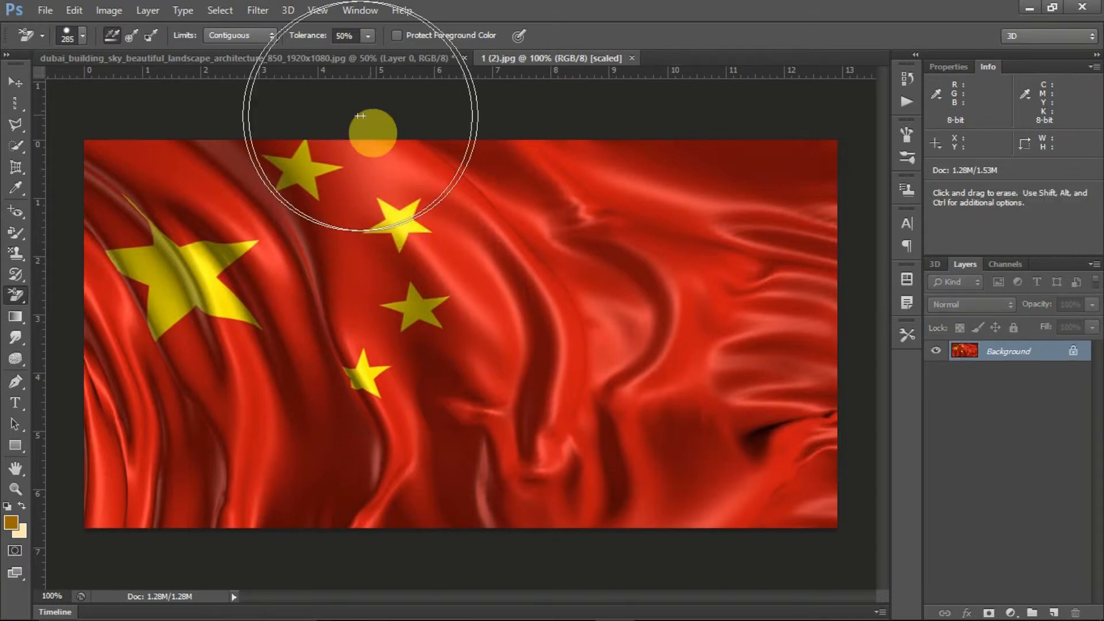
{"action": "left_click", "coordinate": [255, 34]}
{"action": "left_click", "coordinate": [249, 51]}
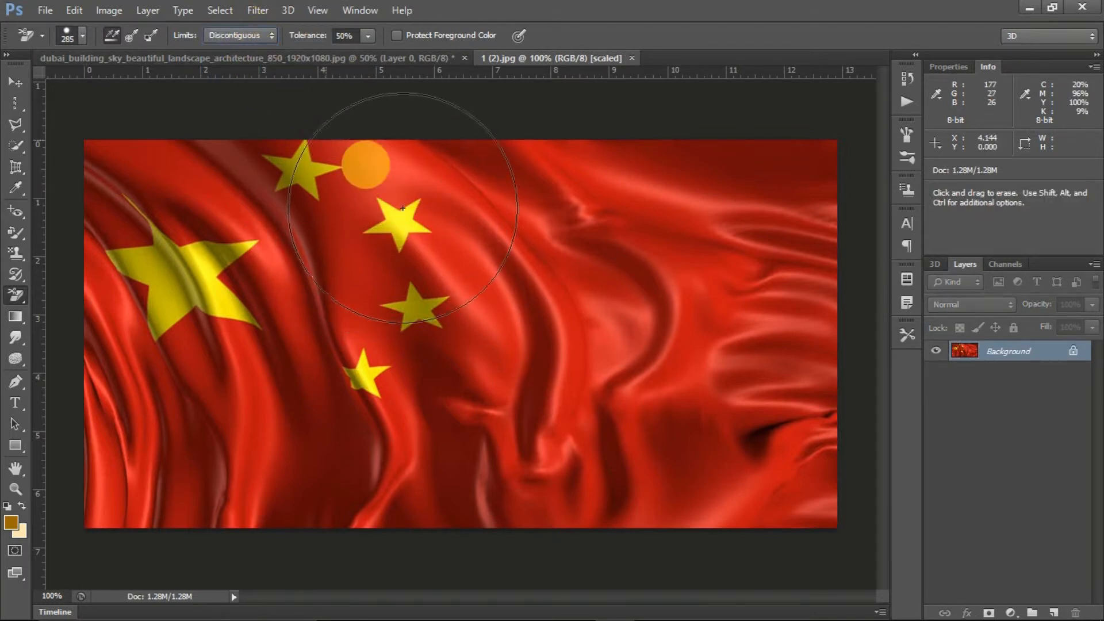
{"action": "left_click", "coordinate": [401, 226]}
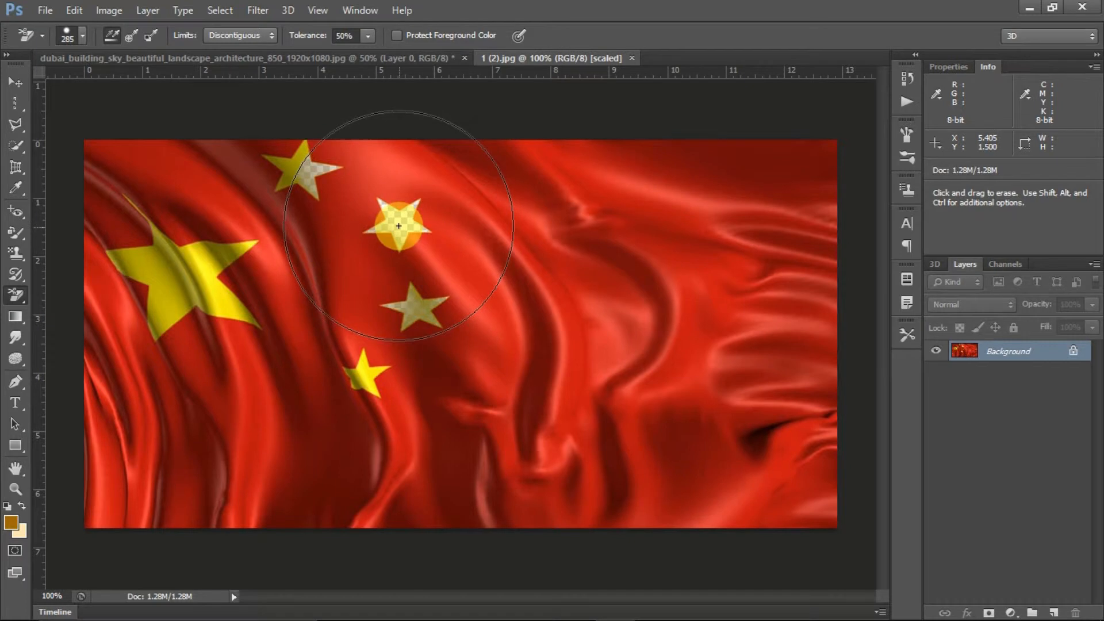
{"action": "left_click", "coordinate": [388, 218]}
{"action": "mouse_move", "coordinate": [388, 219]}
{"action": "left_mouse_down"}
{"action": "mouse_move", "coordinate": [370, 222]}
{"action": "mouse_move", "coordinate": [479, 220]}
{"action": "left_mouse_up"}
{"action": "key", "text": "ctrl+z"}
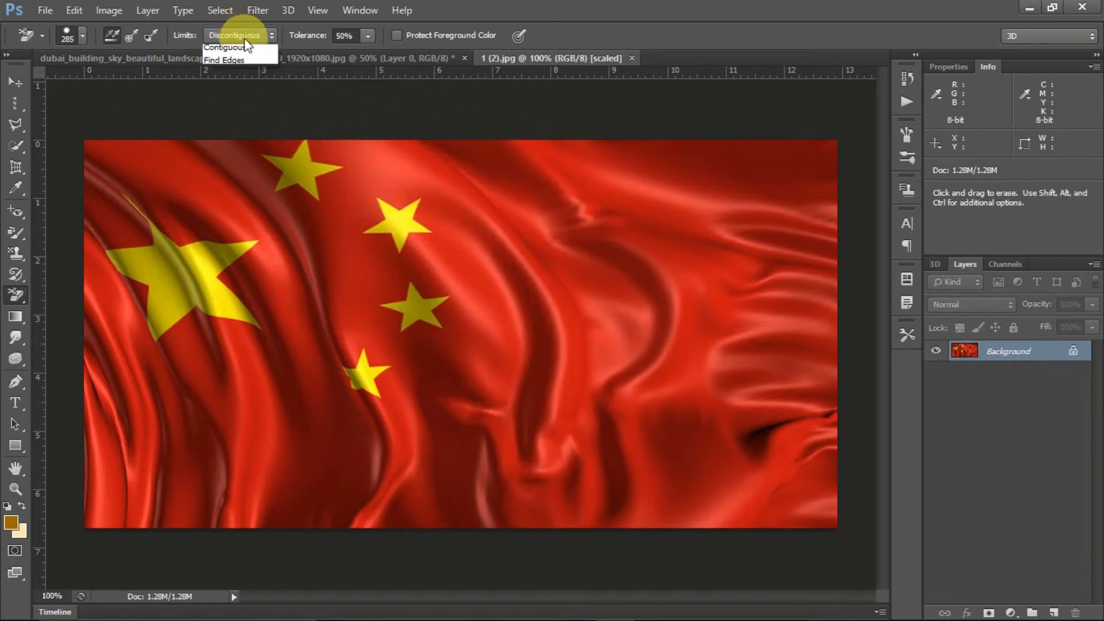
Set the Background Eraser's Limits to Find Edges, test-erase the bright small star and undo the erasure.
{"action": "left_click", "coordinate": [241, 78]}
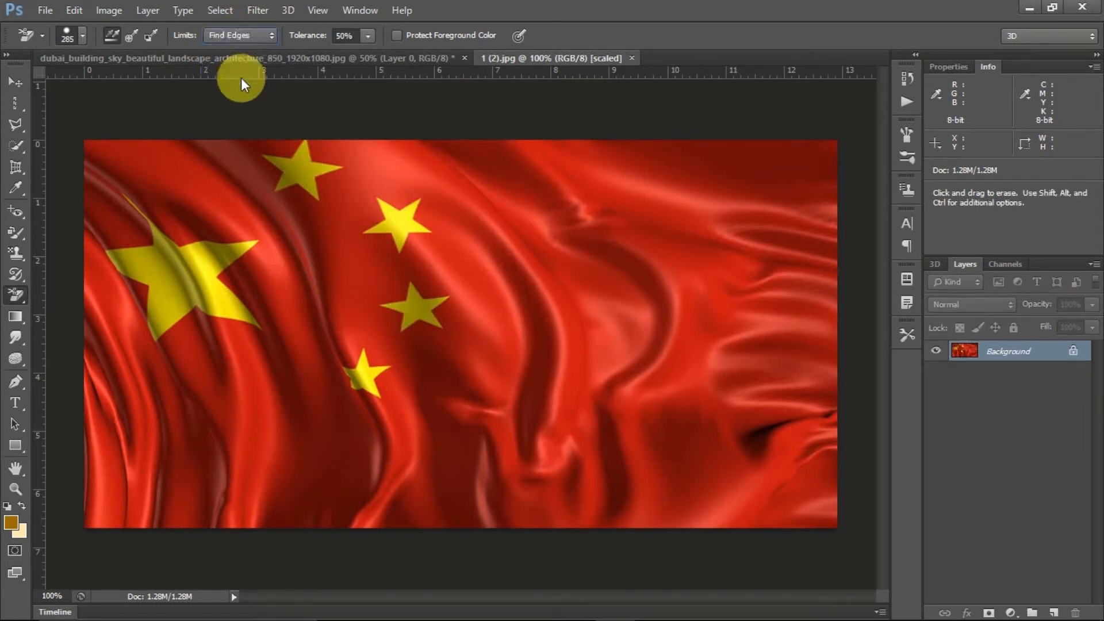
{"action": "left_click", "coordinate": [394, 223]}
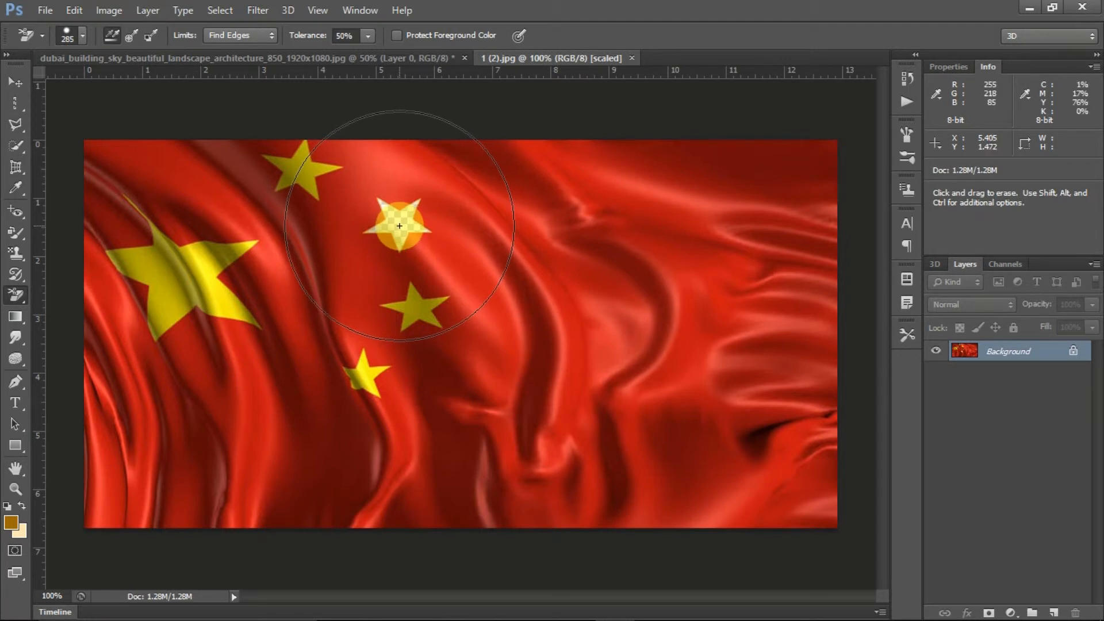
{"action": "key", "text": "ctrl+z"}
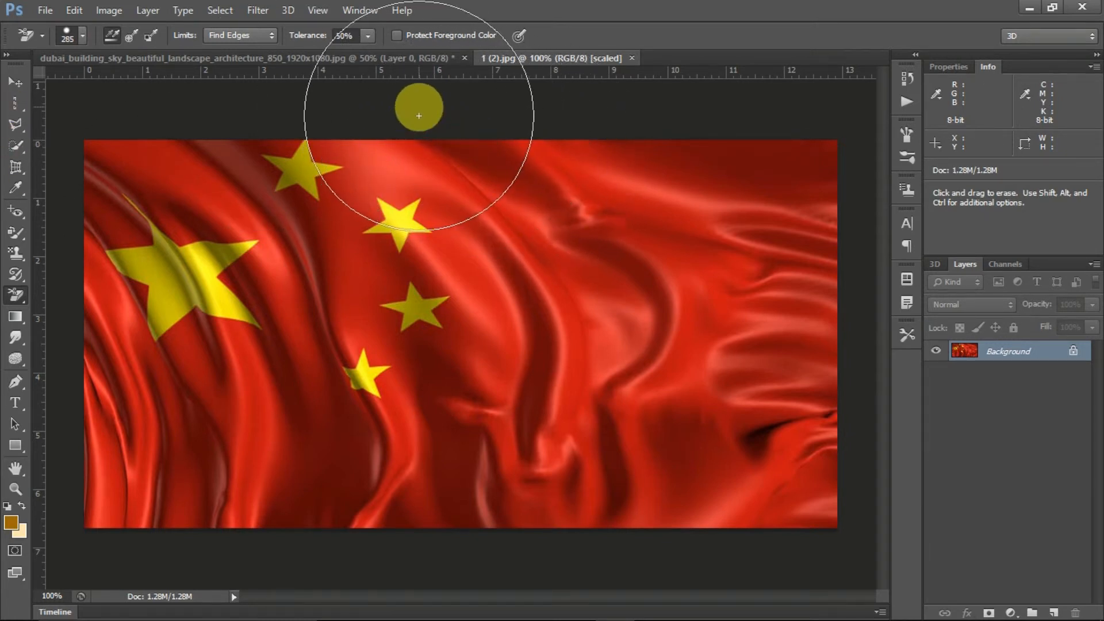
Raise the Background Eraser's tolerance to 100%, test-erase the bright small star and undo the erasure.
{"action": "left_click", "coordinate": [367, 40]}
{"action": "left_click_drag", "start_coordinate": [368, 56], "coordinate": [417, 54]}
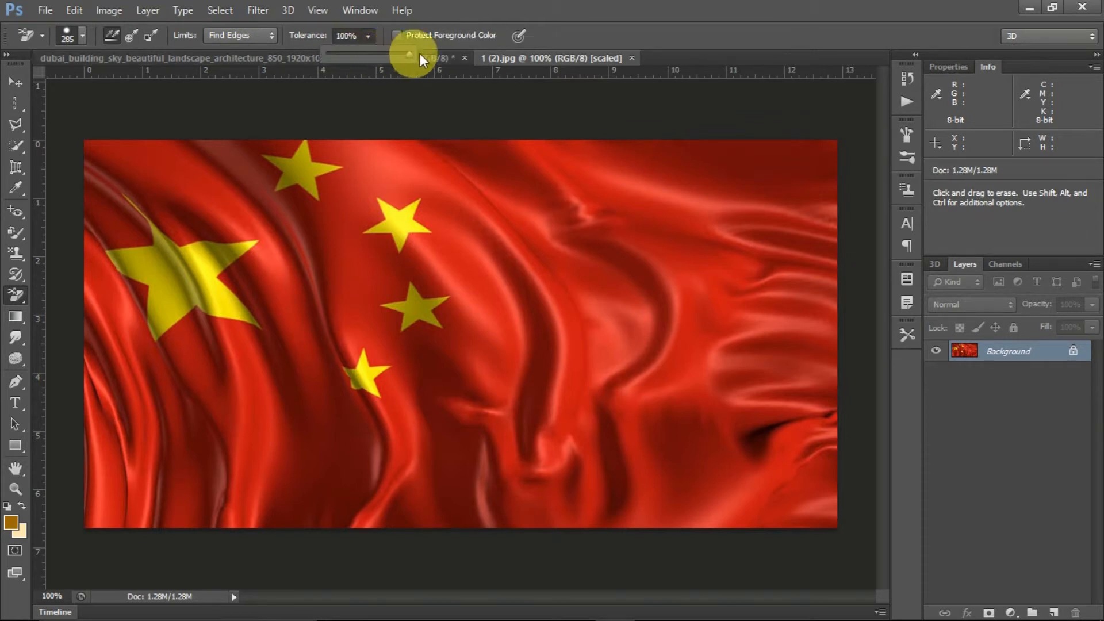
{"action": "left_click", "coordinate": [396, 225]}
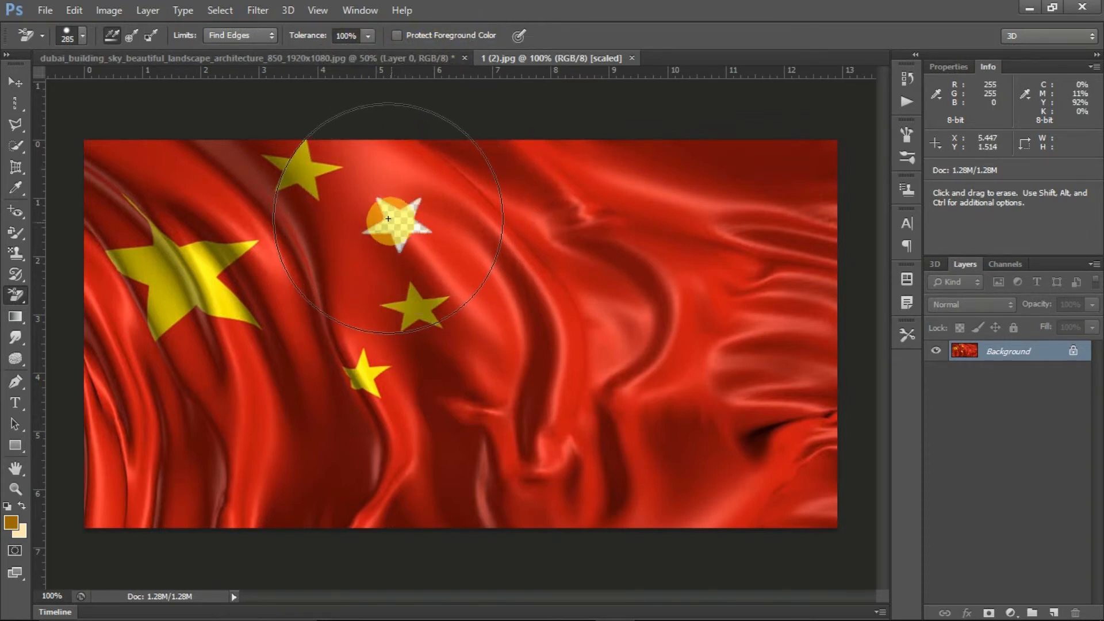
{"action": "key", "text": "v"}
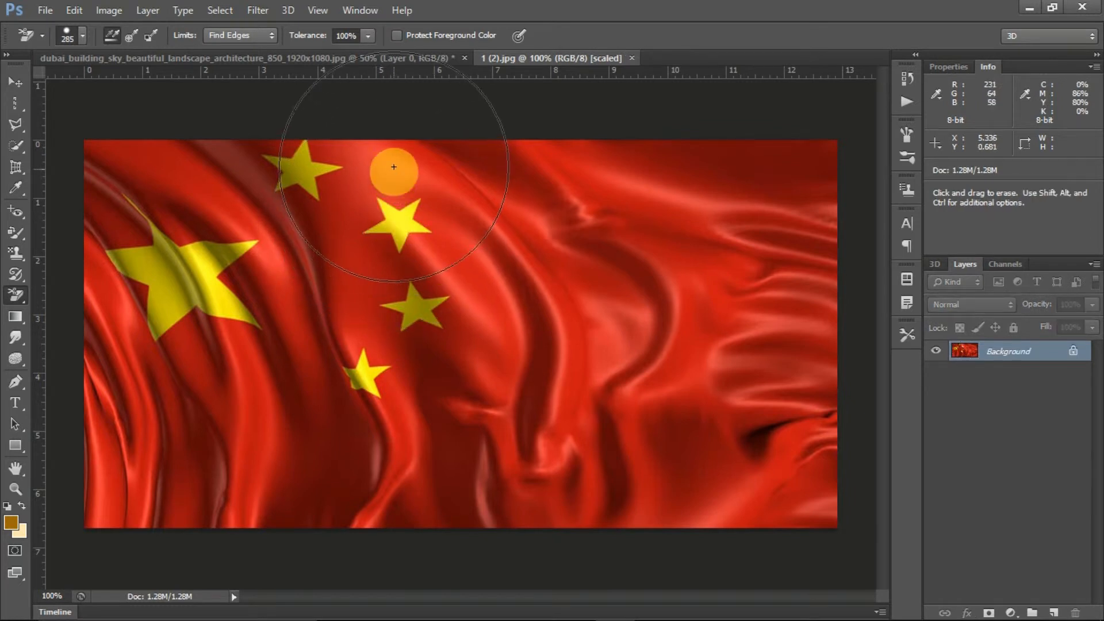
Lower the Background Eraser's tolerance to 51%.
{"action": "left_click", "coordinate": [368, 35]}
{"action": "left_click", "coordinate": [328, 53]}
{"action": "left_click", "coordinate": [423, 6]}
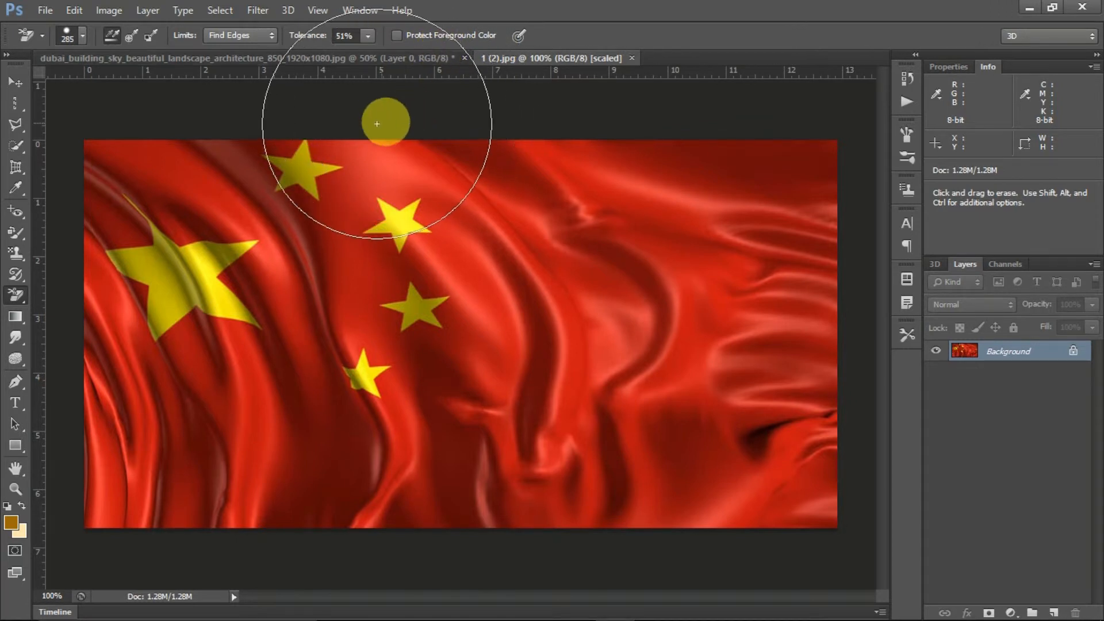
Set the foreground color to red bd140f, sampled from the cloth below the large star, and return to the Background Eraser.
{"action": "left_click", "coordinate": [10, 522]}
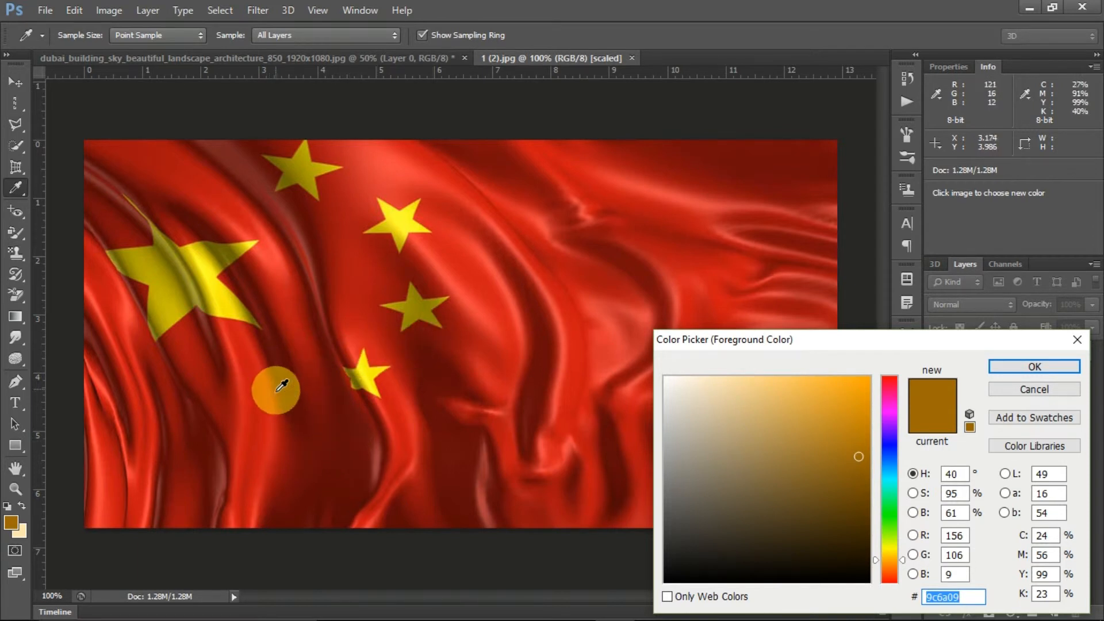
{"action": "left_click", "coordinate": [294, 174]}
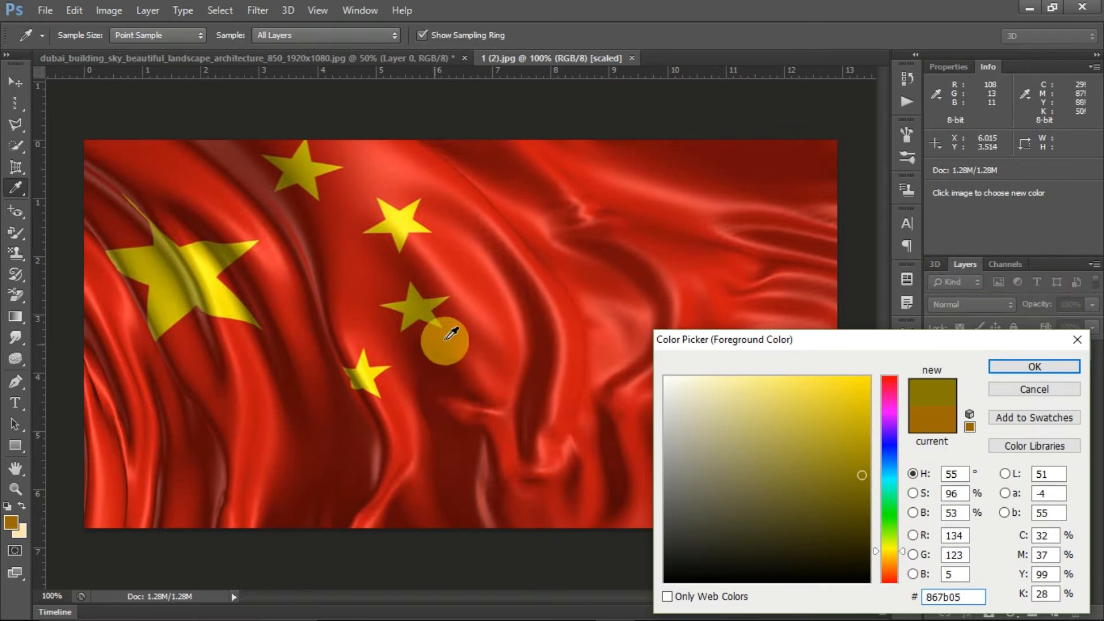
{"action": "left_click", "coordinate": [264, 400]}
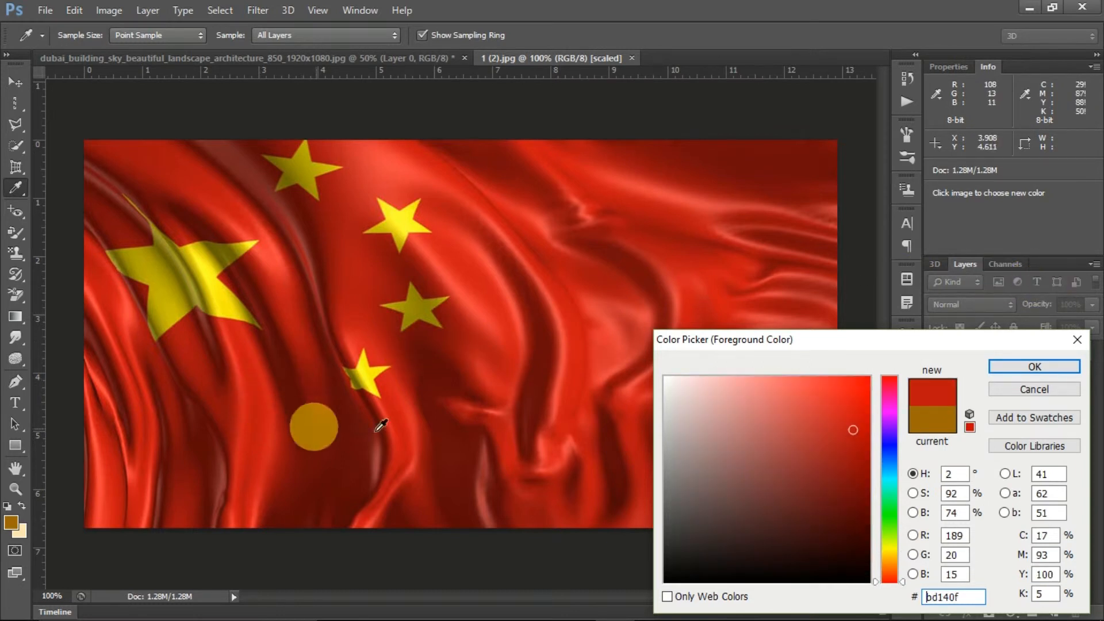
{"action": "left_click", "coordinate": [1026, 366]}
{"action": "key", "text": "e"}
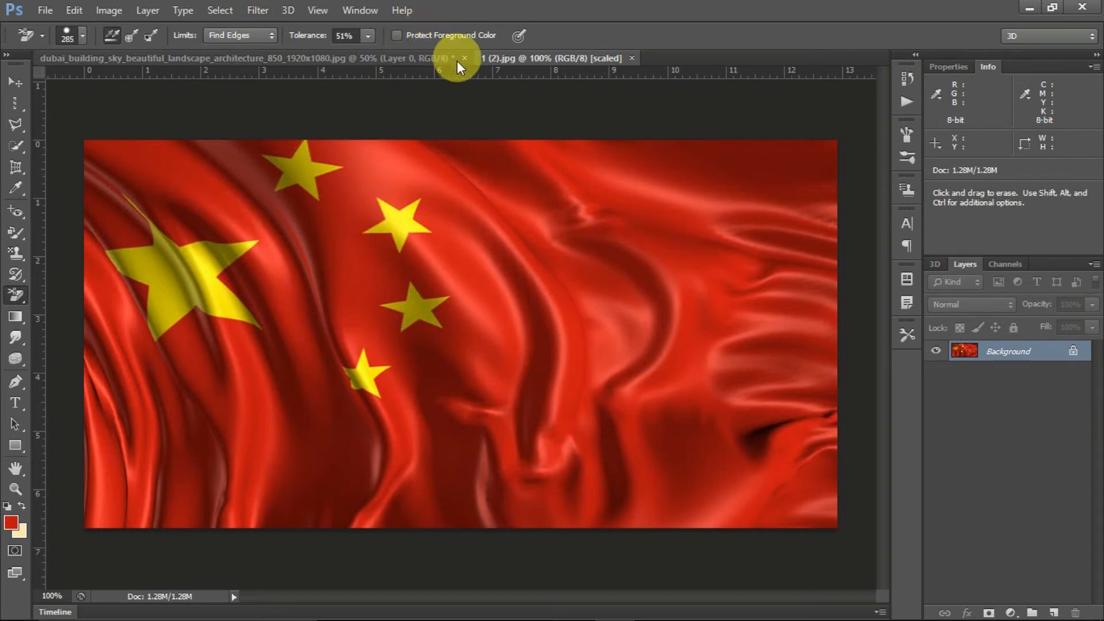
Erase broad areas of the red cloth across the flag with Protect Foreground Color off, and revert the image.
{"action": "mouse_move", "coordinate": [286, 439]}
{"action": "left_mouse_down"}
{"action": "mouse_move", "coordinate": [248, 408]}
{"action": "mouse_move", "coordinate": [734, 361]}
{"action": "mouse_move", "coordinate": [635, 227]}
{"action": "mouse_move", "coordinate": [647, 376]}
{"action": "mouse_move", "coordinate": [384, 448]}
{"action": "mouse_move", "coordinate": [157, 445]}
{"action": "left_mouse_up"}
{"action": "key", "text": "ctrl"}
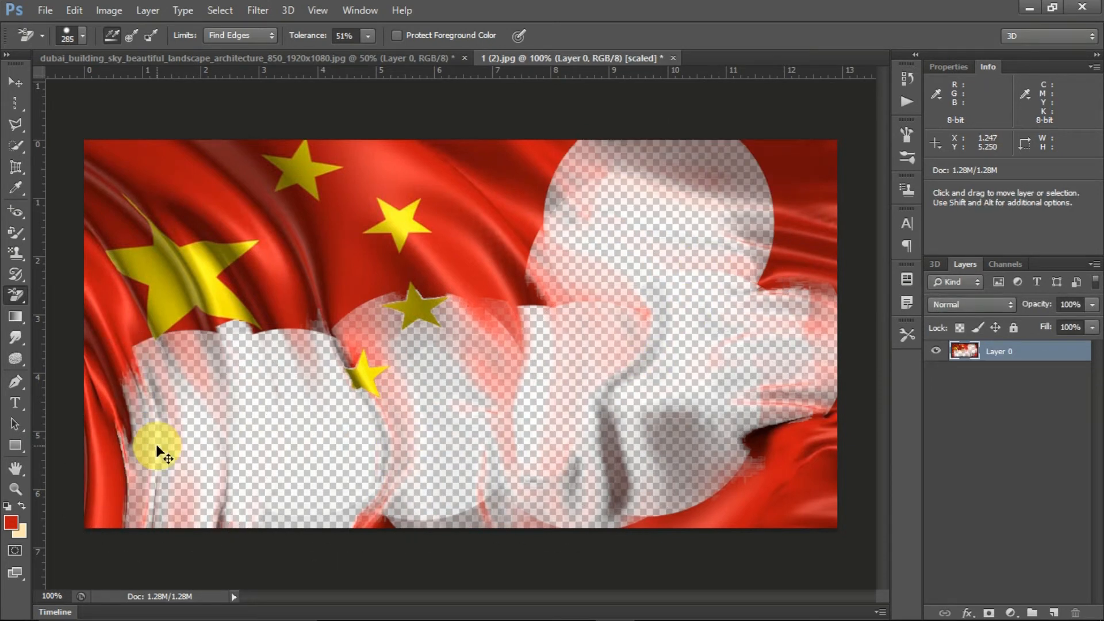
{"action": "key", "text": "F12"}
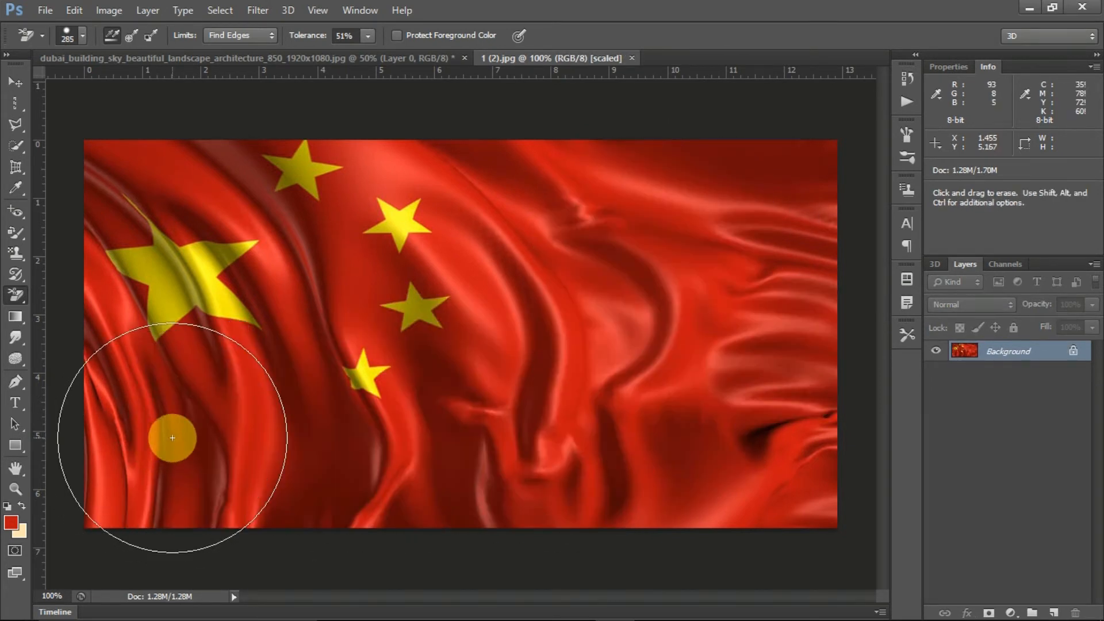
Enable Protect Foreground Color and try erasing the red cloth below the large star and in the middle of the flag.
{"action": "left_click", "coordinate": [396, 36]}
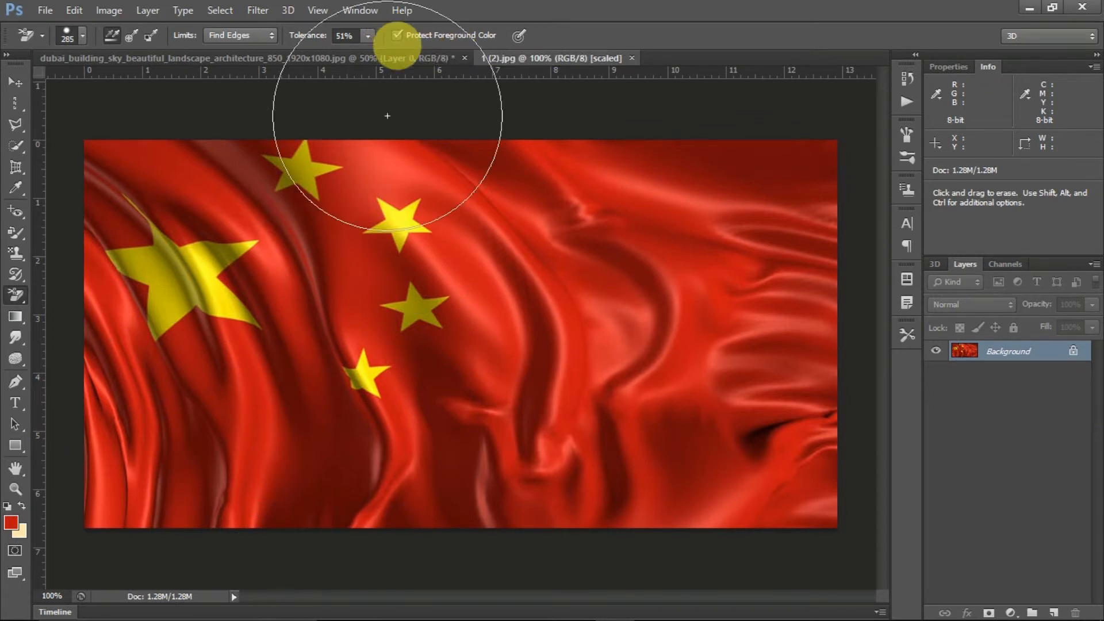
{"action": "mouse_move", "coordinate": [290, 287]}
{"action": "left_mouse_down"}
{"action": "mouse_move", "coordinate": [234, 394]}
{"action": "mouse_move", "coordinate": [267, 459]}
{"action": "left_mouse_up"}
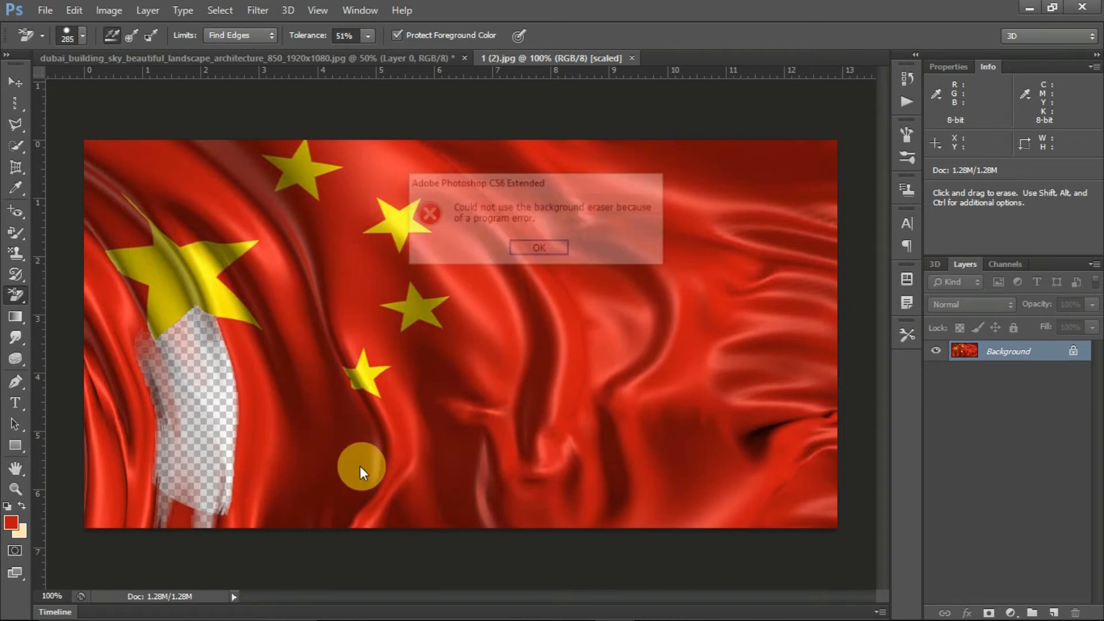
{"action": "left_click", "coordinate": [540, 247]}
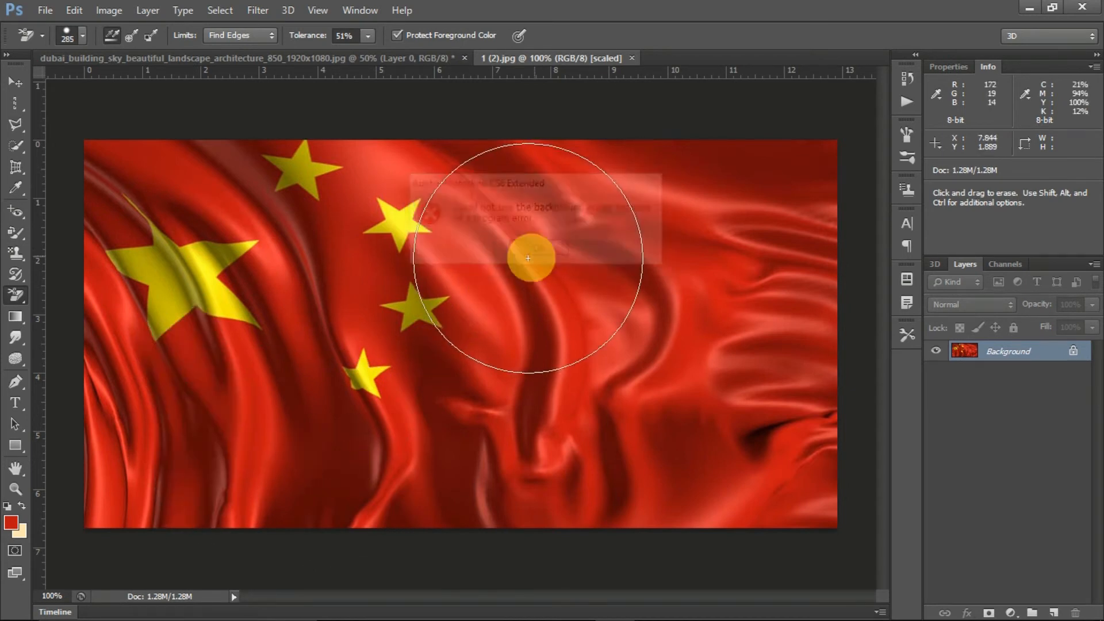
{"action": "left_click_drag", "start_coordinate": [254, 486], "coordinate": [253, 410]}
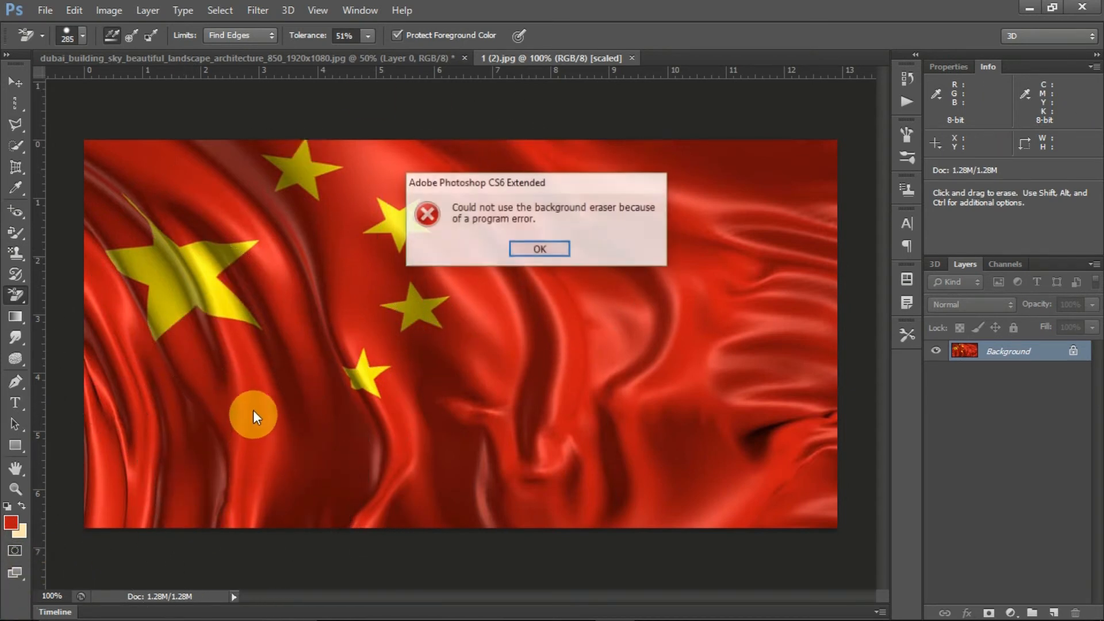
{"action": "left_click", "coordinate": [541, 250]}
{"action": "mouse_move", "coordinate": [566, 414]}
{"action": "left_mouse_down"}
{"action": "mouse_move", "coordinate": [565, 389]}
{"action": "mouse_move", "coordinate": [506, 316]}
{"action": "mouse_move", "coordinate": [690, 189]}
{"action": "mouse_move", "coordinate": [772, 301]}
{"action": "left_mouse_up"}
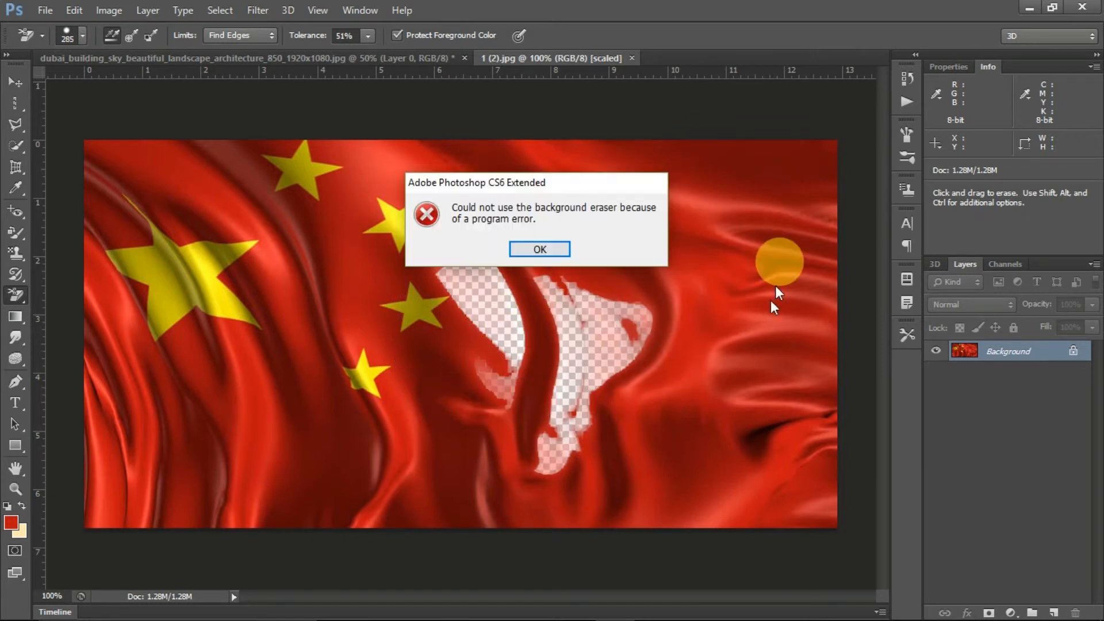
{"action": "left_click", "coordinate": [539, 250]}
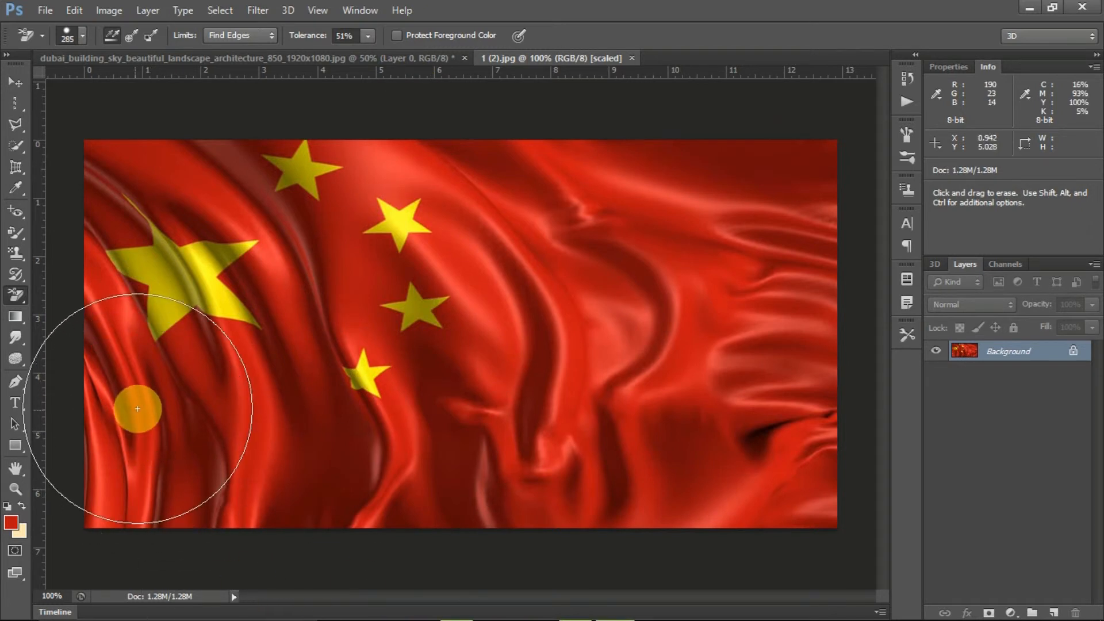
Switch to the Magic Eraser tool, show the Magic Wand beside the Quick Selection tool for comparison, and return to the Magic Eraser.
{"action": "left_click", "coordinate": [17, 296]}
{"action": "left_click_drag", "start_coordinate": [20, 298], "coordinate": [112, 323]}
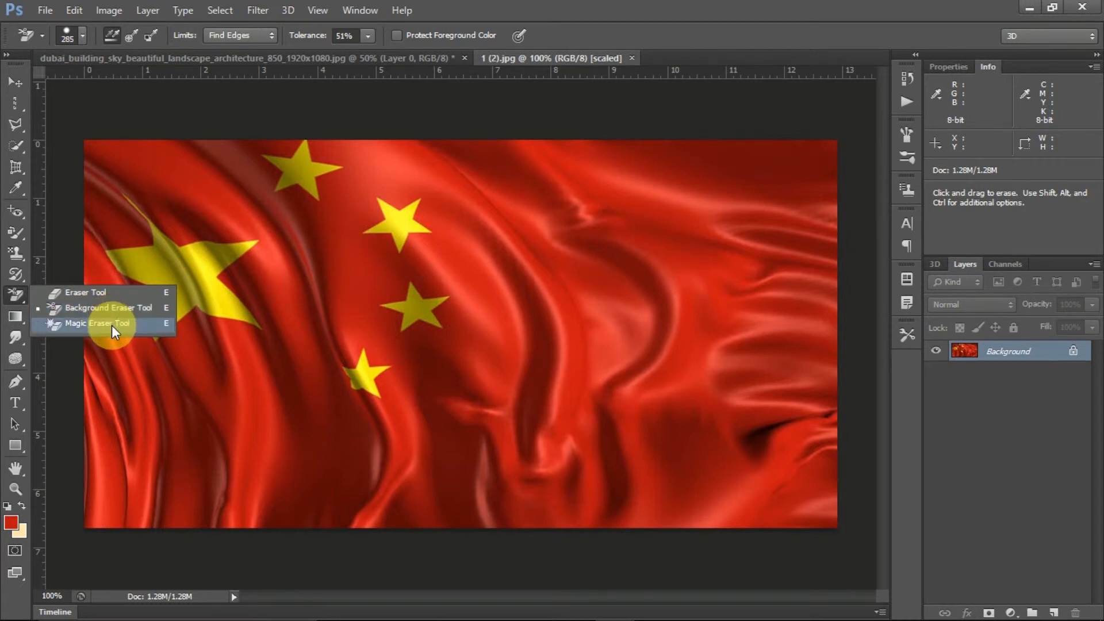
{"action": "left_click_drag", "start_coordinate": [112, 325], "coordinate": [112, 325]}
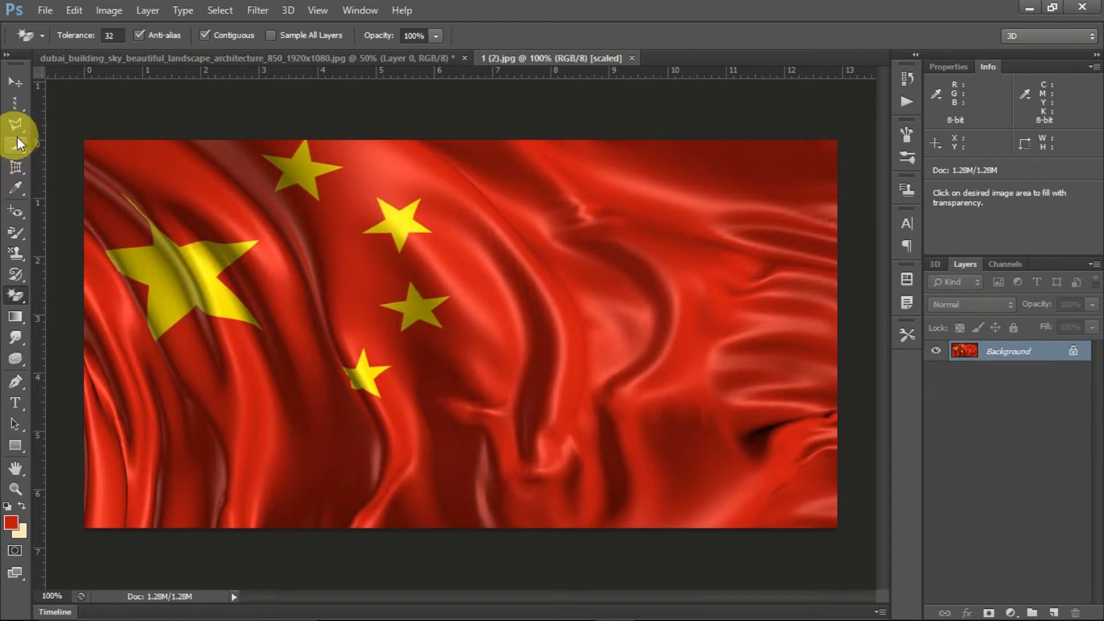
{"action": "left_click_drag", "start_coordinate": [27, 146], "coordinate": [60, 164]}
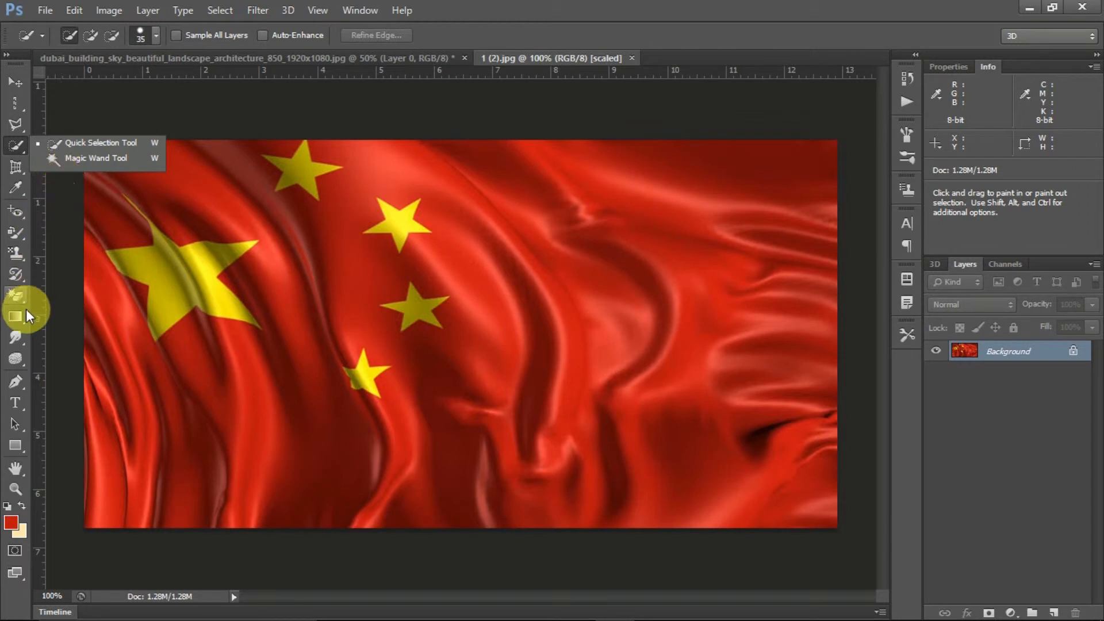
{"action": "left_click_drag", "start_coordinate": [24, 295], "coordinate": [61, 324]}
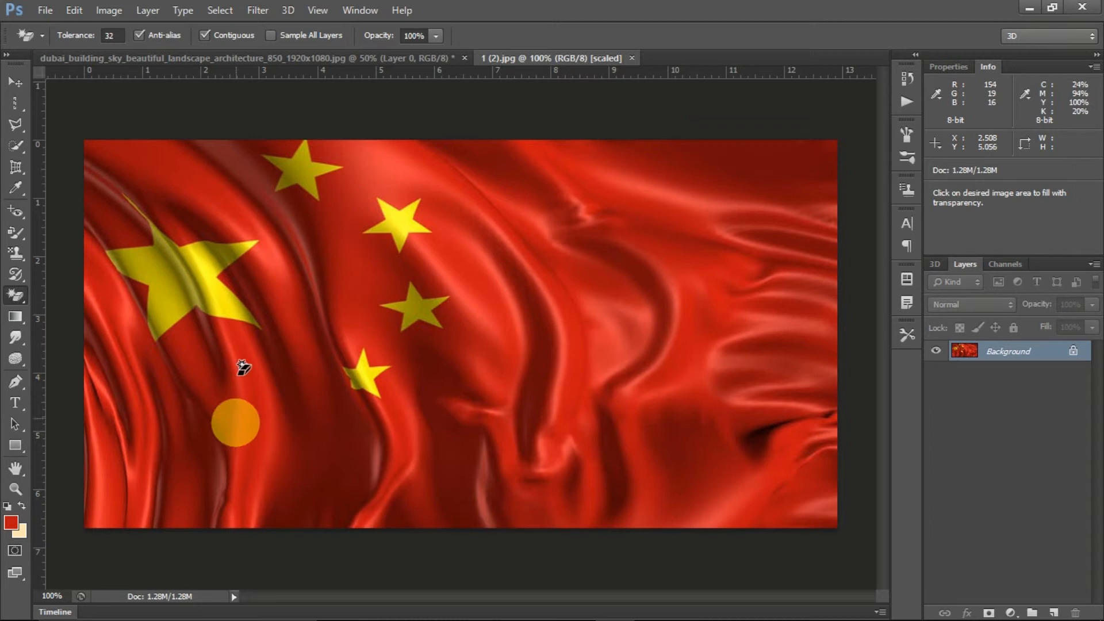
Test the Magic Eraser on the large star at tolerance 32, undo it, and erase the star at tolerance 80.
{"action": "left_click", "coordinate": [191, 280]}
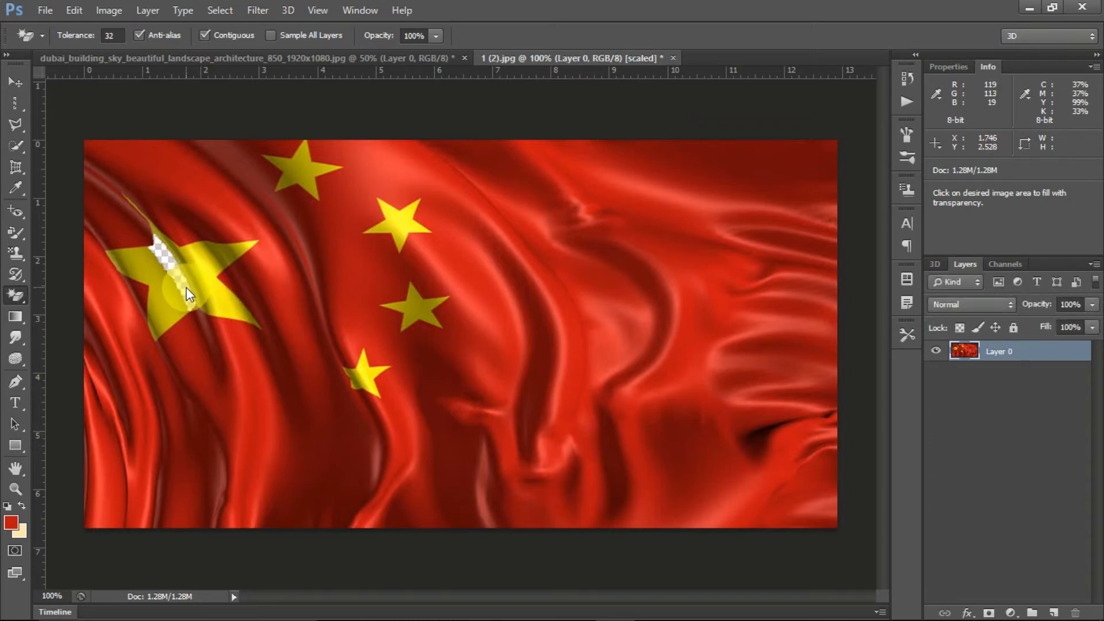
{"action": "key", "text": "ctrl+z"}
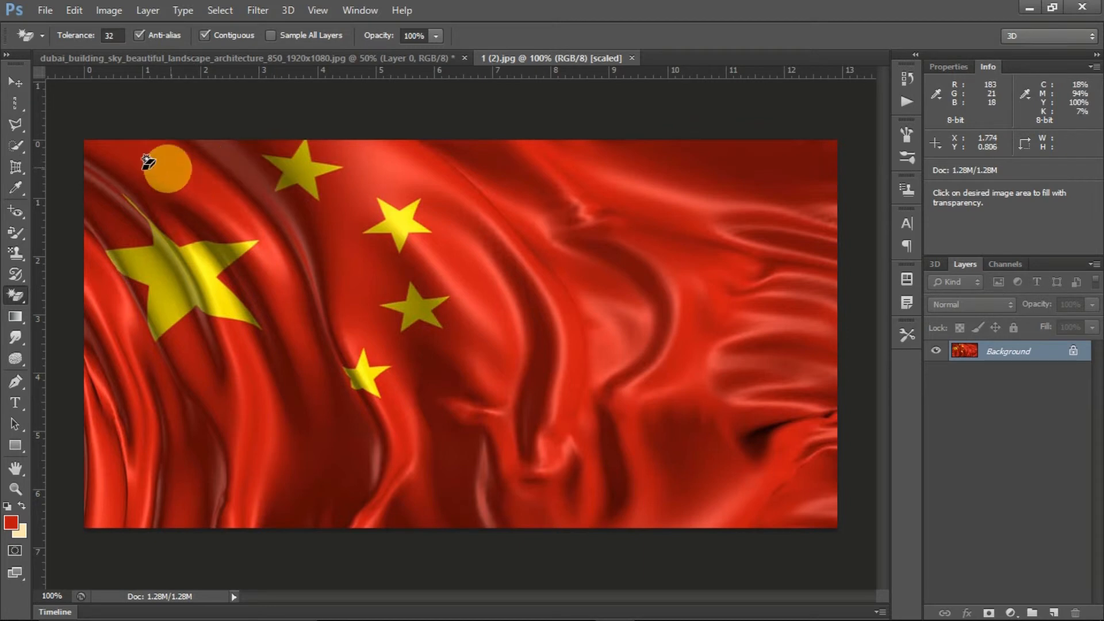
{"action": "left_click", "coordinate": [122, 38]}
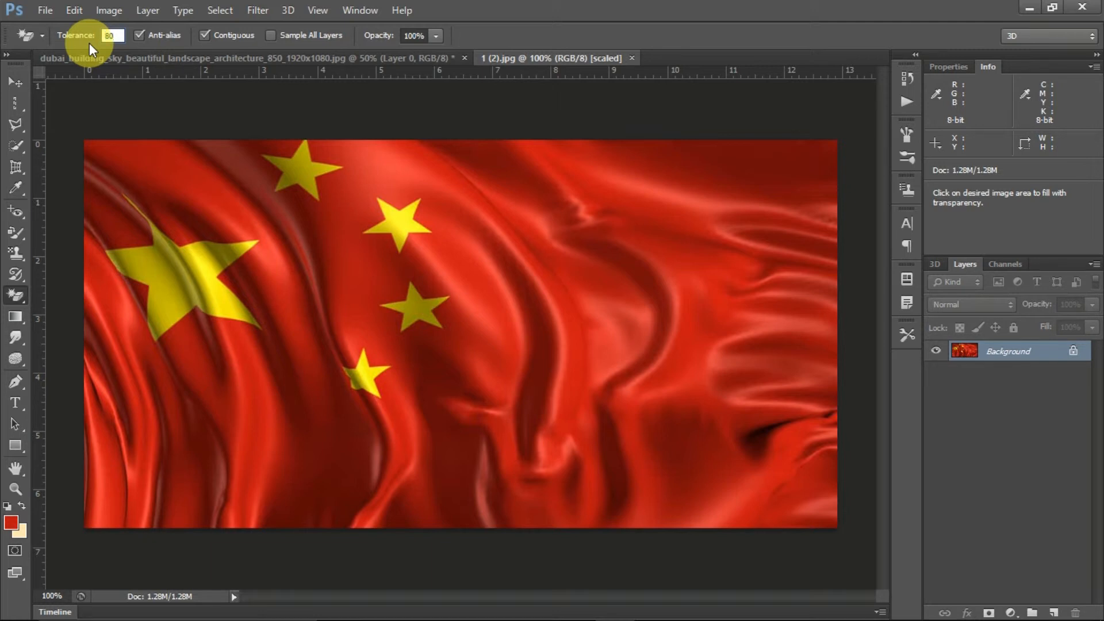
{"action": "left_click", "coordinate": [180, 279]}
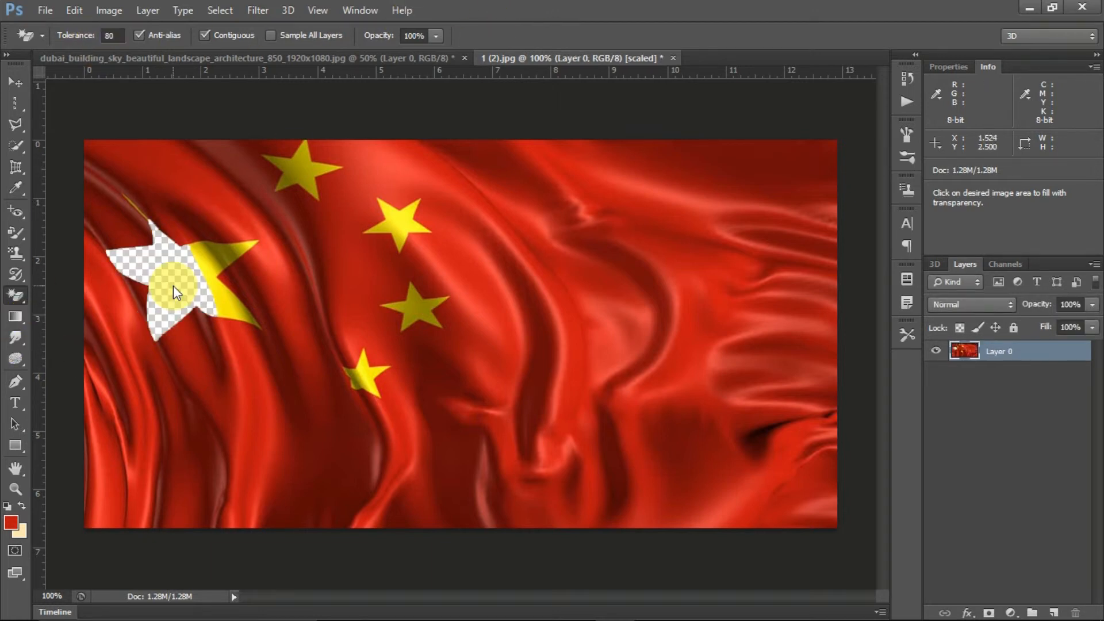
Set the Magic Eraser tolerance to 100 and erase the large star with Contiguous on.
{"action": "left_click", "coordinate": [112, 35]}
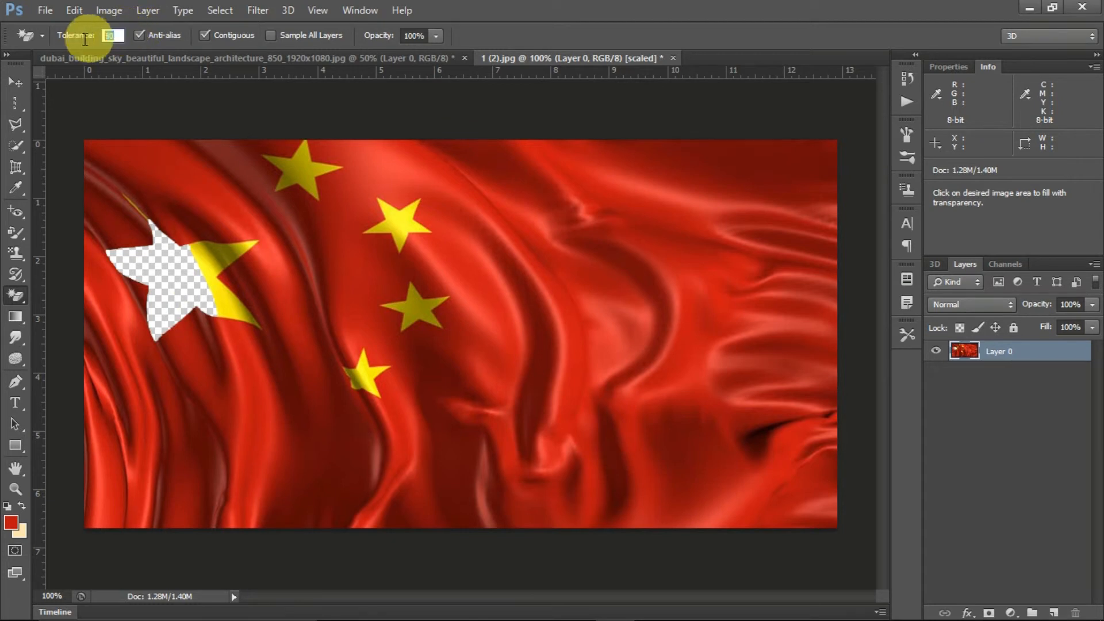
{"action": "type", "text": "100"}
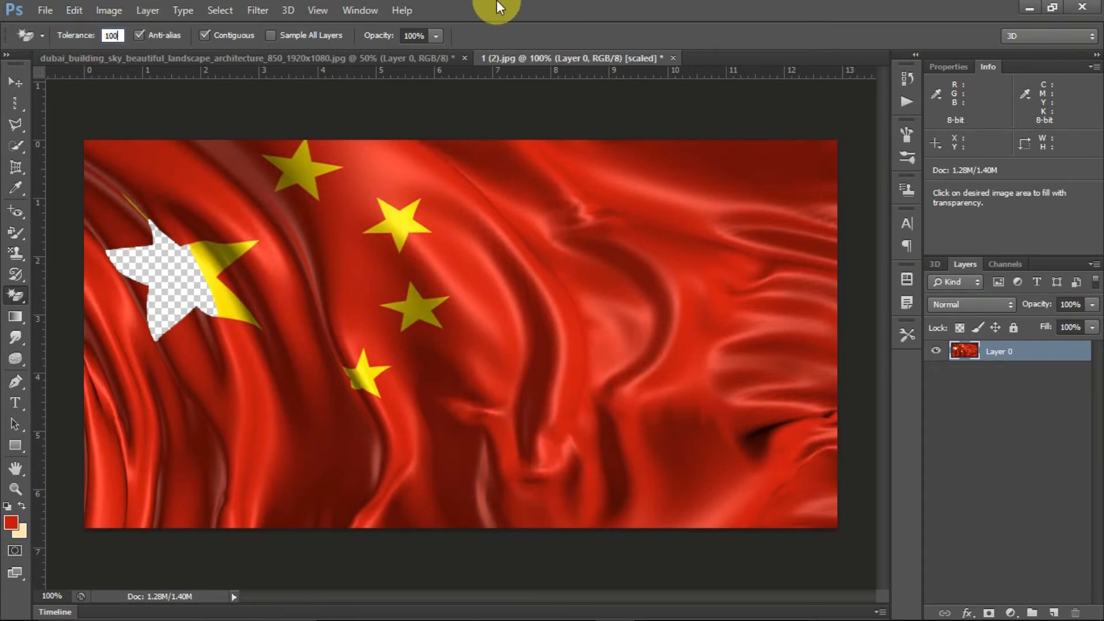
{"action": "key", "text": "ctrl+z"}
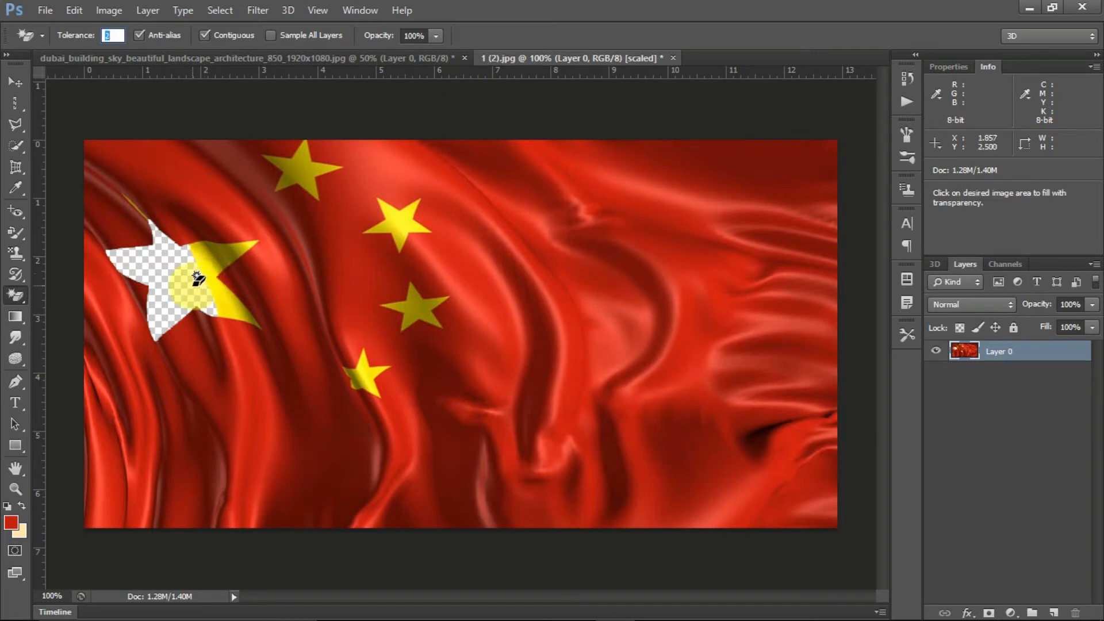
{"action": "key", "text": "ctrl+z"}
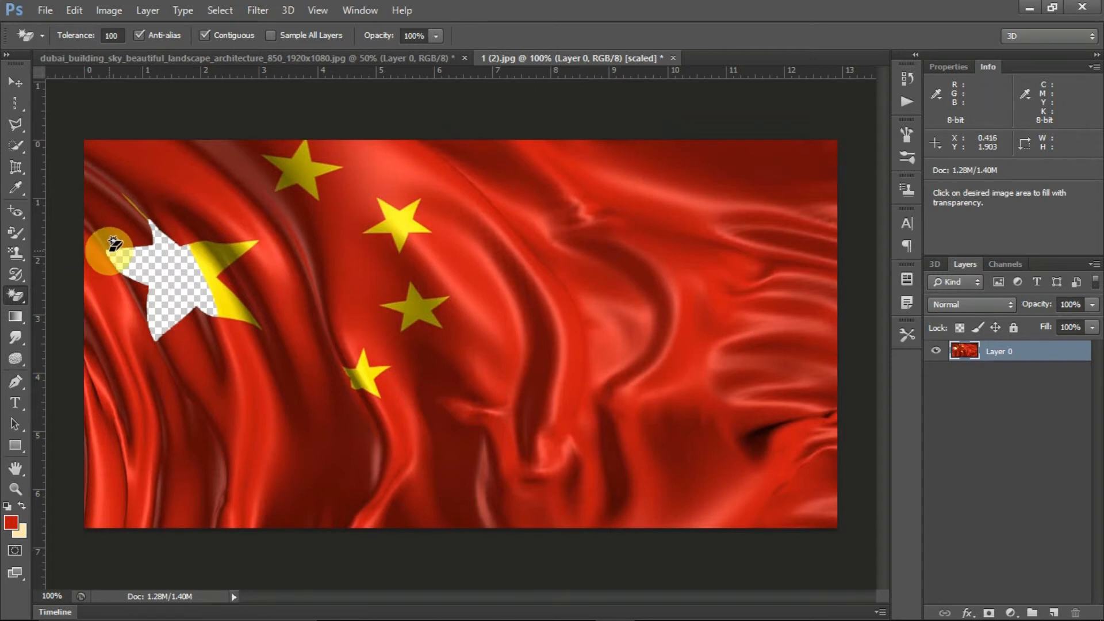
{"action": "key", "text": "F12"}
{"action": "left_click", "coordinate": [167, 271]}
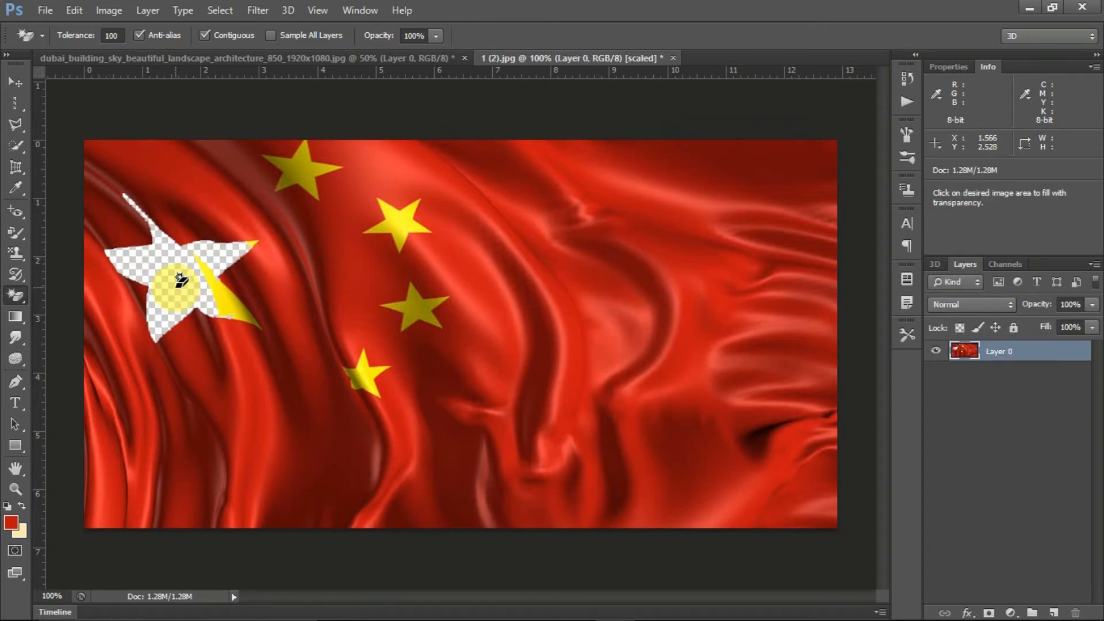
Try erasing the leftover yellow parts of the large star, and undo the erasures back to the original flag.
{"action": "left_click", "coordinate": [233, 329]}
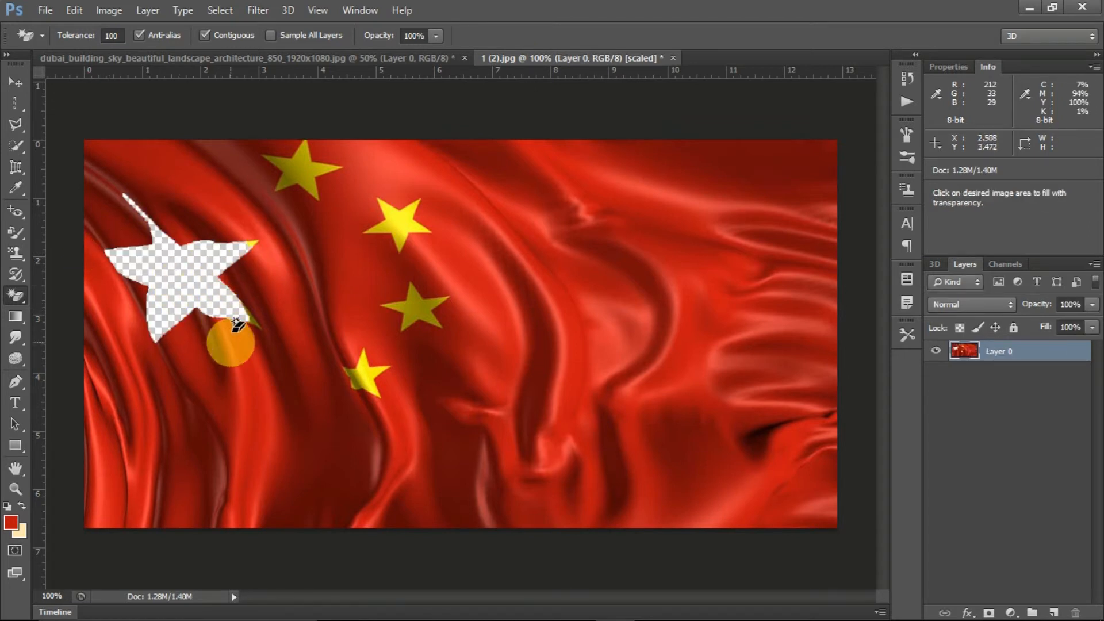
{"action": "left_click", "coordinate": [239, 253]}
{"action": "key", "text": "ctrl+z"}
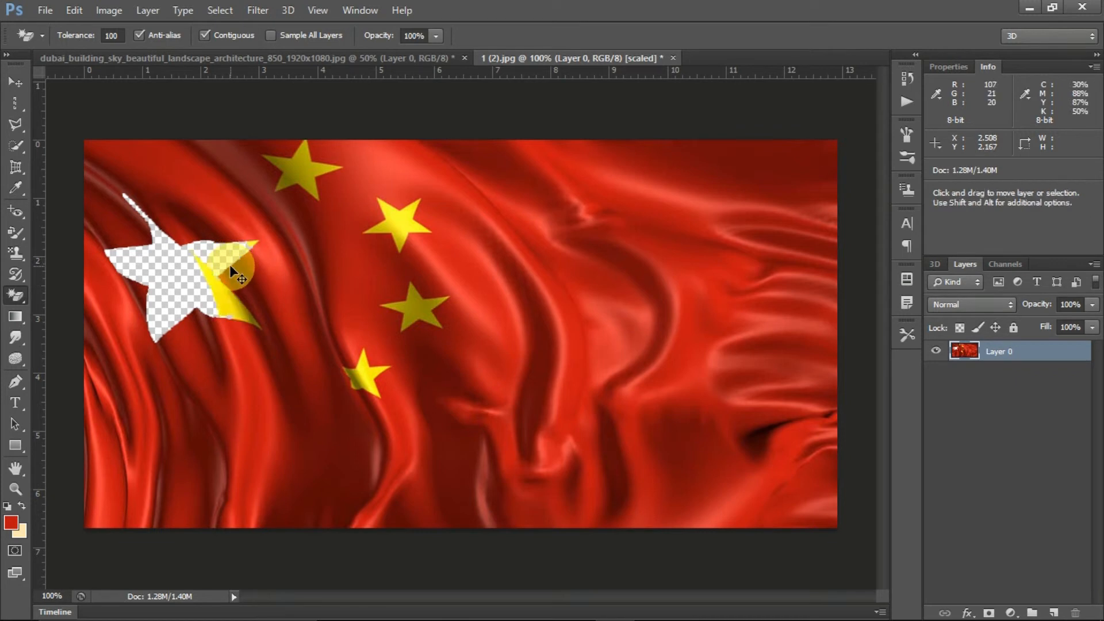
{"action": "key", "text": "ctrl+alt+z"}
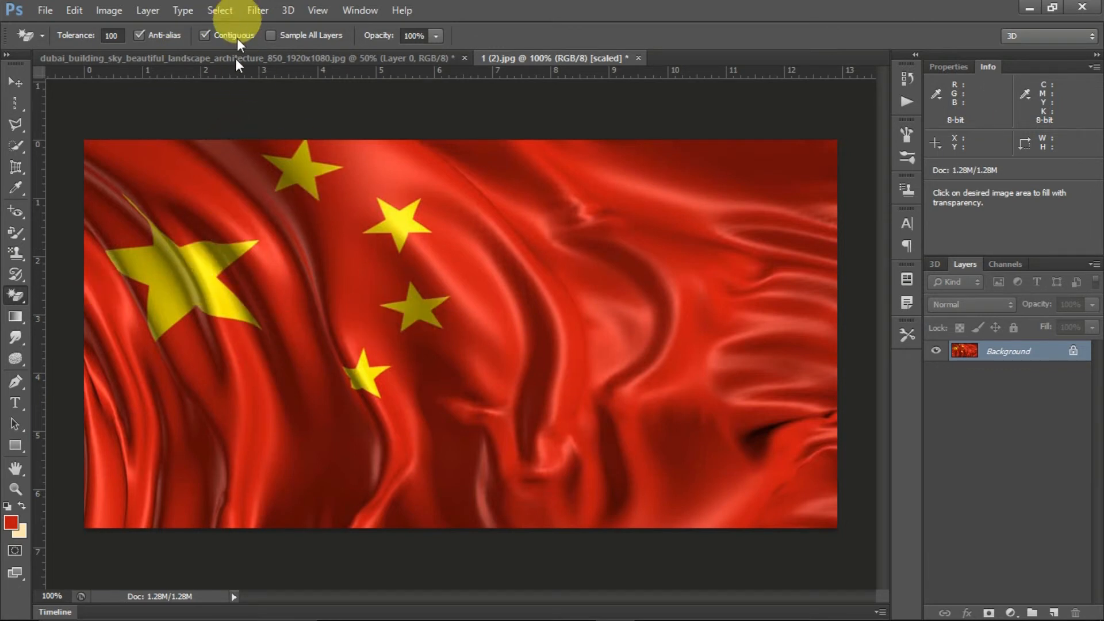
Test the Magic Eraser at tolerance 100 on two different shades of the large star, undoing each erasure.
{"action": "left_click", "coordinate": [188, 280]}
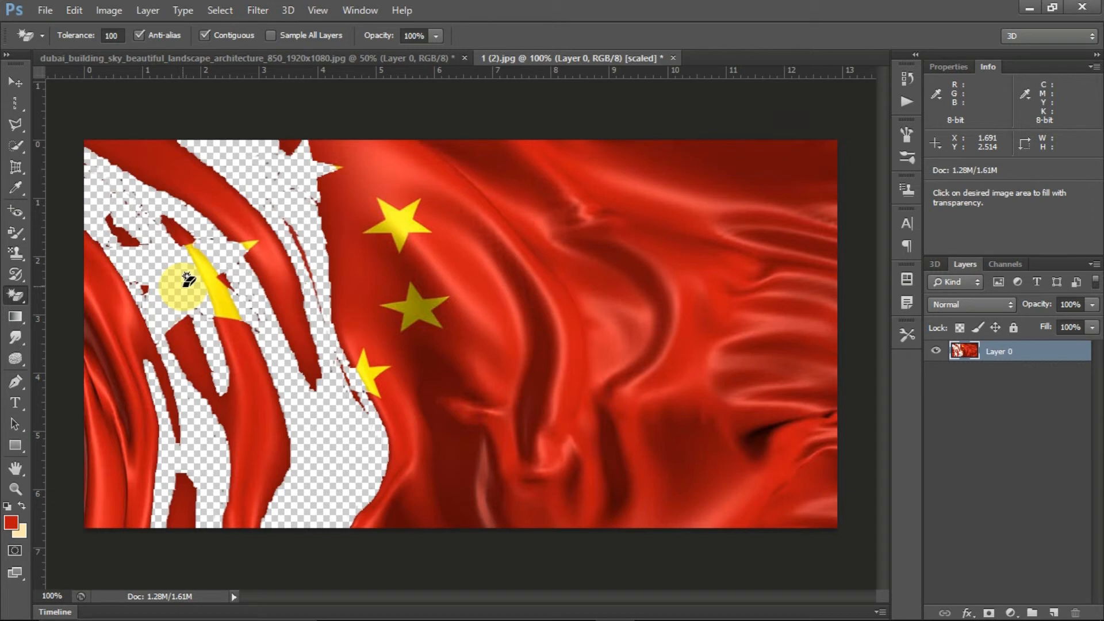
{"action": "key", "text": "ctrl+z"}
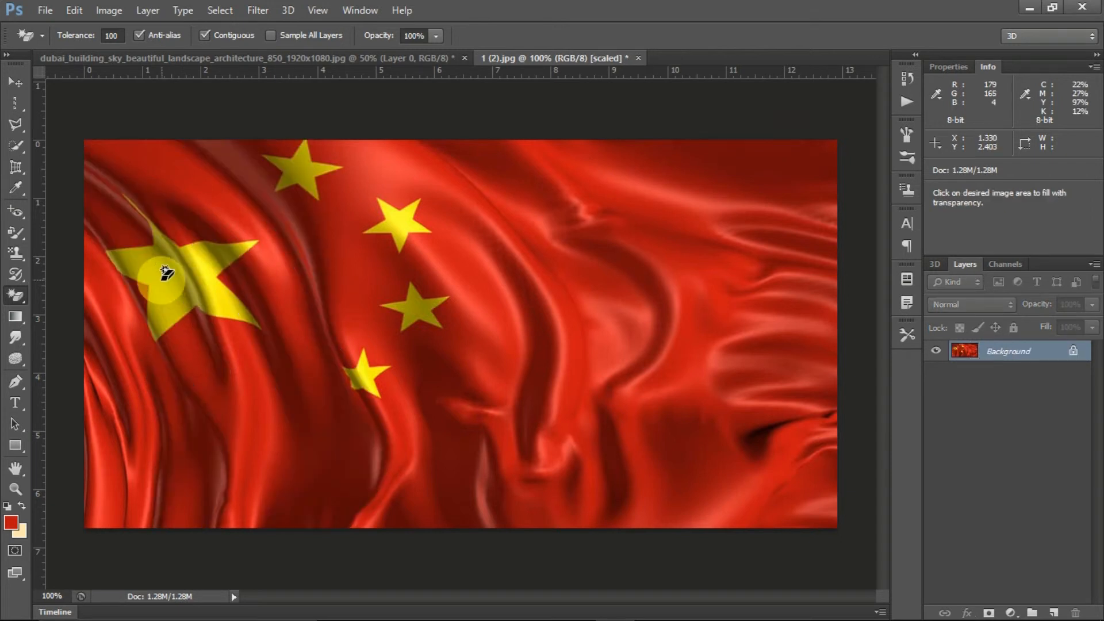
{"action": "left_click", "coordinate": [165, 276]}
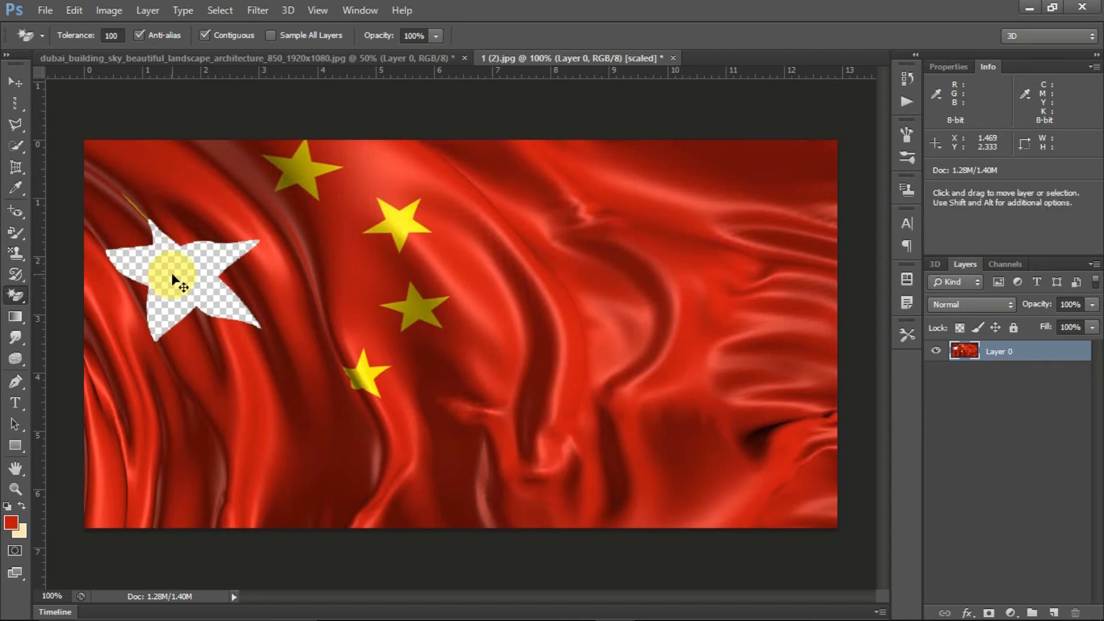
{"action": "key", "text": "ctrl+z"}
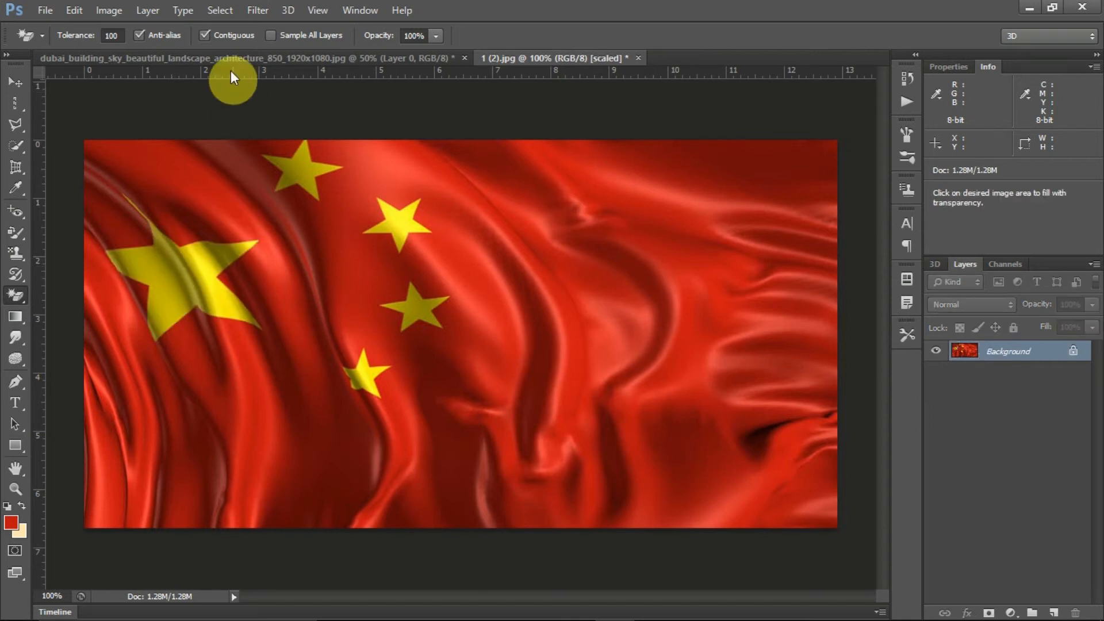
Turn Contiguous off, erase all the yellow stars from the large star, undo the erasure, and turn Contiguous back on.
{"action": "left_click", "coordinate": [204, 36]}
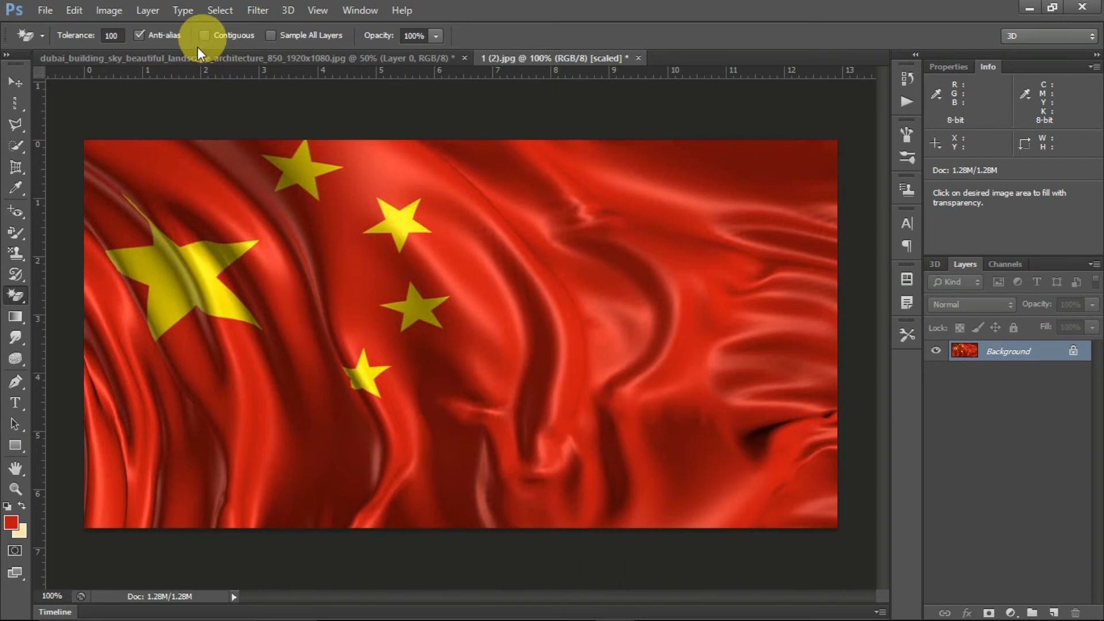
{"action": "left_click", "coordinate": [162, 278]}
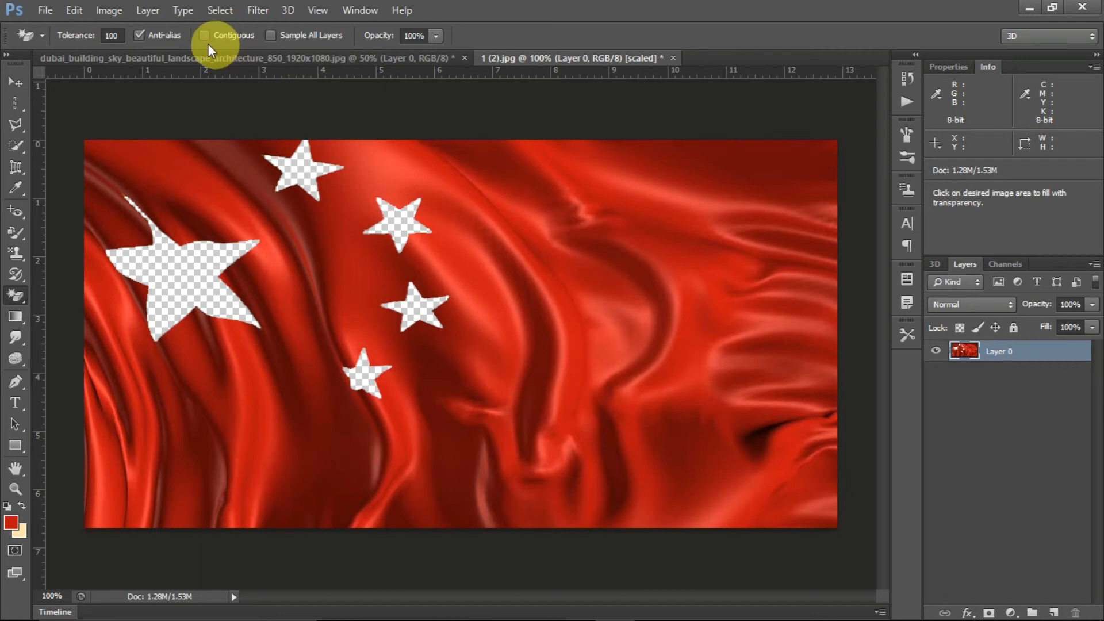
{"action": "key", "text": "ctrl+z"}
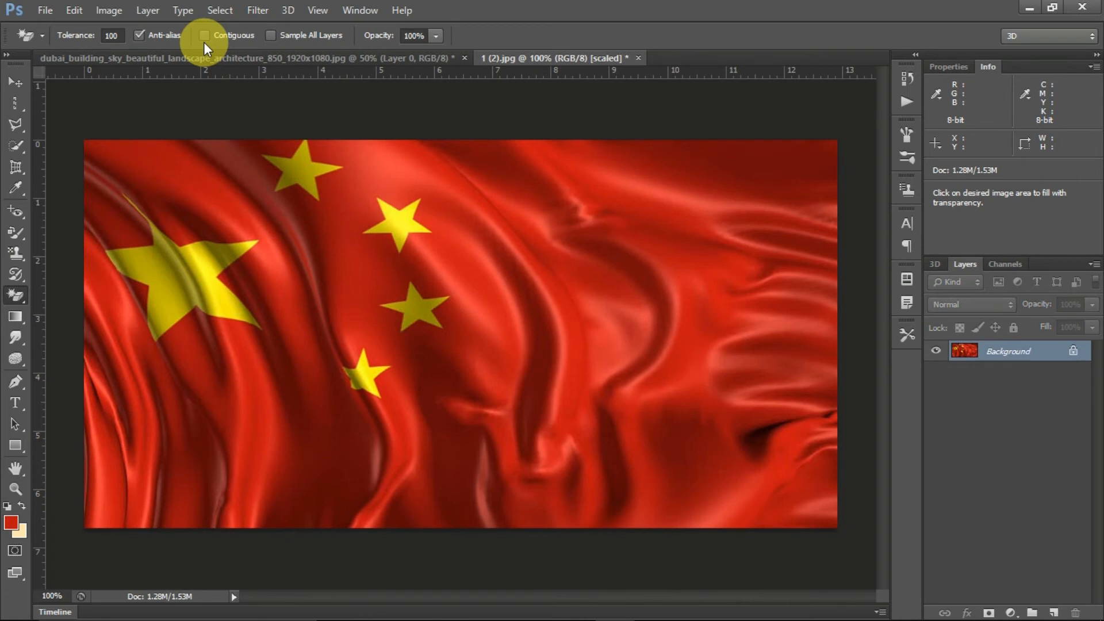
{"action": "left_click", "coordinate": [204, 36]}
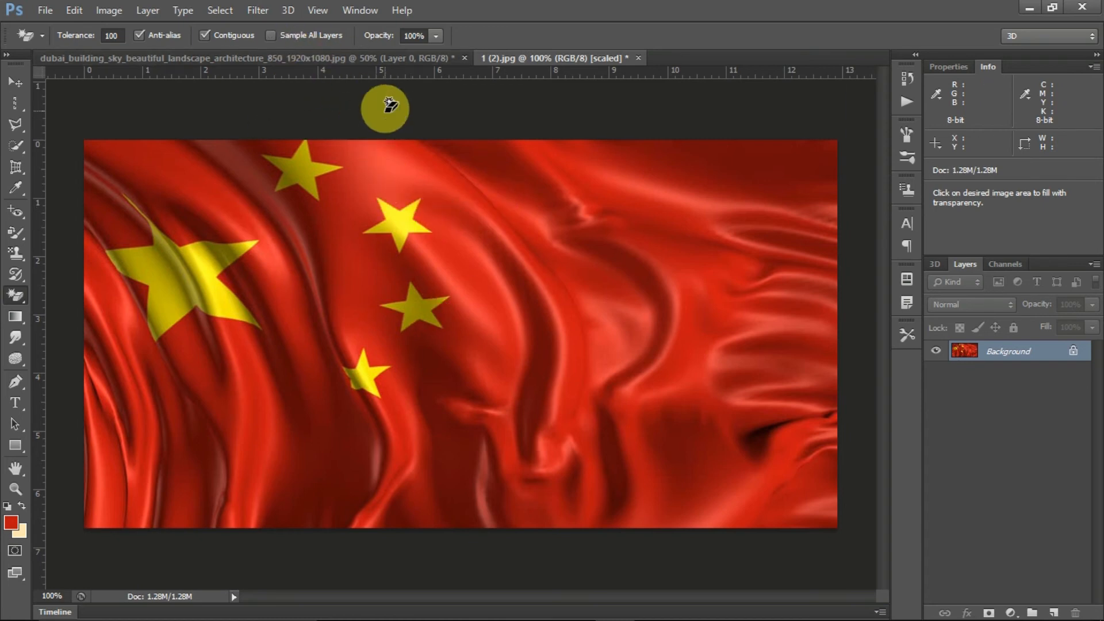
Test the Magic Eraser on all stars at 29% opacity with Contiguous off, and revert the image.
{"action": "left_click", "coordinate": [436, 35]}
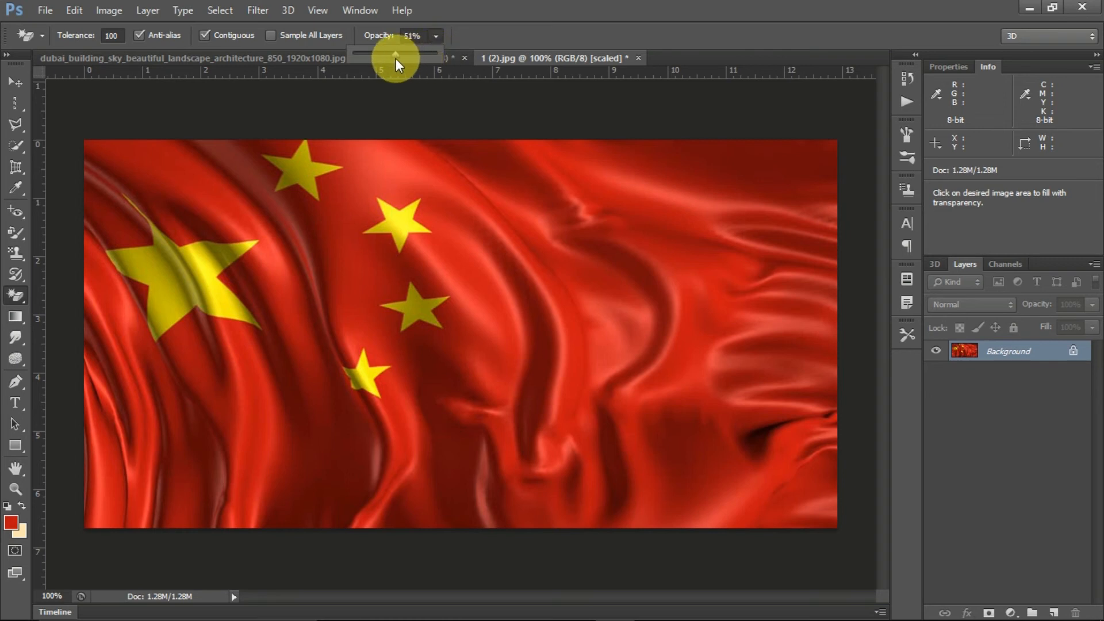
{"action": "left_click_drag", "start_coordinate": [377, 59], "coordinate": [376, 59]}
{"action": "left_click", "coordinate": [481, 5]}
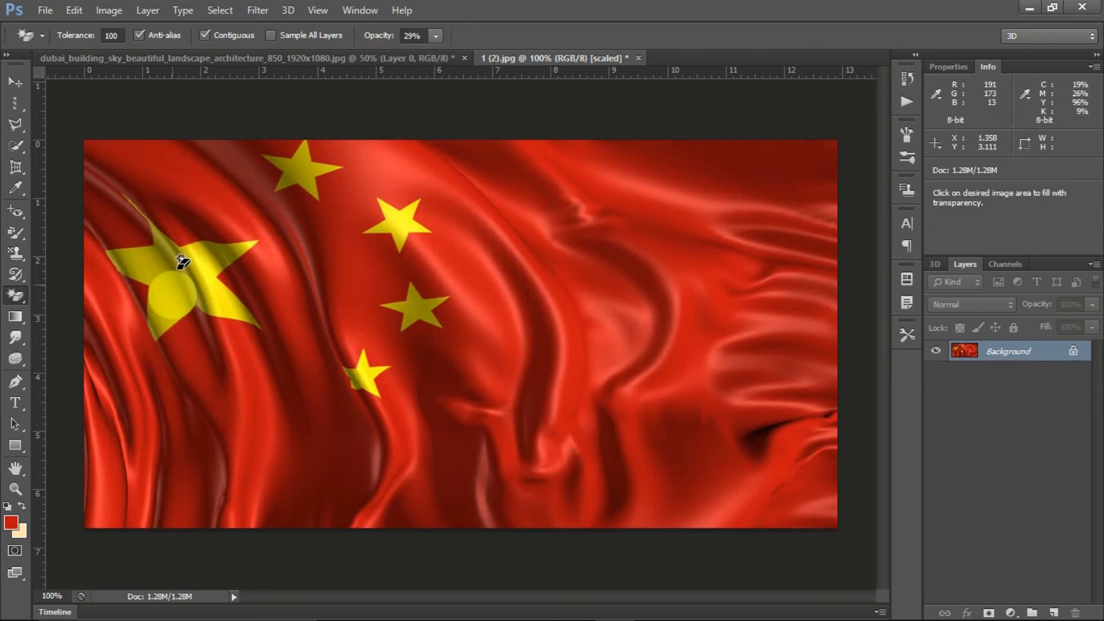
{"action": "left_click", "coordinate": [205, 35]}
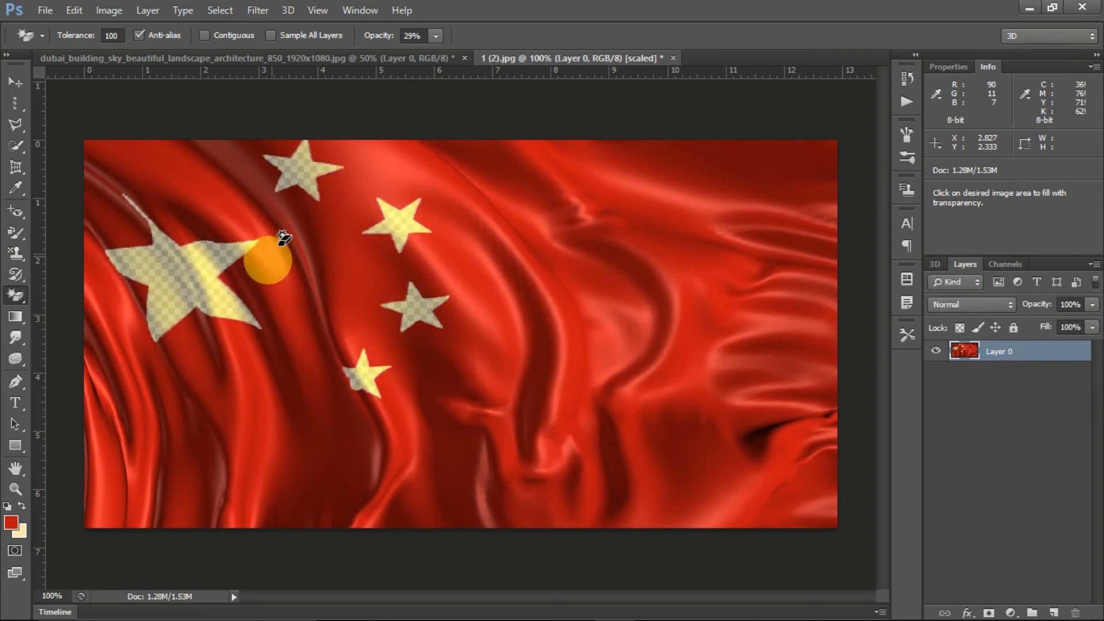
{"action": "left_click", "coordinate": [312, 181]}
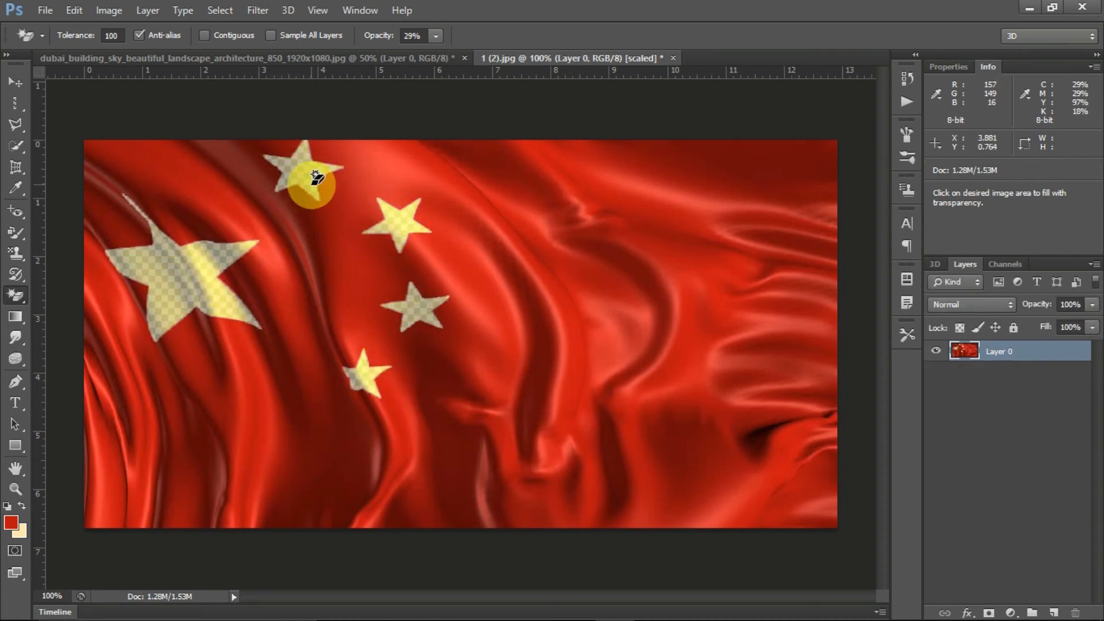
{"action": "key", "text": "F12"}
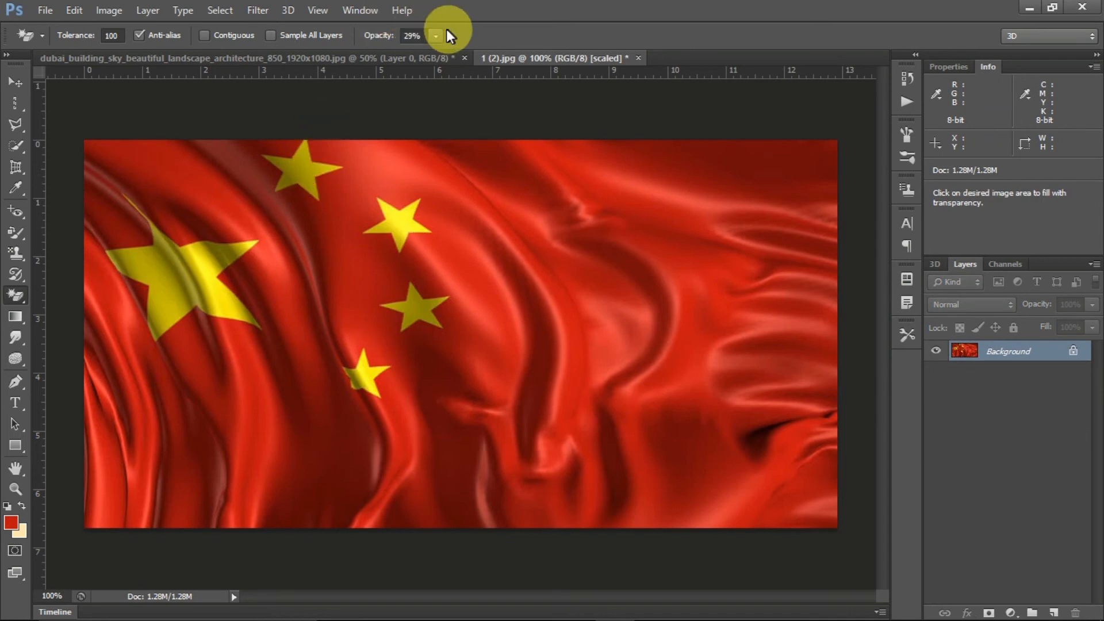
Test the Magic Eraser at 13% opacity on a dark fold and a brighter part of the large star, reverting each time.
{"action": "left_click", "coordinate": [436, 36]}
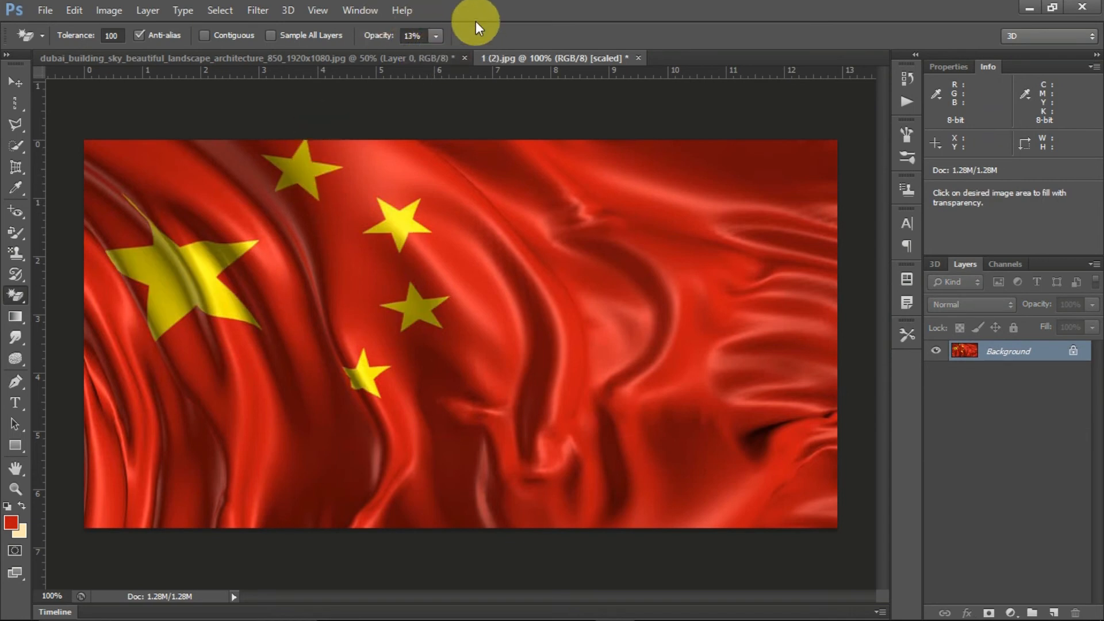
{"action": "left_click", "coordinate": [190, 272]}
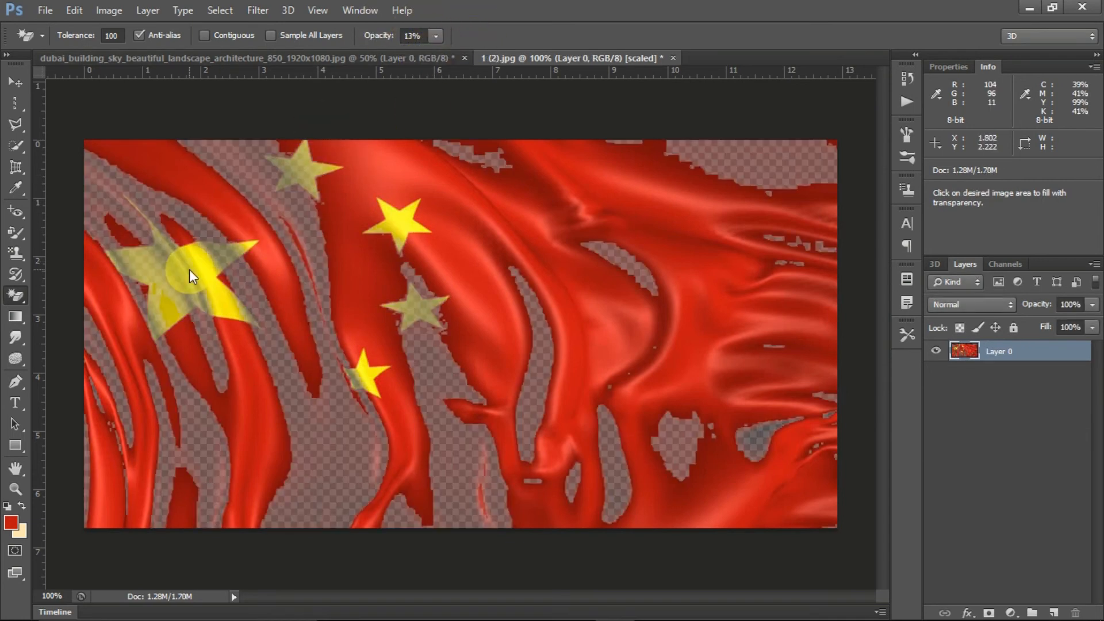
{"action": "key", "text": "F12"}
{"action": "left_click", "coordinate": [169, 282]}
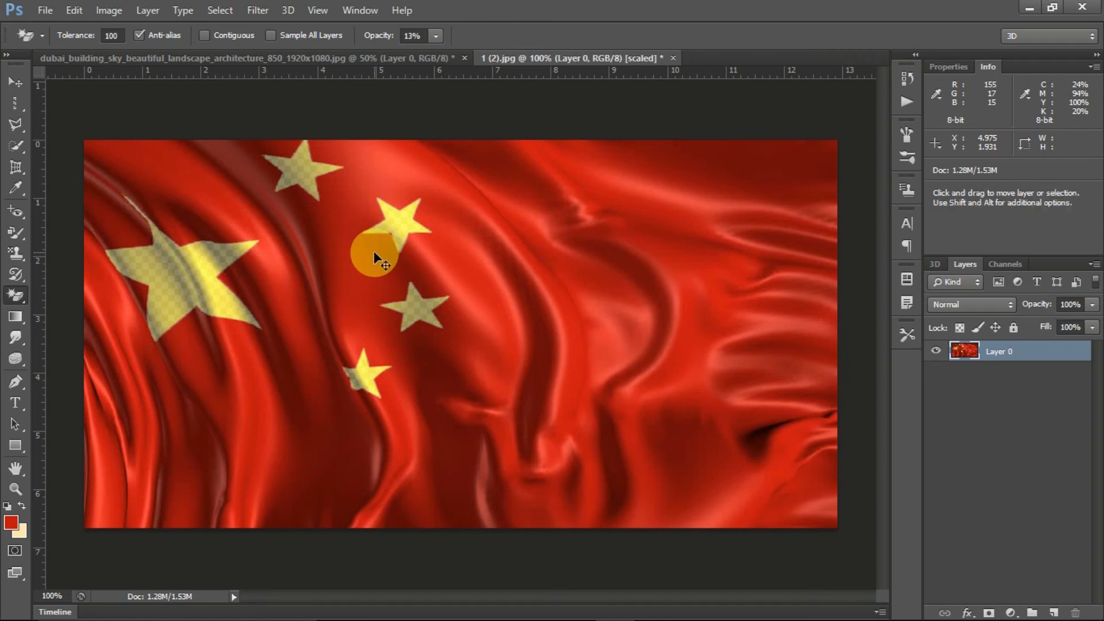
{"action": "key", "text": "F12"}
Set the Magic Eraser opacity back to 100% and switch to the Background Eraser tool.
{"action": "left_click", "coordinate": [435, 35]}
{"action": "left_click_drag", "start_coordinate": [432, 58], "coordinate": [516, 20]}
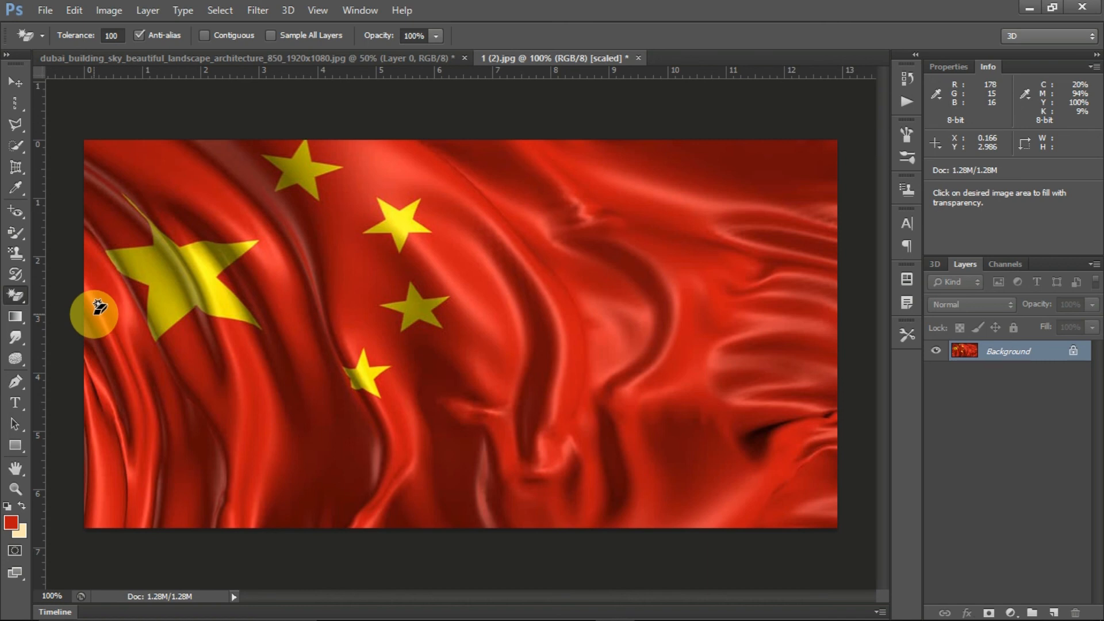
{"action": "right_click", "coordinate": [15, 295]}
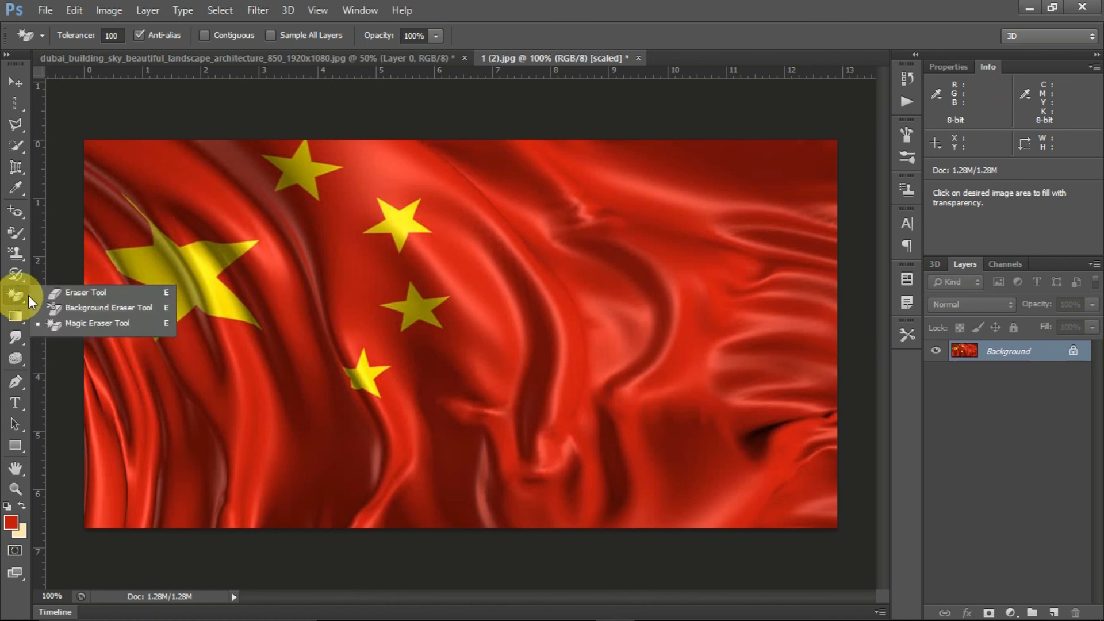
{"action": "left_click", "coordinate": [86, 308]}
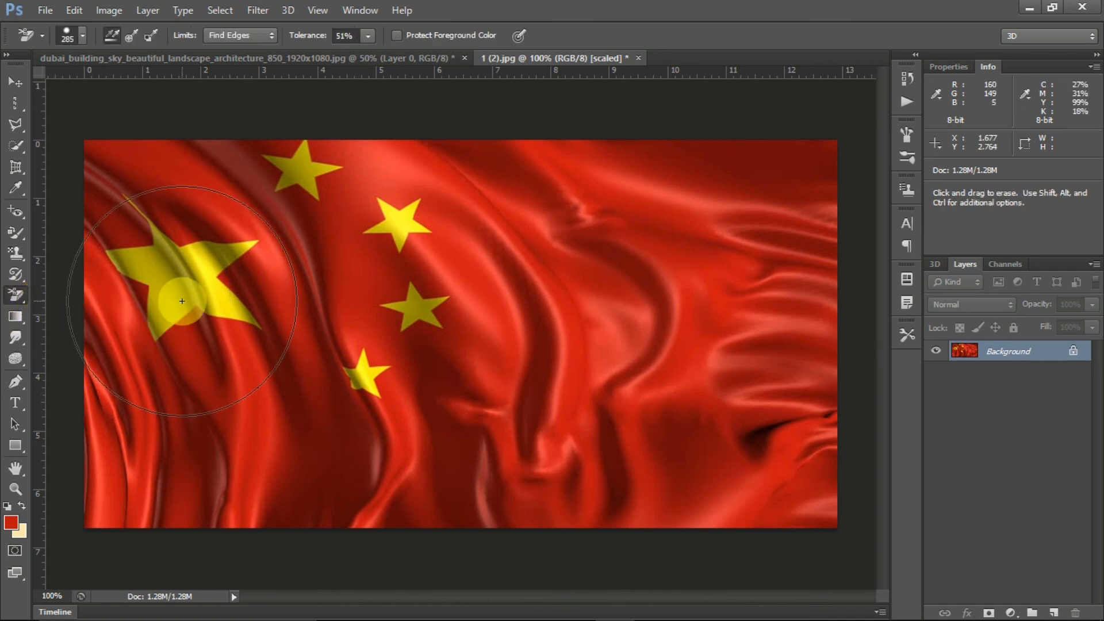